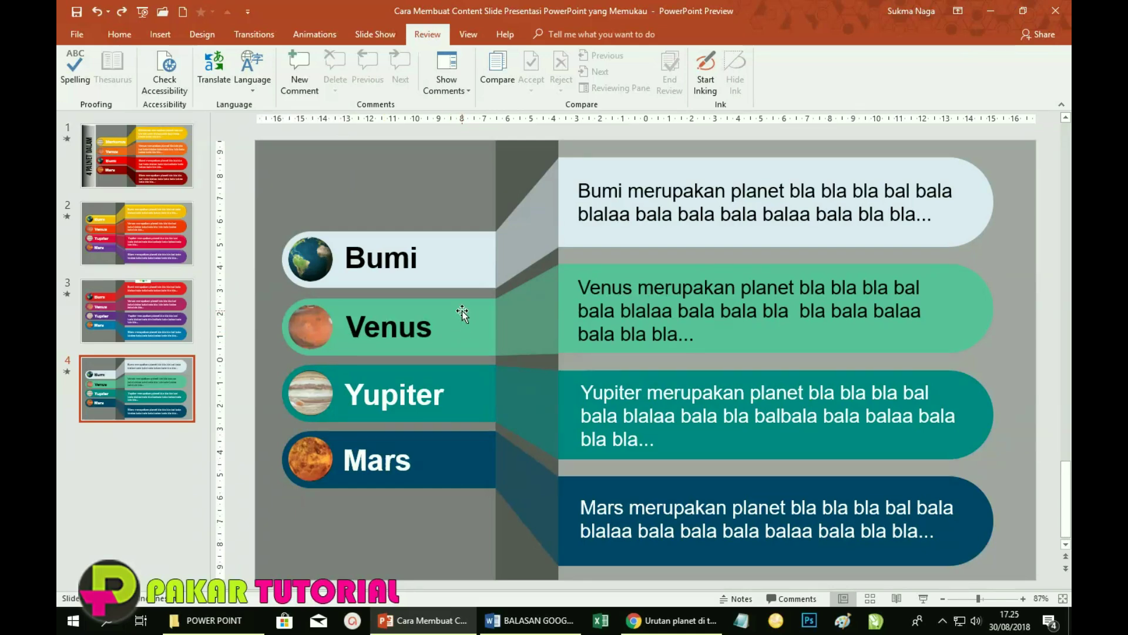
- Start the slide show from slide 1 so the four planet bars animate in
key("Home")
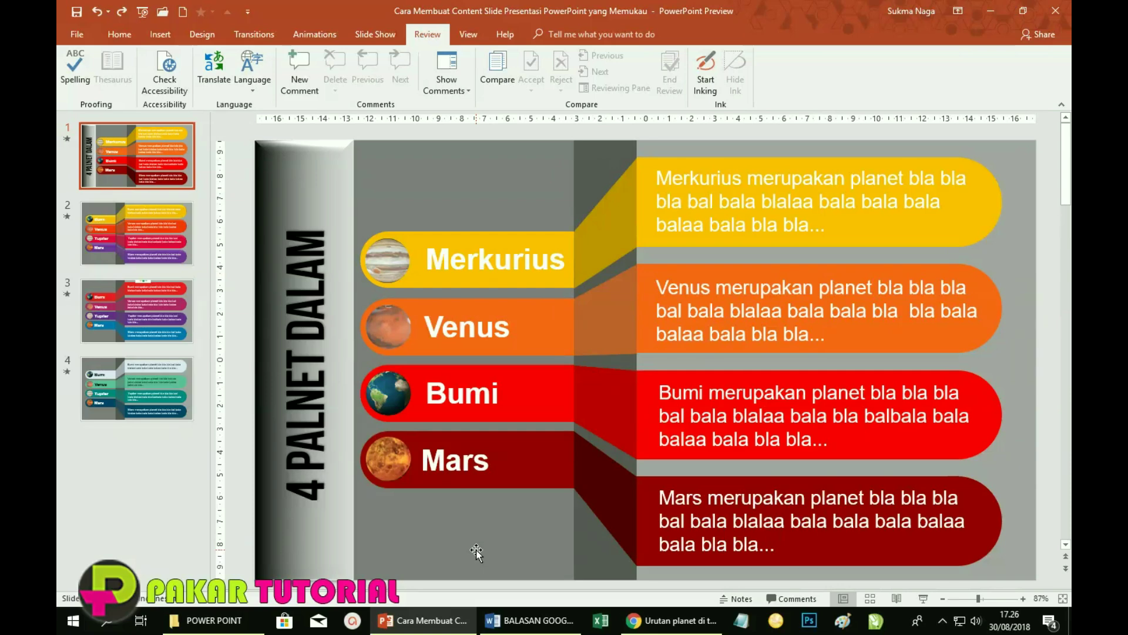
left_click(922, 598)
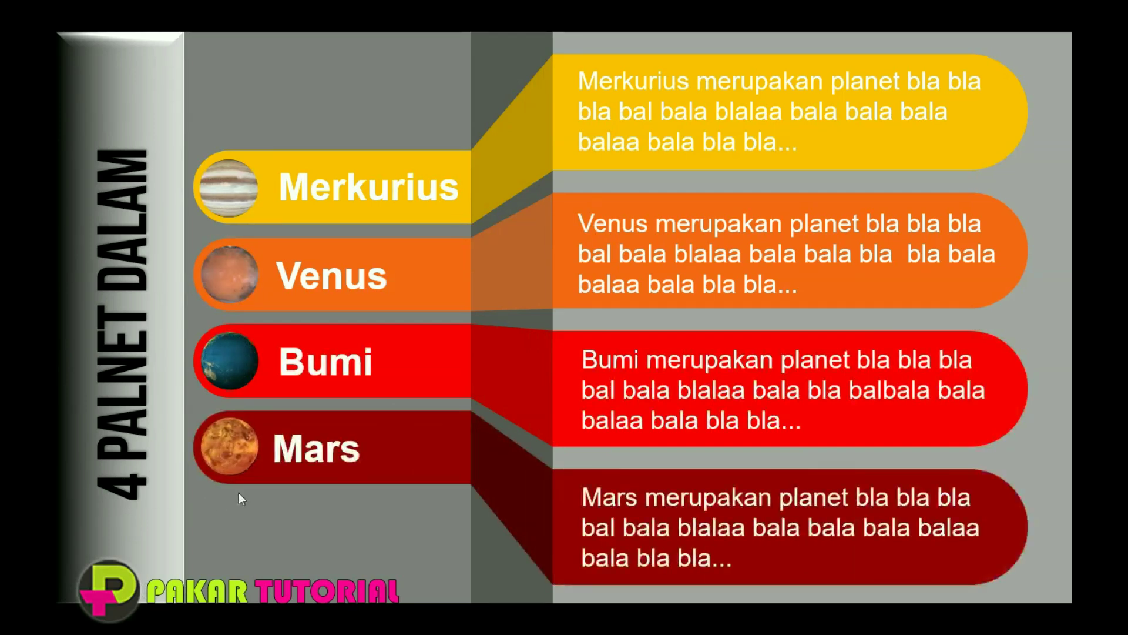
- Advance through the later planet example slides, then end the slide show
left_click(1035, 569)
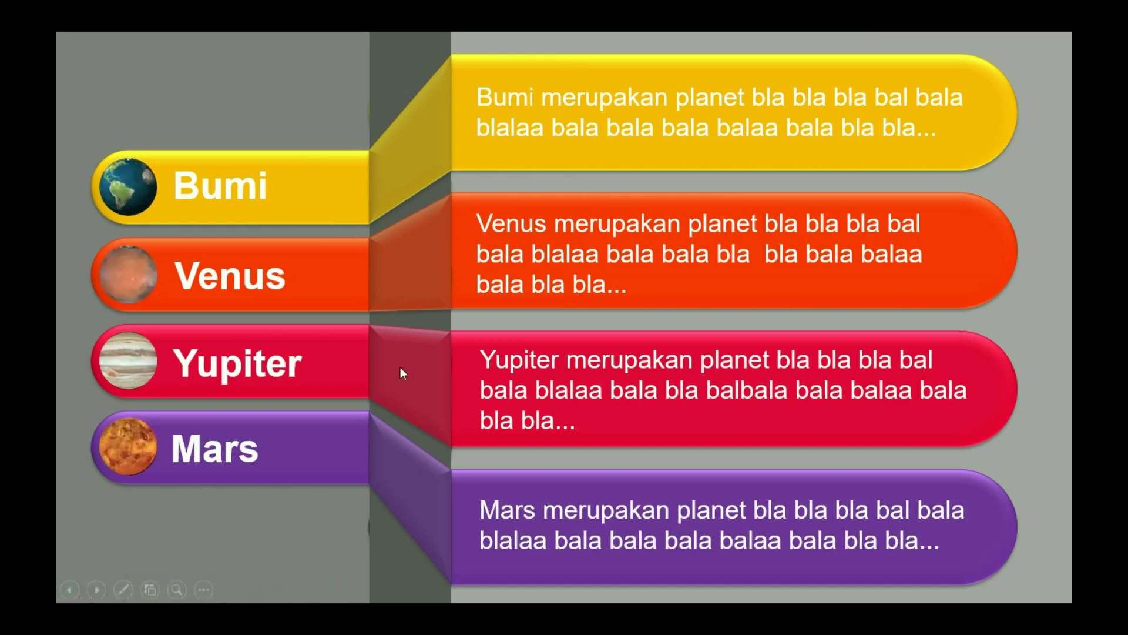
left_click(397, 388)
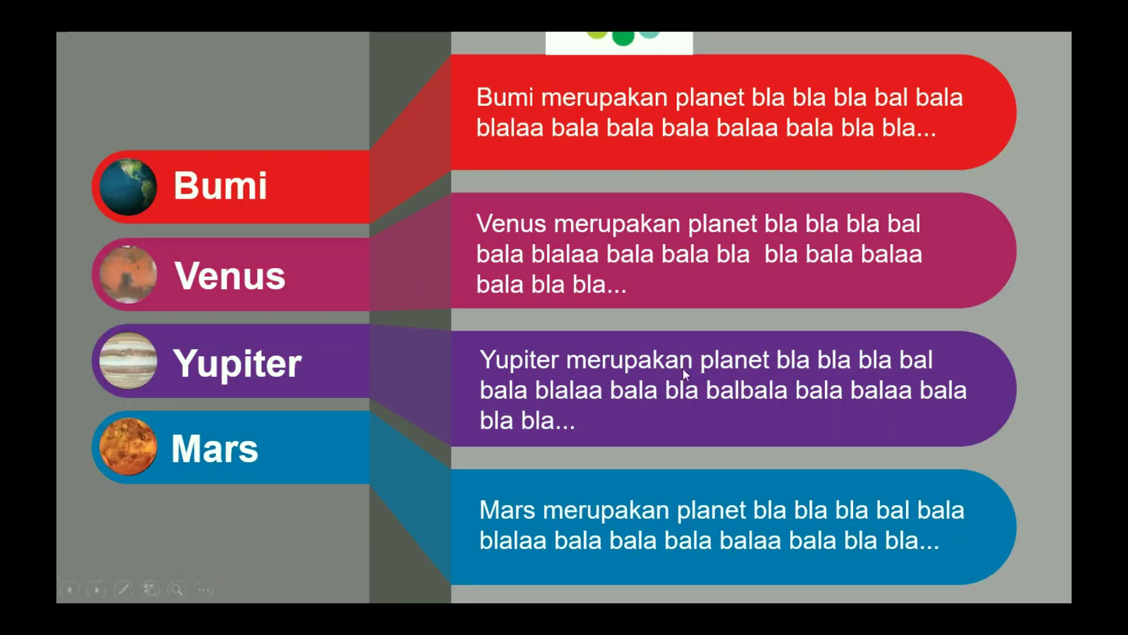
key("Escape")
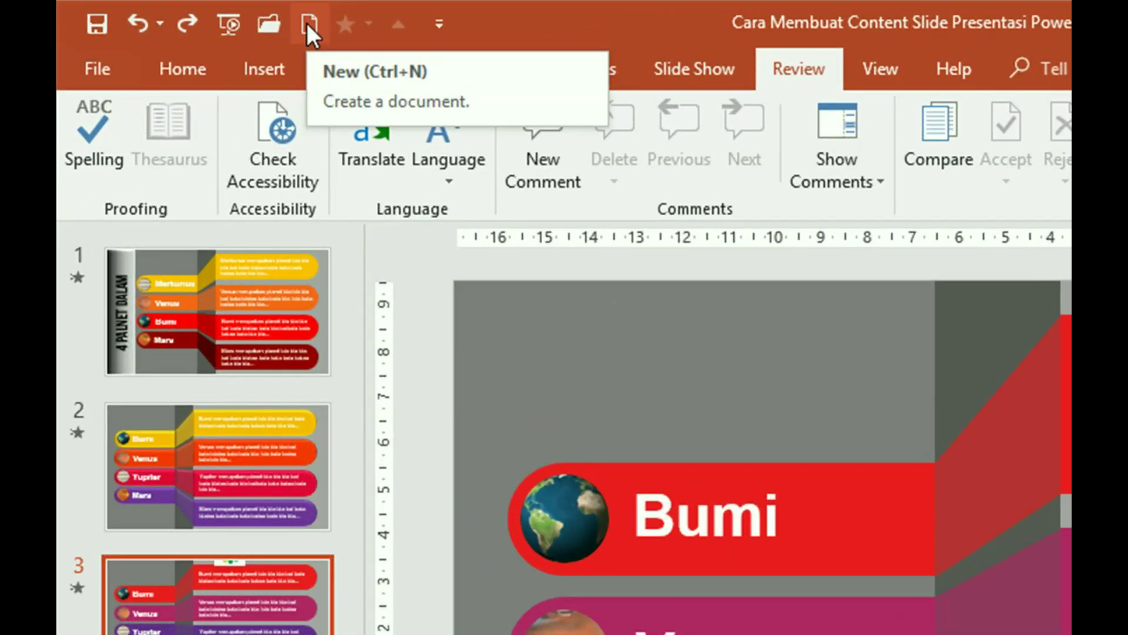
- Create the new presentation Presentation2 and switch its slide to the Blank layout
left_click(307, 23)
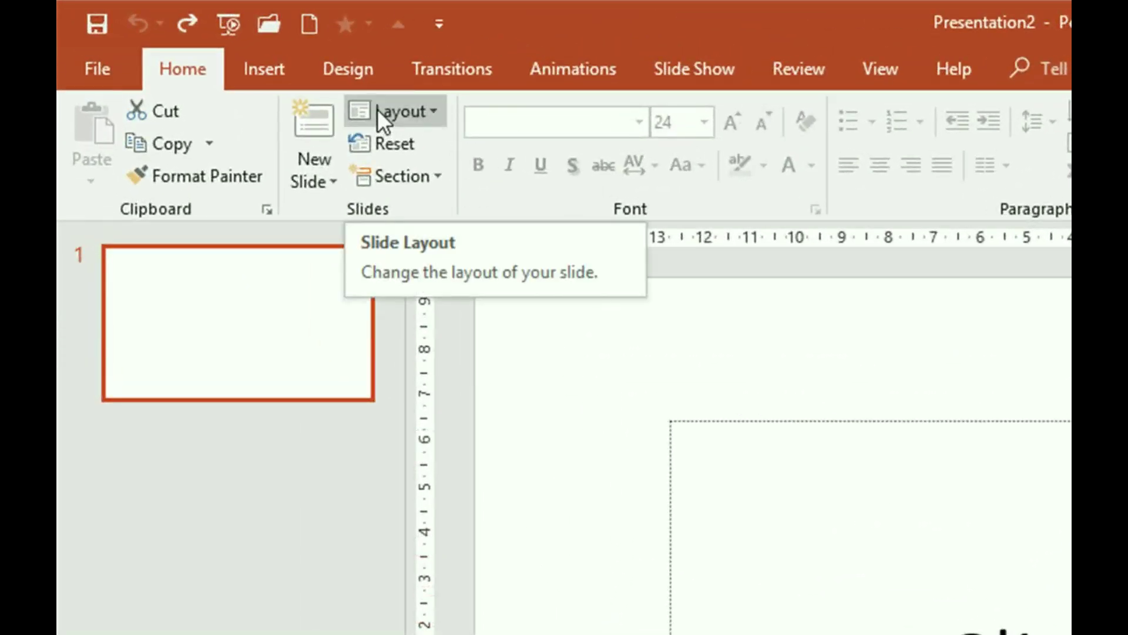
left_click(433, 110)
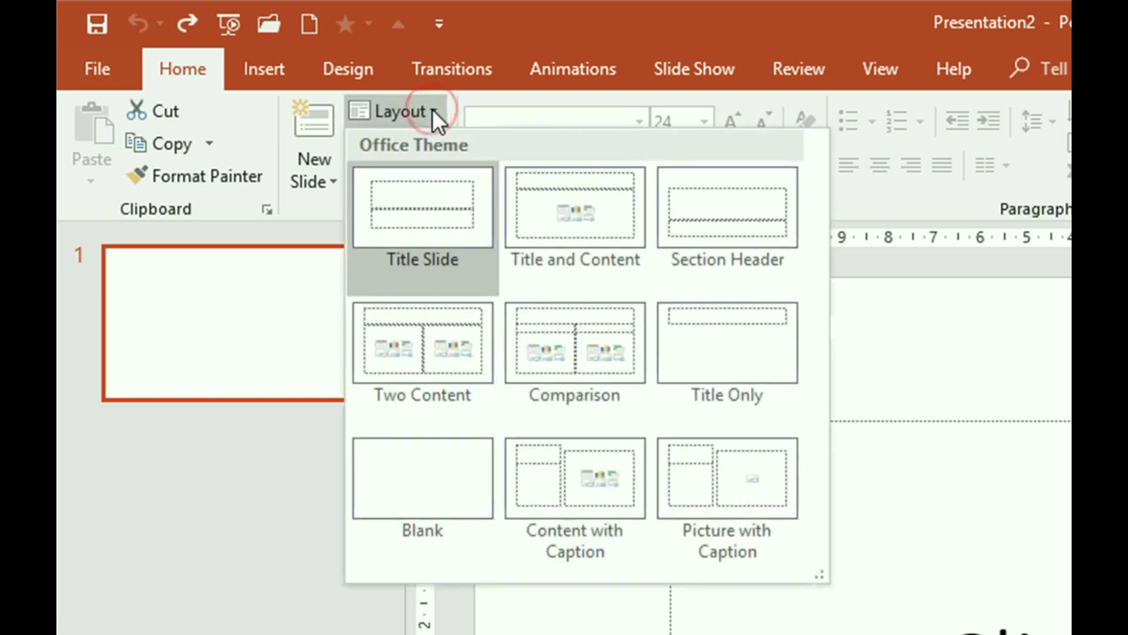
left_click(432, 494)
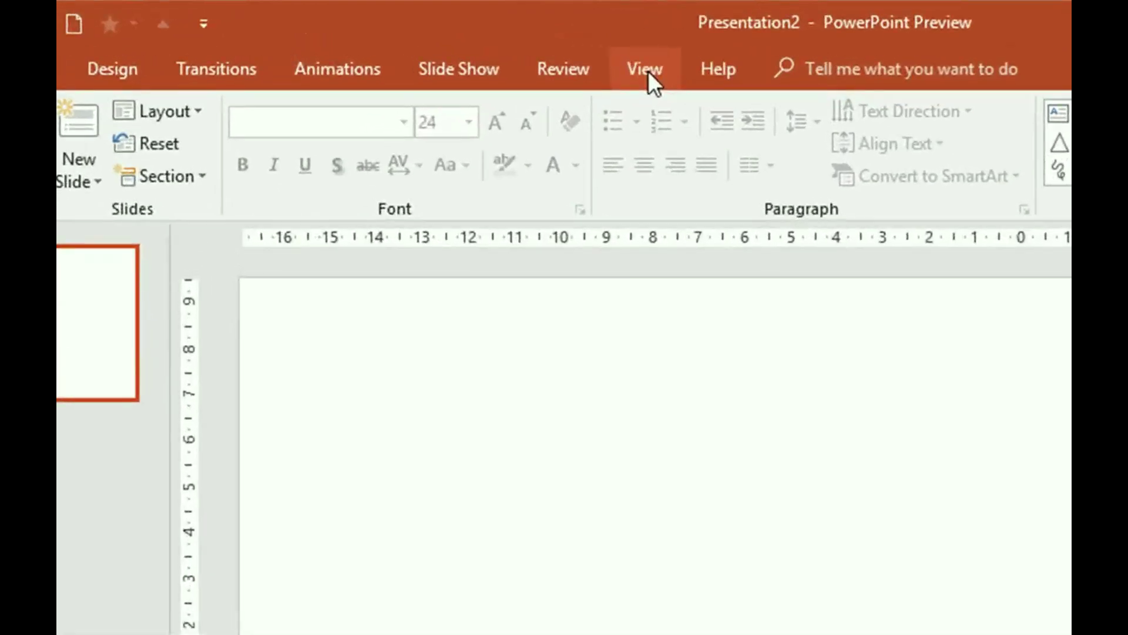
- Turn on the slide guides and bring up the Format Background settings for the blank slide
left_click(647, 71)
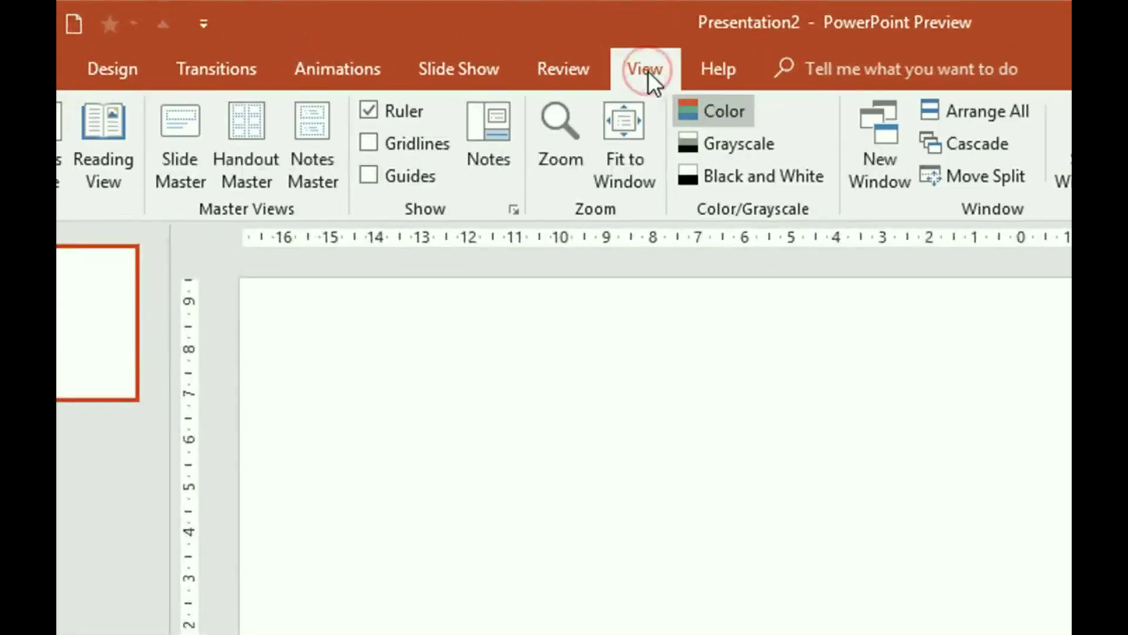
left_click(369, 175)
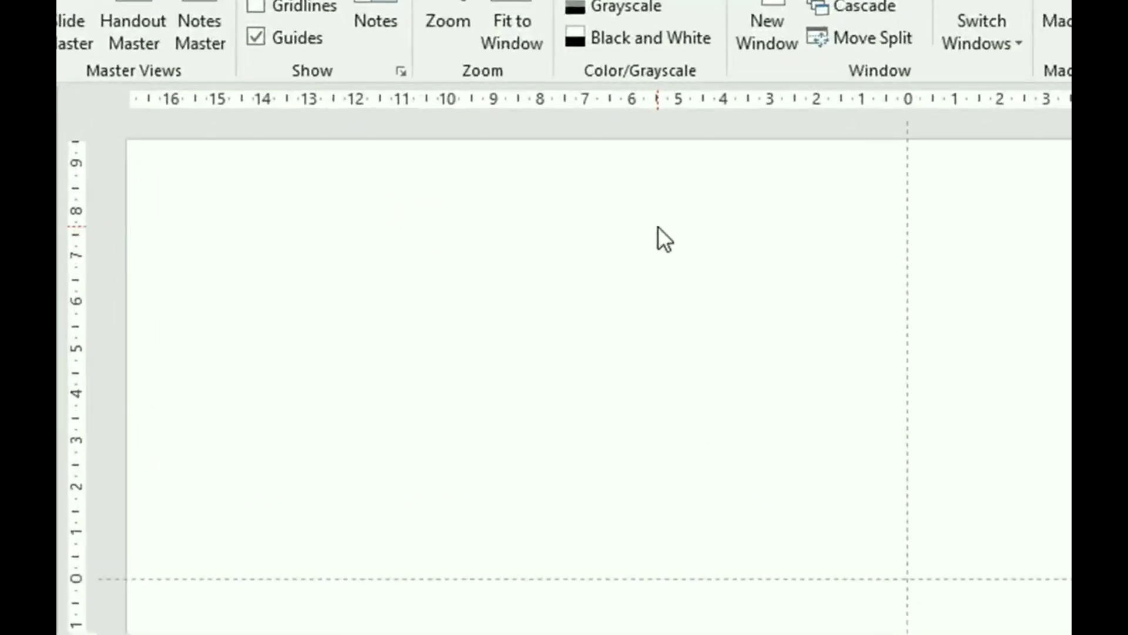
right_click(658, 227)
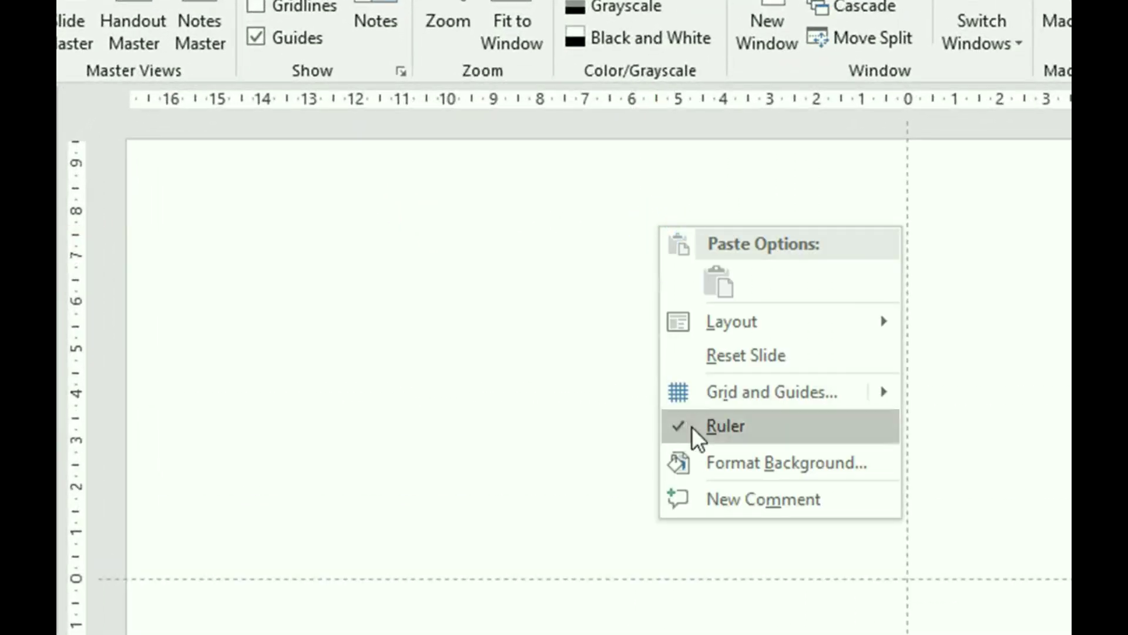
left_click(760, 465)
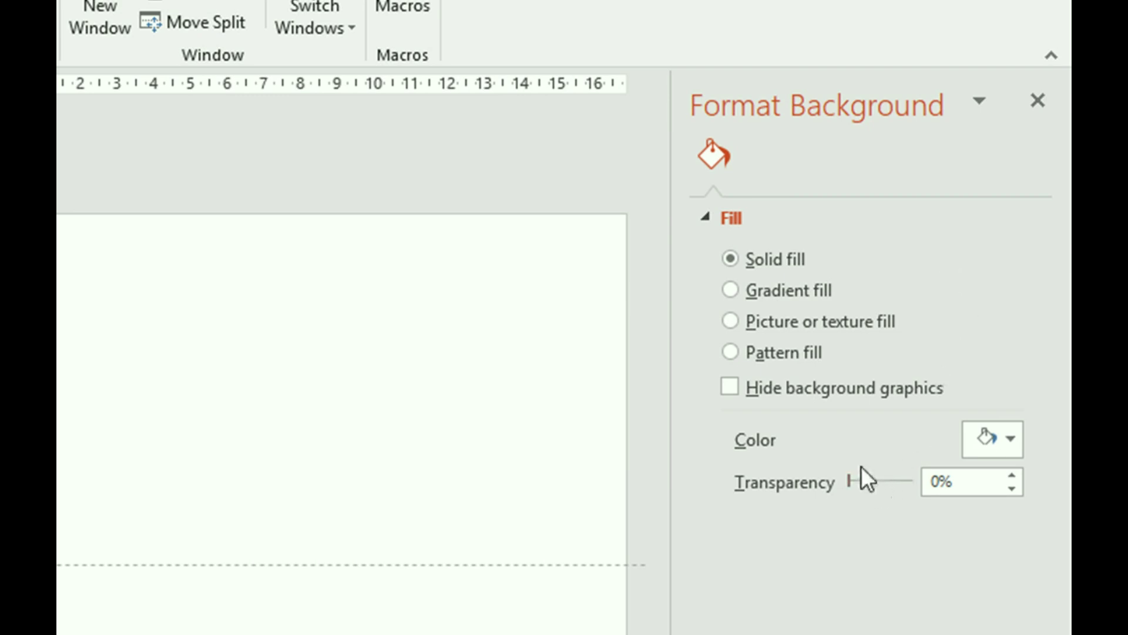
- Give the slide a solid grey background fill
left_click(1011, 440)
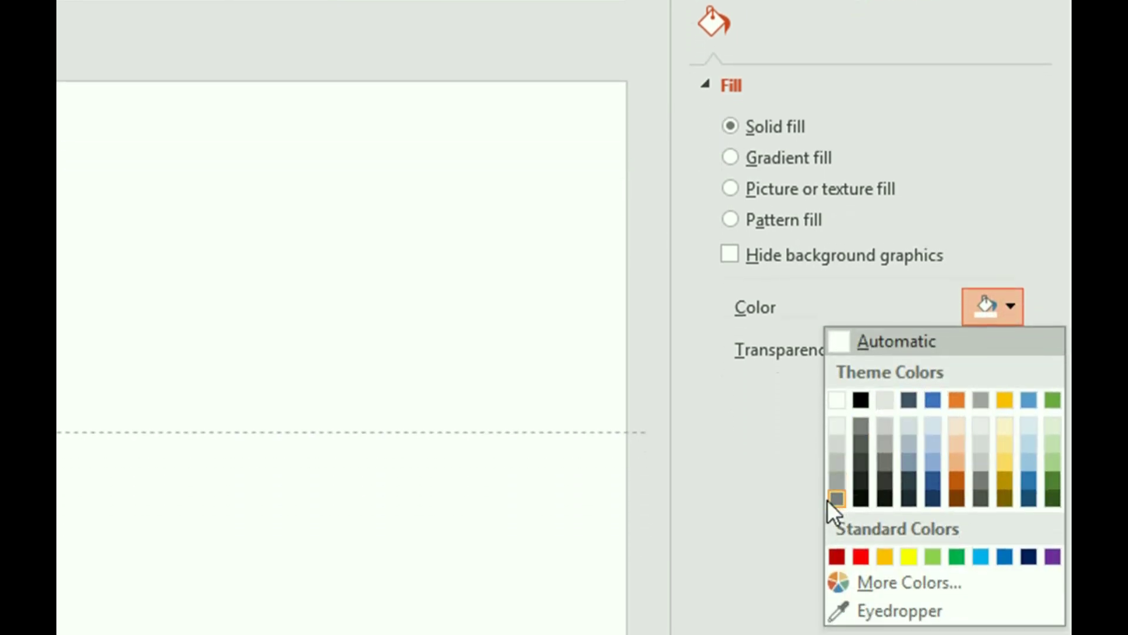
left_click(830, 500)
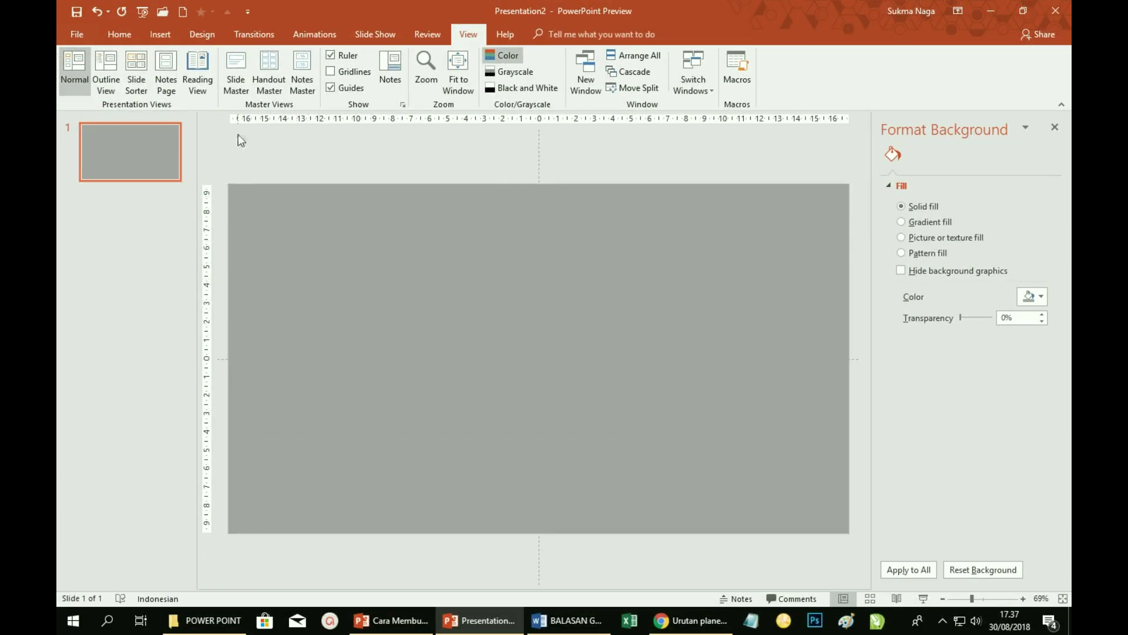
left_click(160, 34)
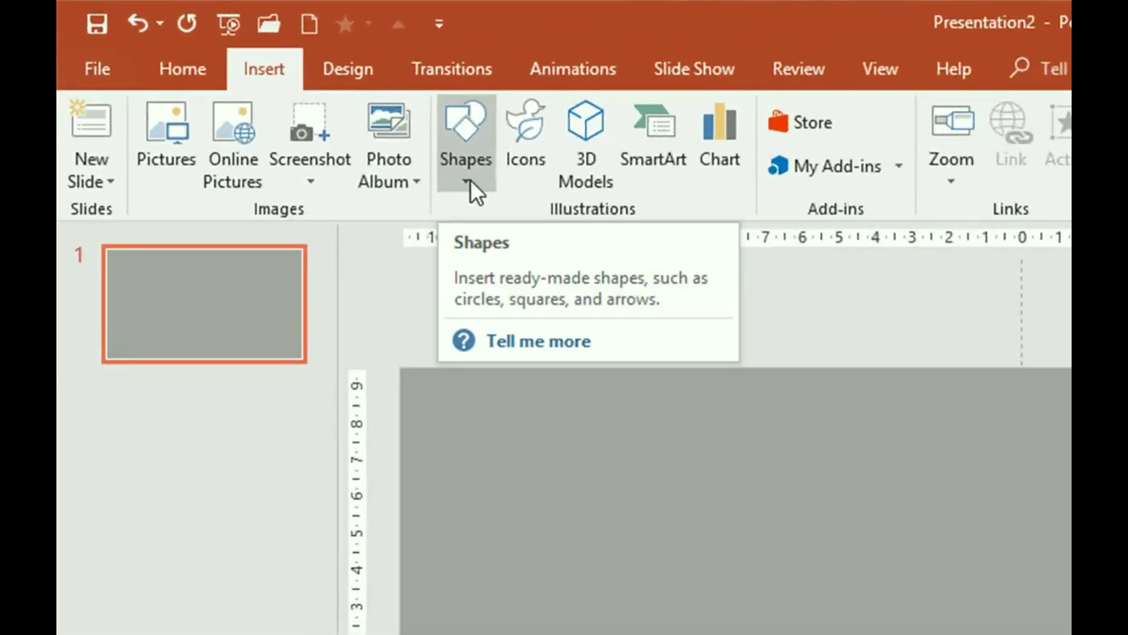
- Draw a tall rectangle down the slide's left edge and set its width to 4 cm
left_click(470, 179)
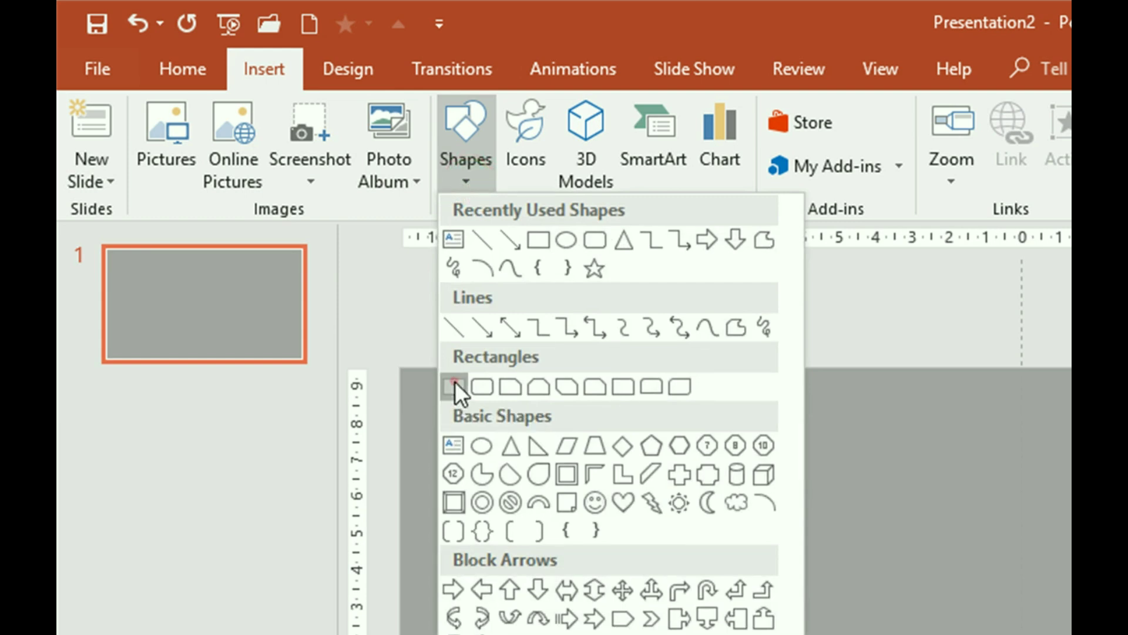
left_click(455, 385)
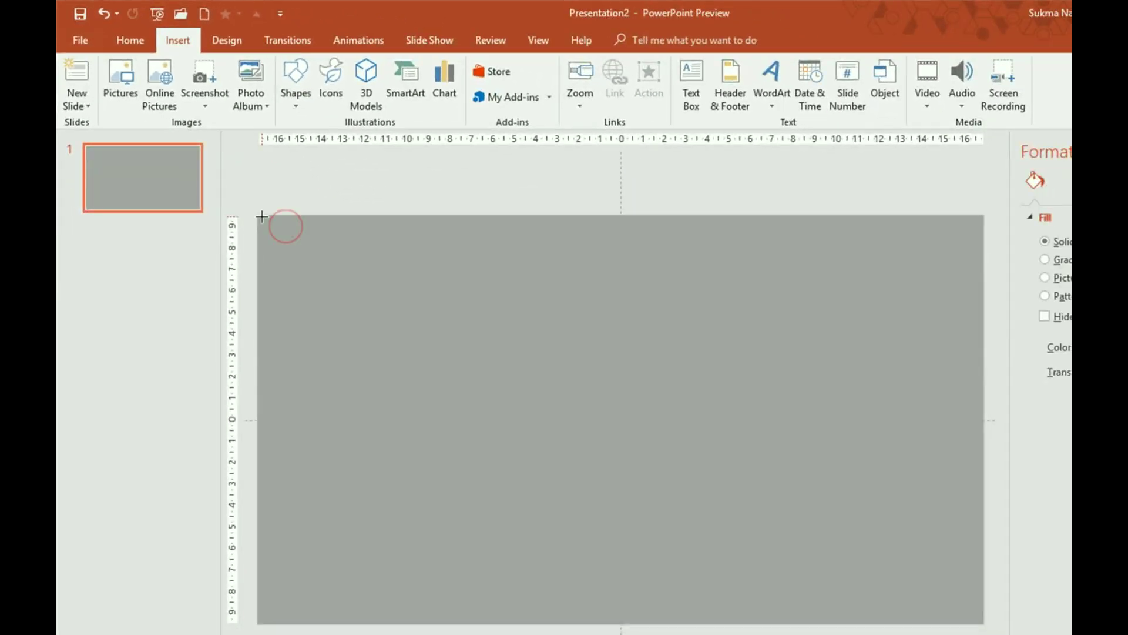
mouse_move(259, 216)
left_mouse_down()
mouse_move(274, 229)
mouse_move(314, 403)
mouse_move(330, 625)
left_mouse_up()
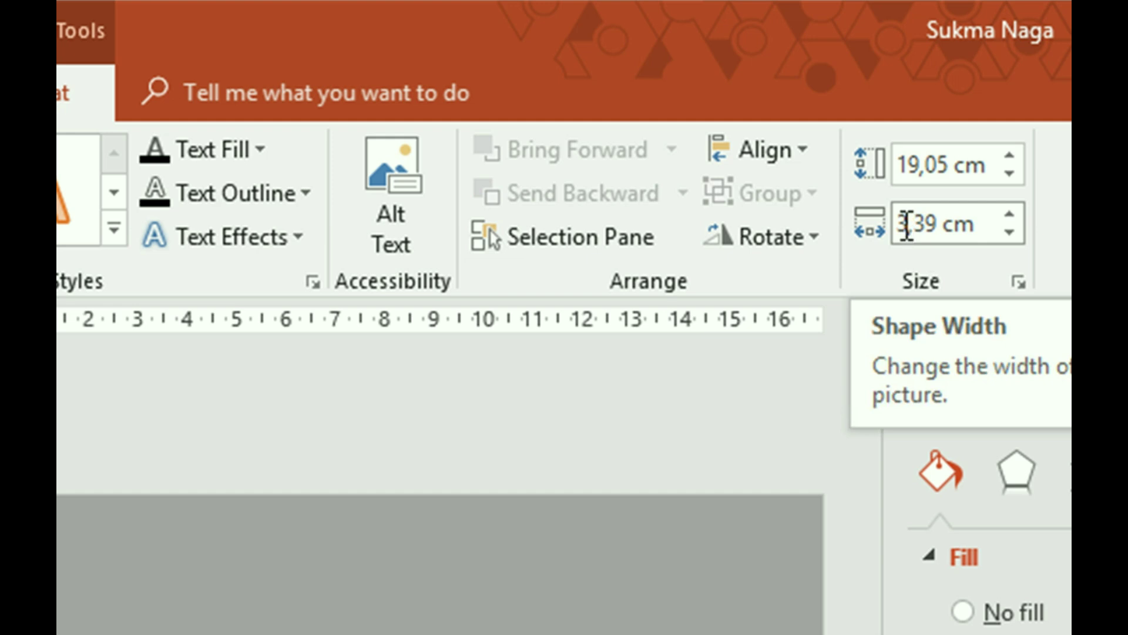
left_click(907, 225)
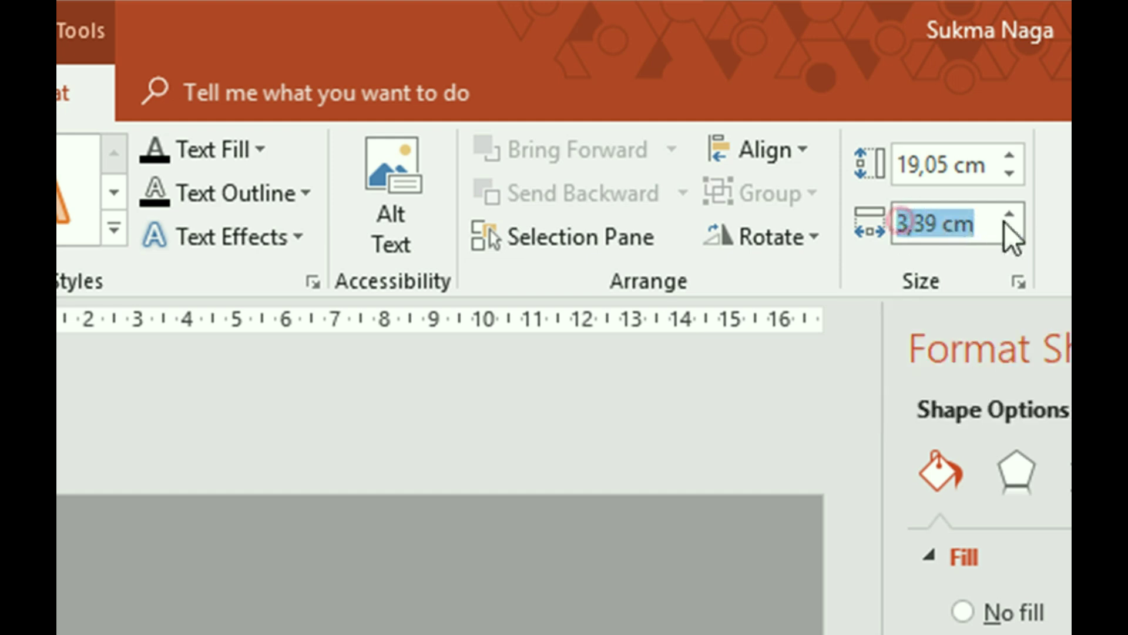
type("4")
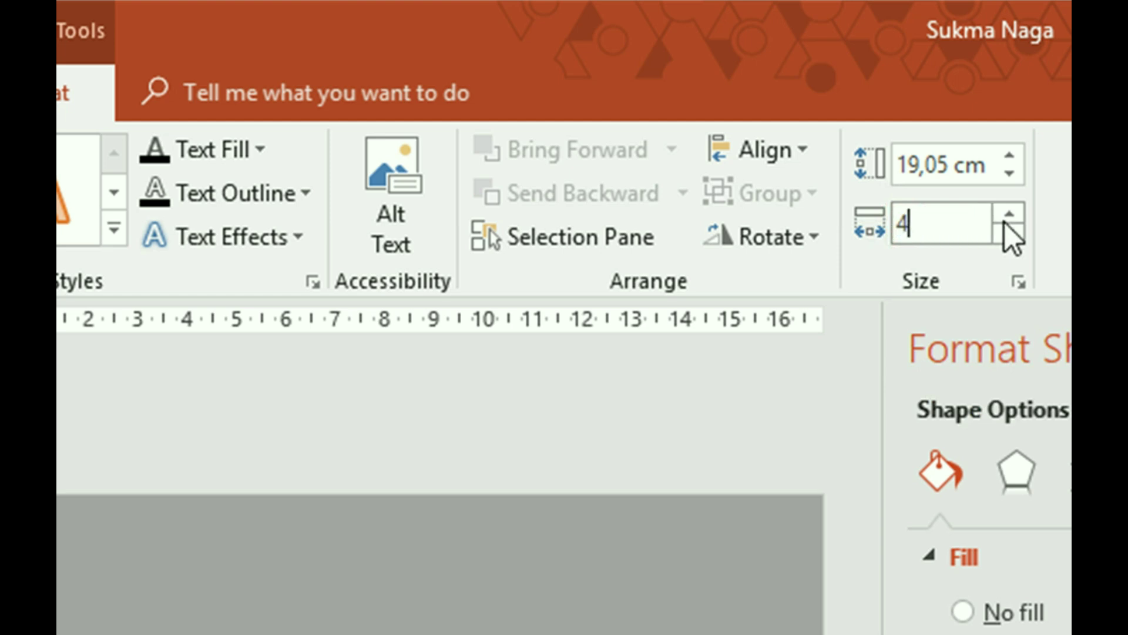
key("Return")
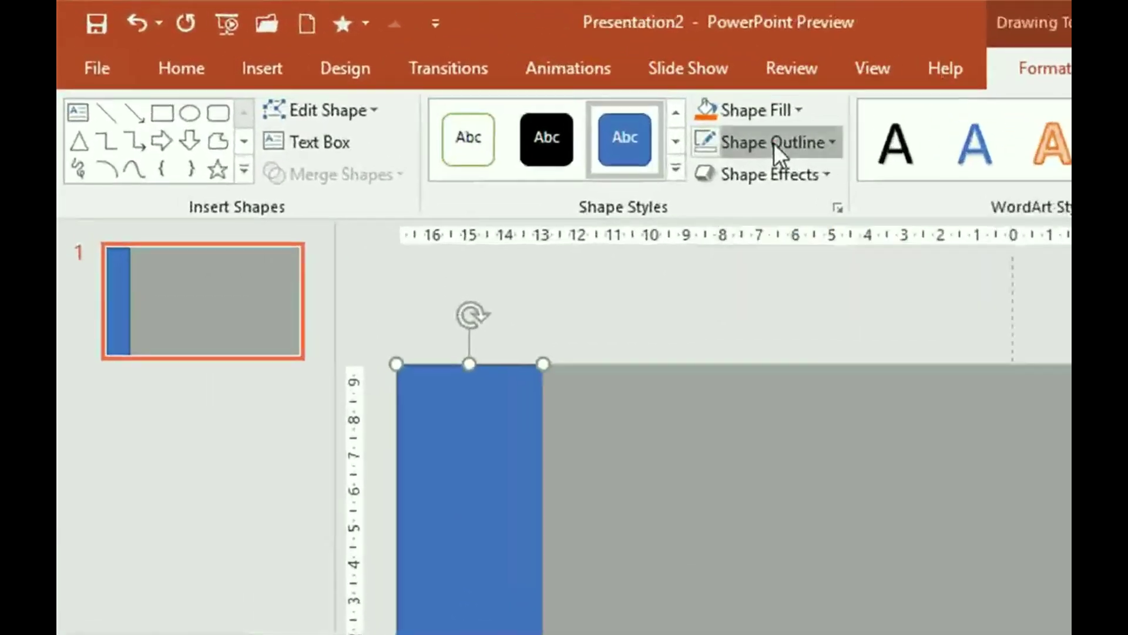
- Make the left bar dark grey with no outline and duplicate it right beside itself
left_click(418, 71)
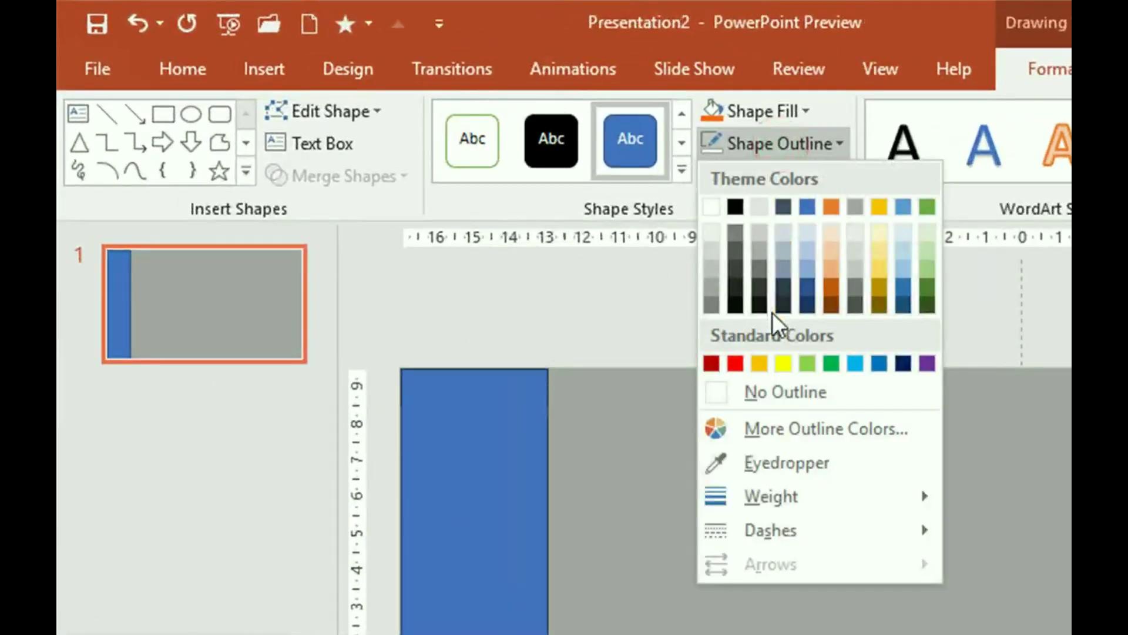
left_click(763, 397)
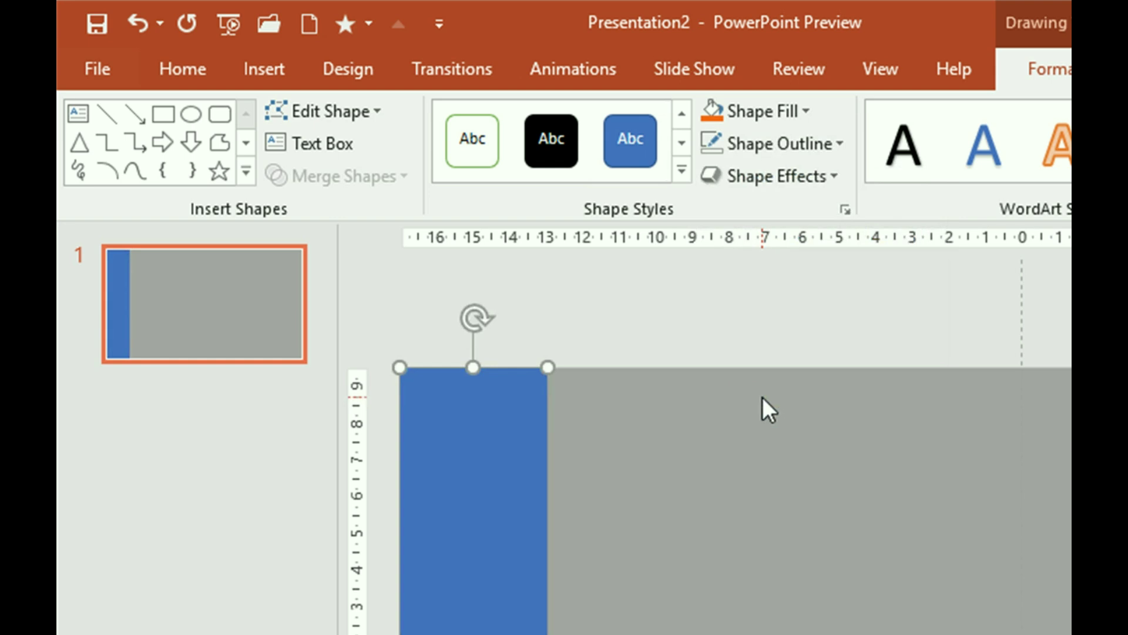
left_click(840, 143)
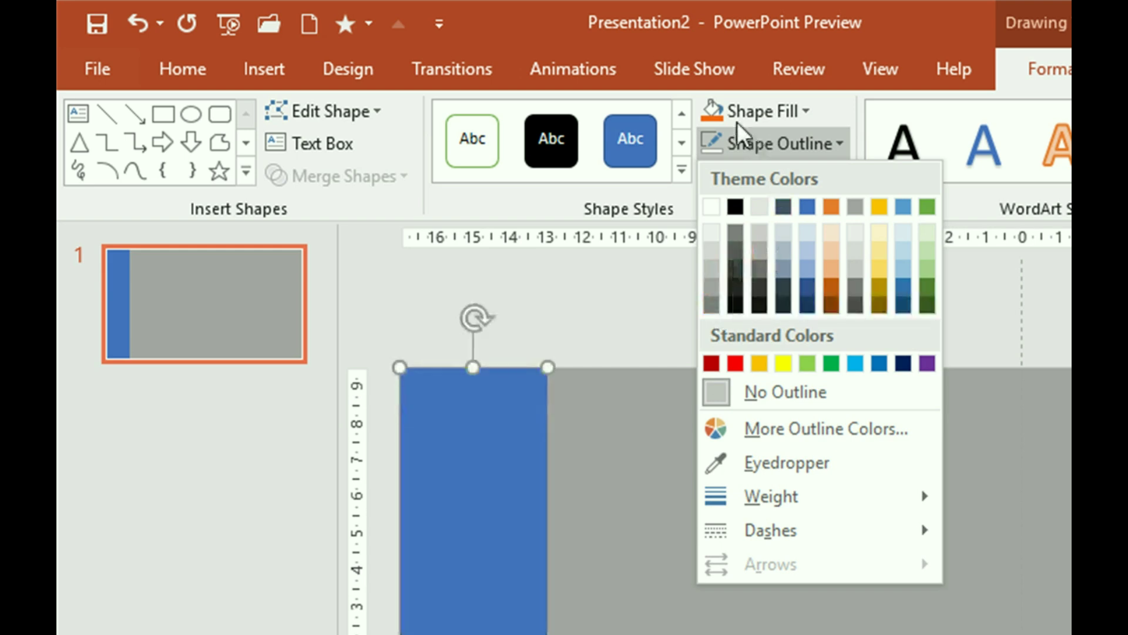
left_click(813, 115)
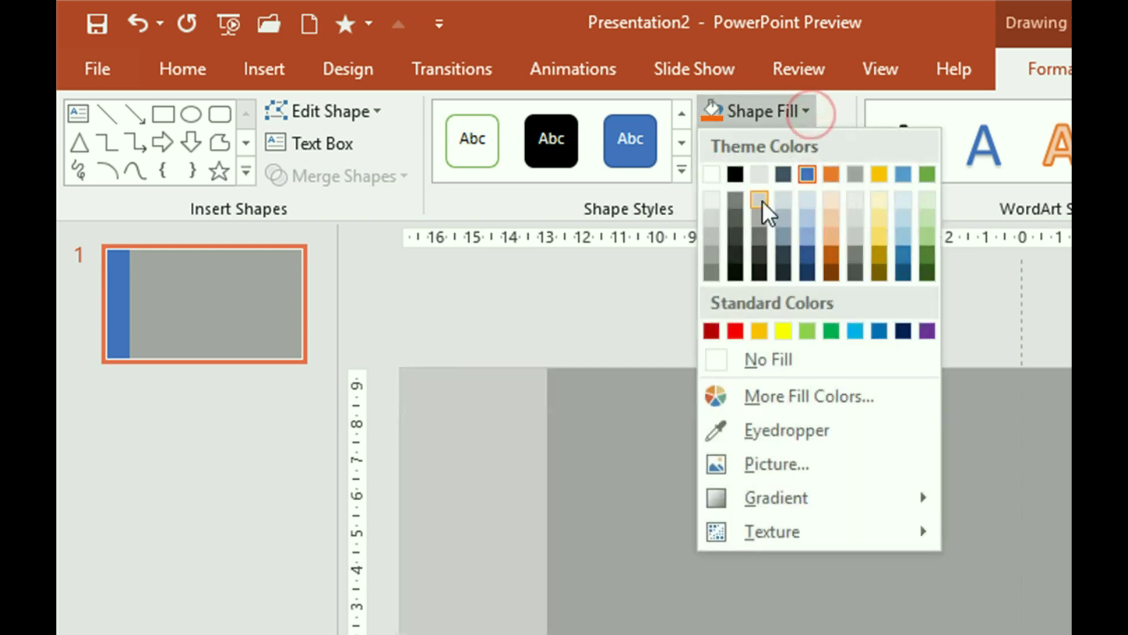
left_click(737, 244)
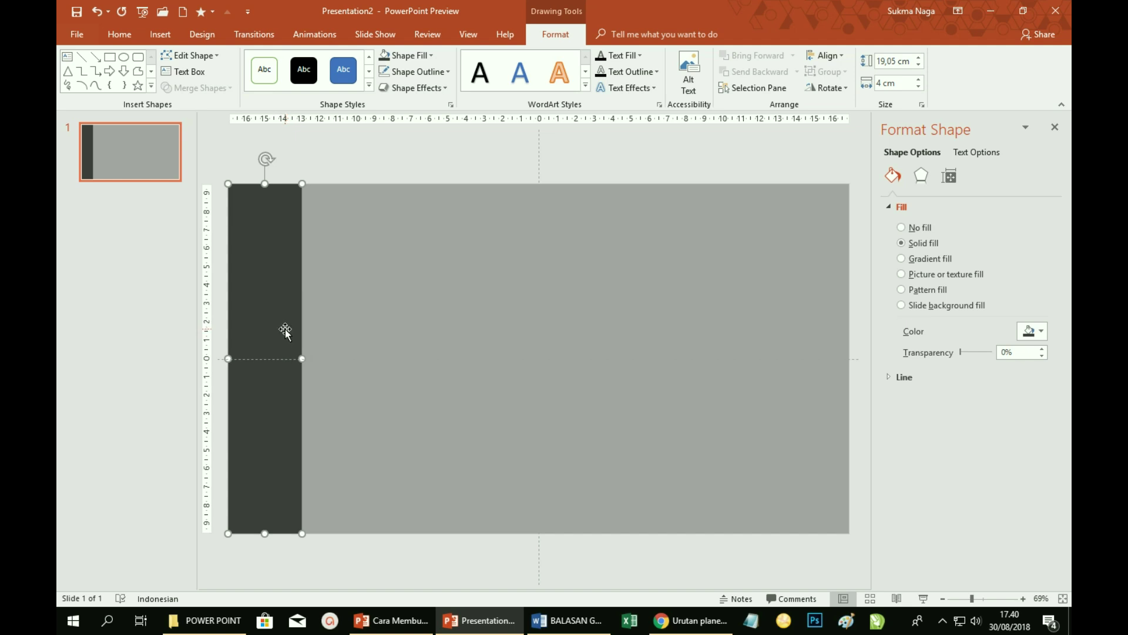
left_click_drag(285, 332, 363, 351)
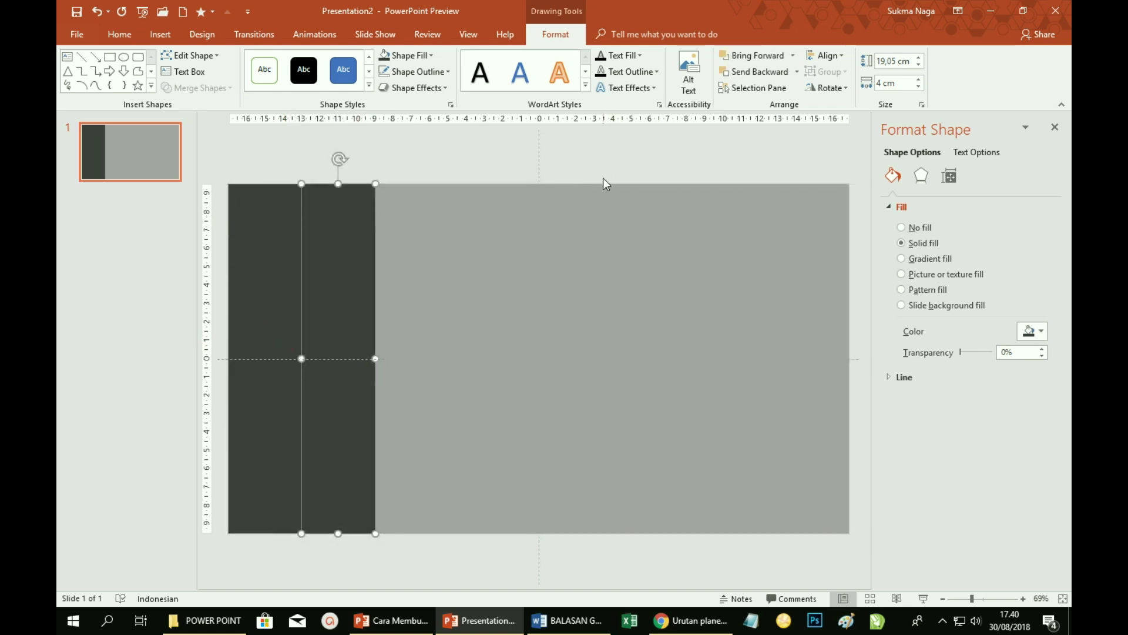
- Widen the second bar to 9,6 cm and fill it Black, Text 1, Lighter 50%
double_click(879, 82)
type("9,6")
key("Return")
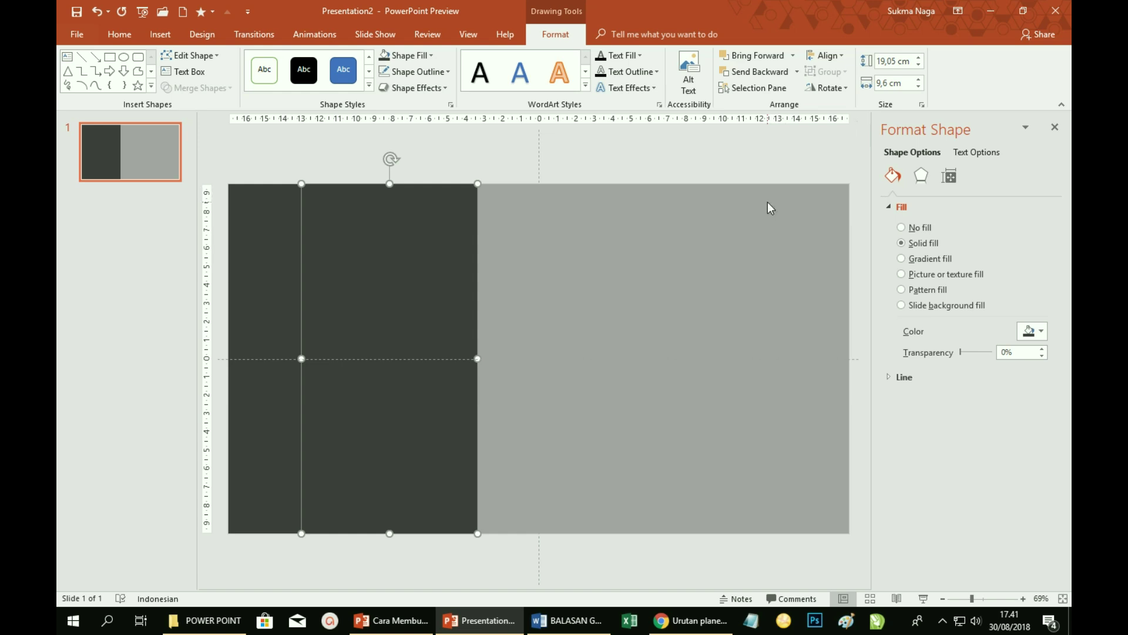
left_click(432, 56)
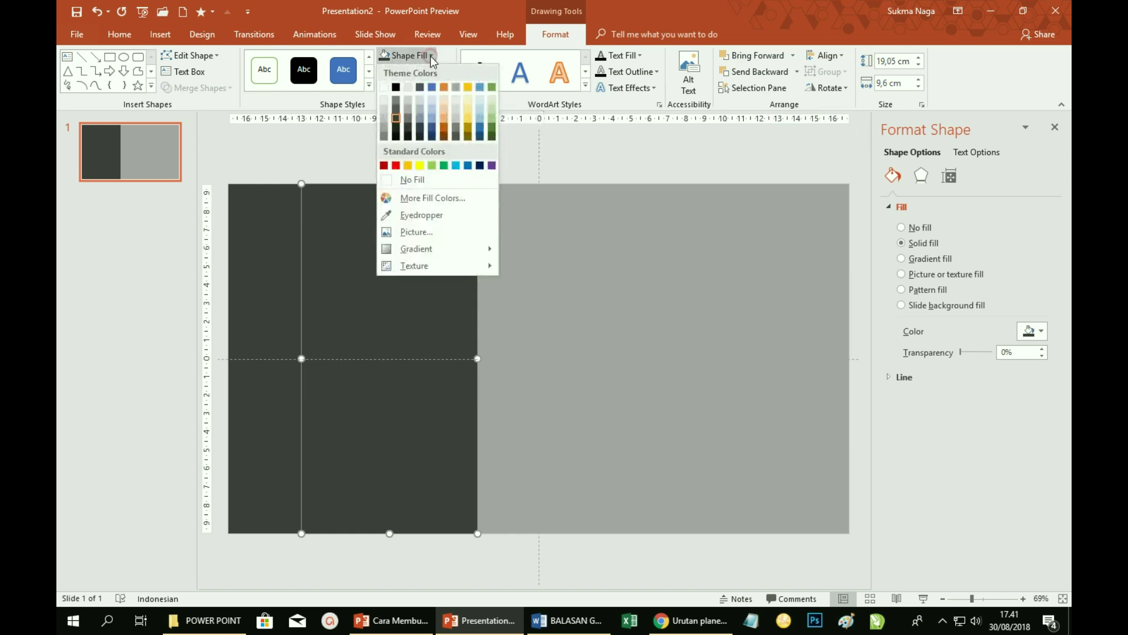
left_click(396, 100)
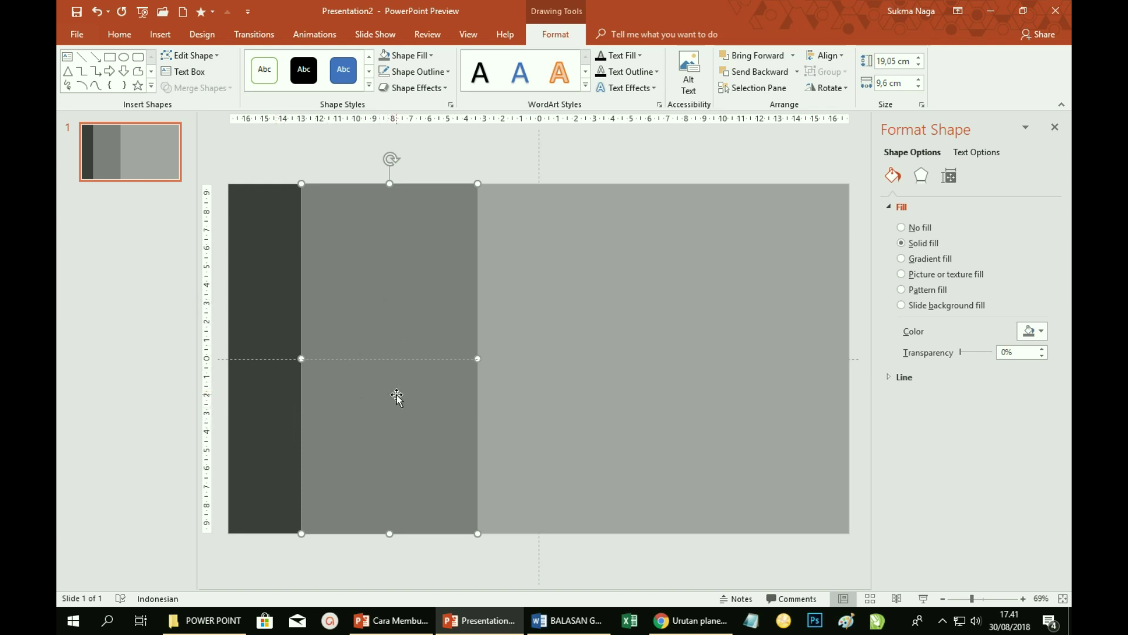
left_click(261, 340)
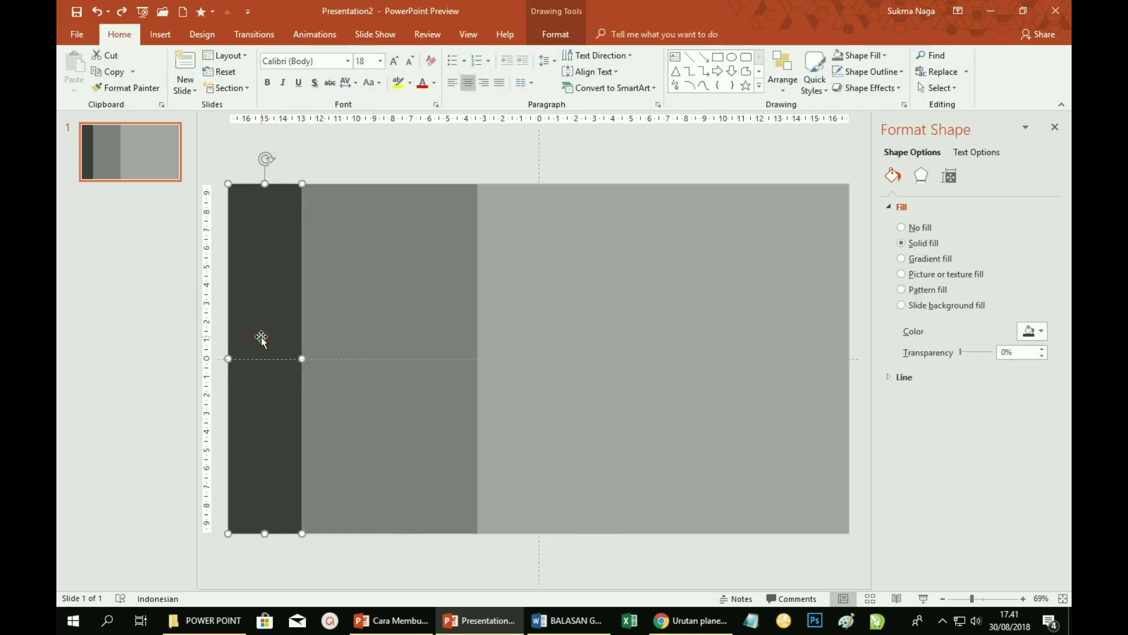
- Duplicate the dark left bar into the slide's middle and narrow the copy to 2,7 cm
left_click_drag(261, 339, 520, 347)
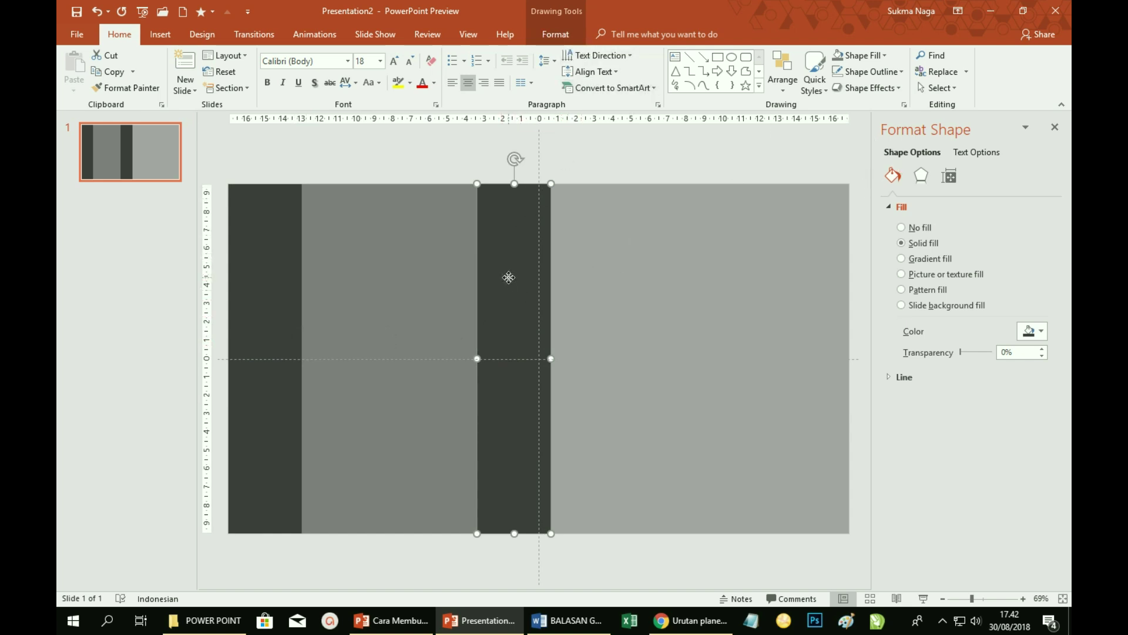
left_click(554, 36)
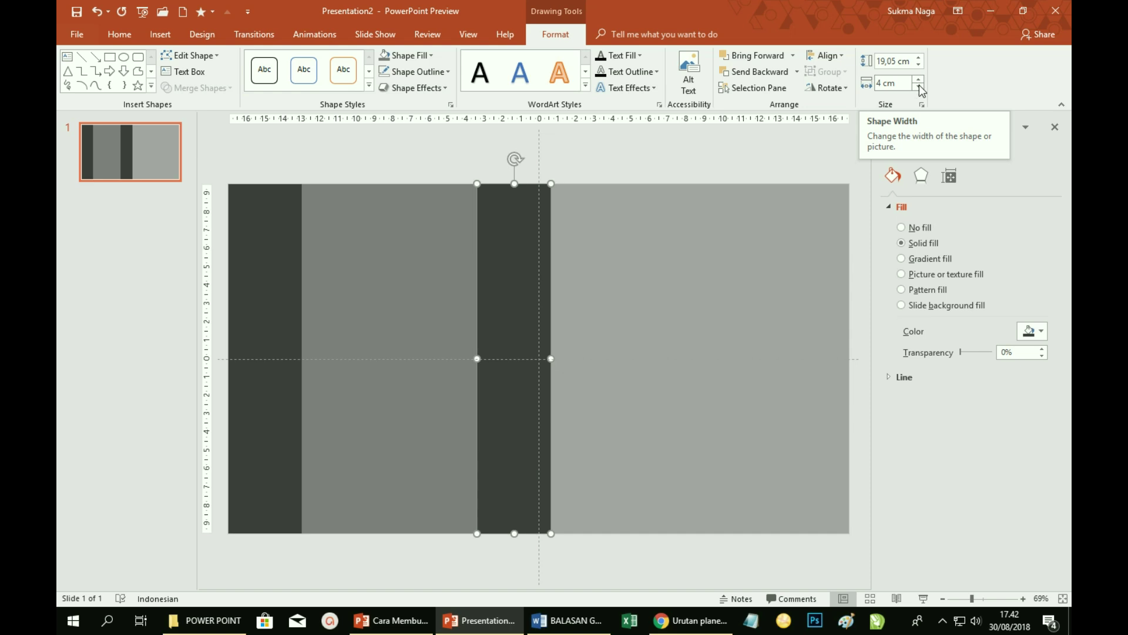
left_click(918, 87)
left_click(919, 86)
left_click(918, 86)
left_click(918, 86)
left_click(919, 86)
left_click(918, 87)
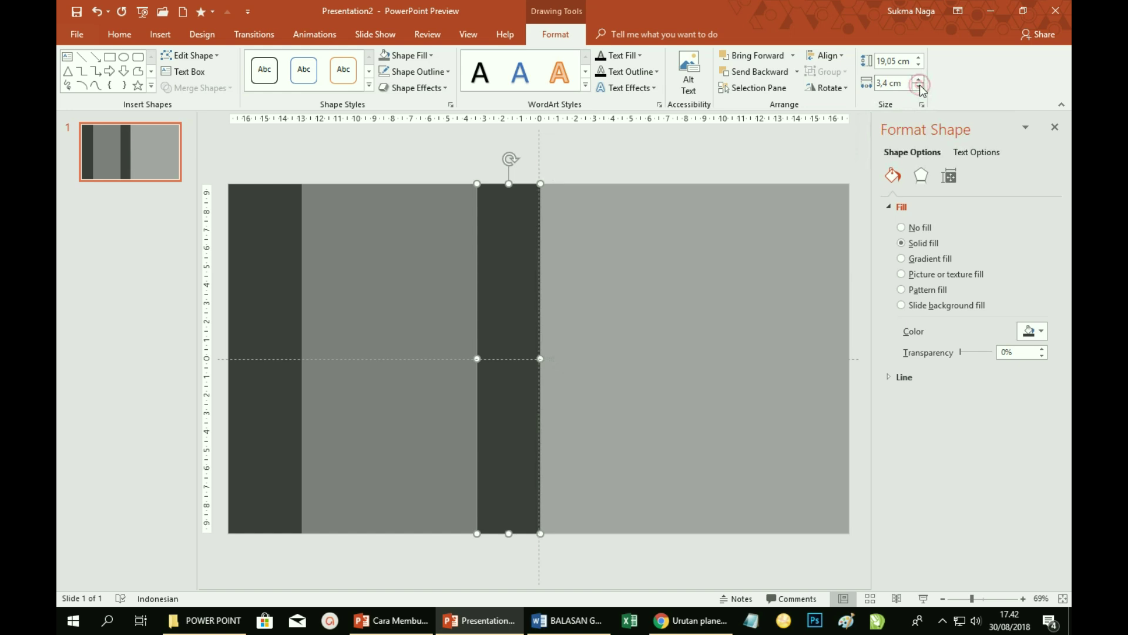
left_click(920, 88)
left_click(918, 87)
left_click(919, 87)
left_click(918, 87)
left_click(919, 87)
left_click(918, 87)
left_click(919, 88)
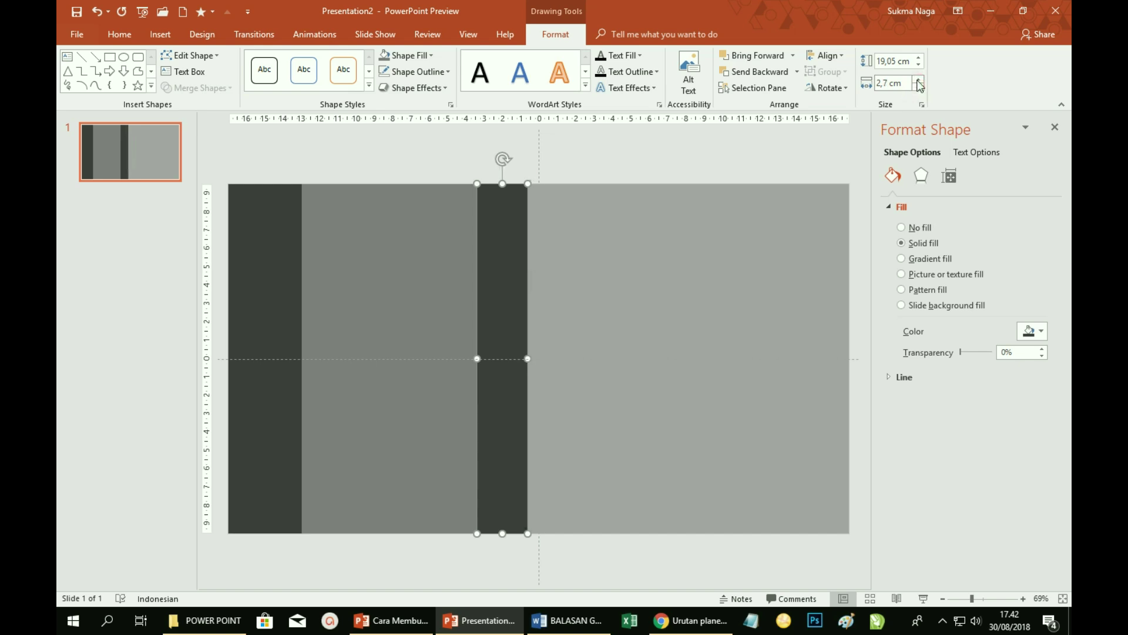
left_click(919, 81)
left_click(919, 81)
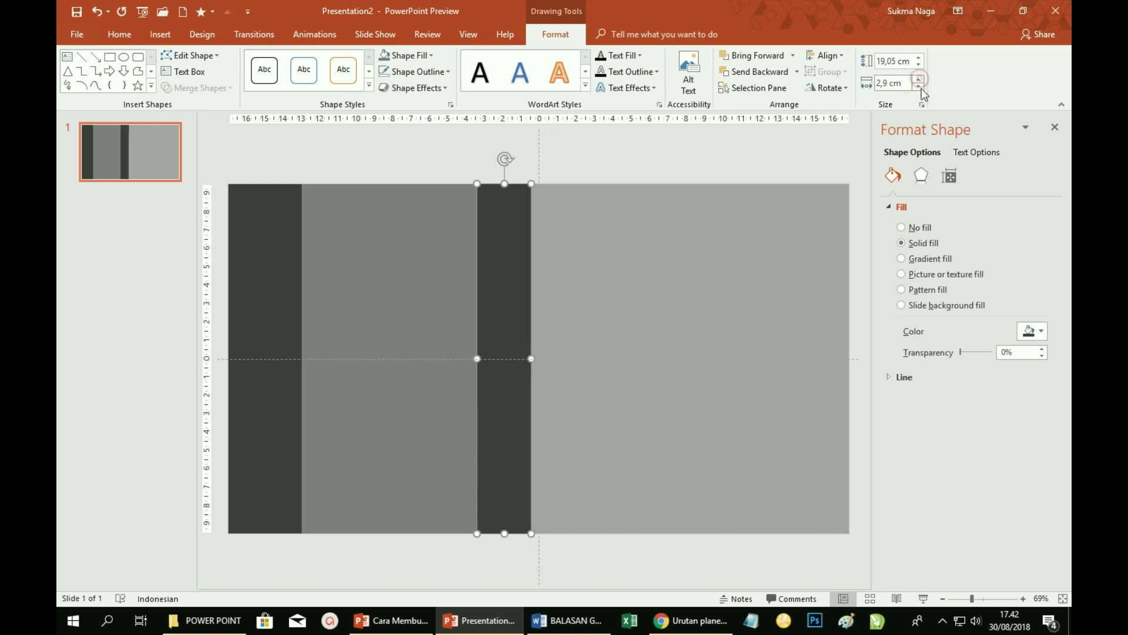
left_click(919, 87)
left_click(919, 87)
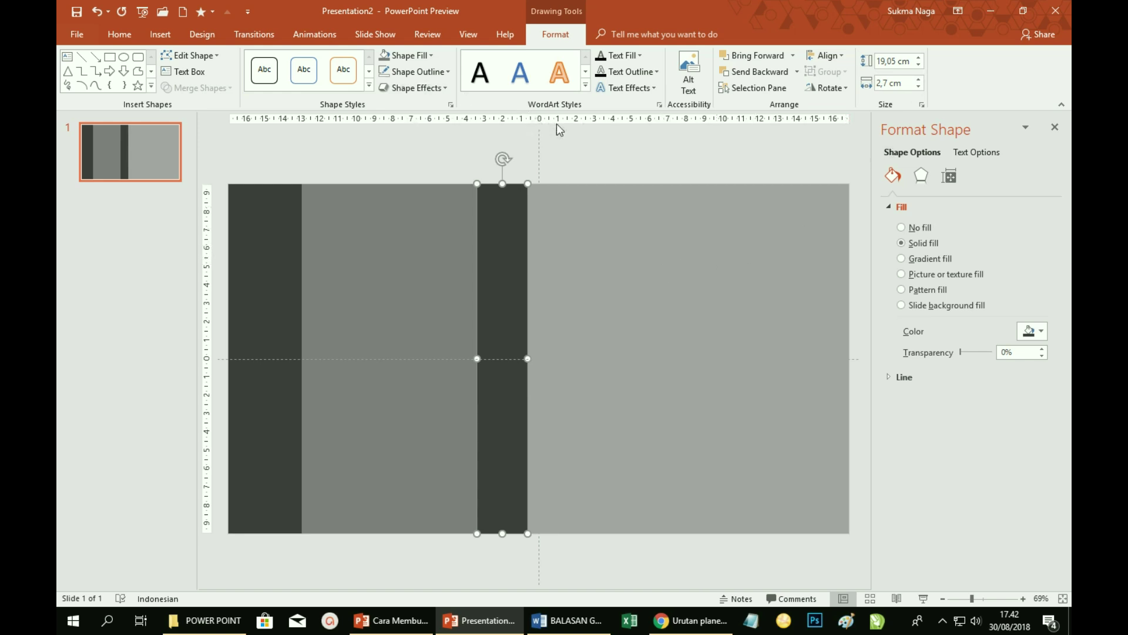
- Fill the narrow bar with Black, Text 1, Lighter 35%
left_click(430, 55)
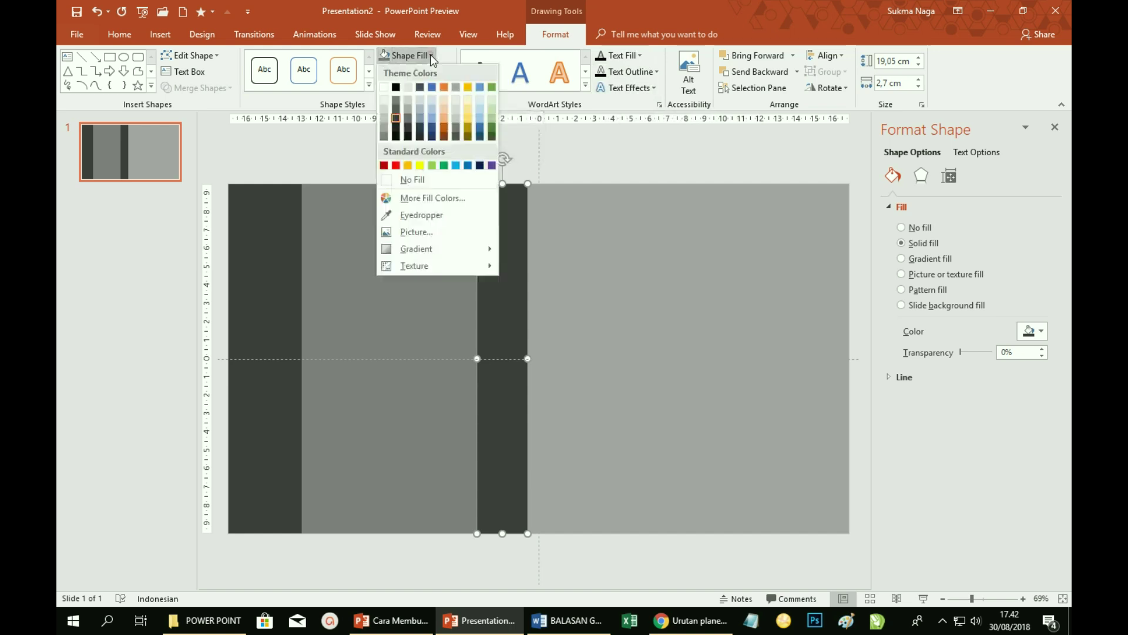
left_click(396, 111)
left_click(637, 281)
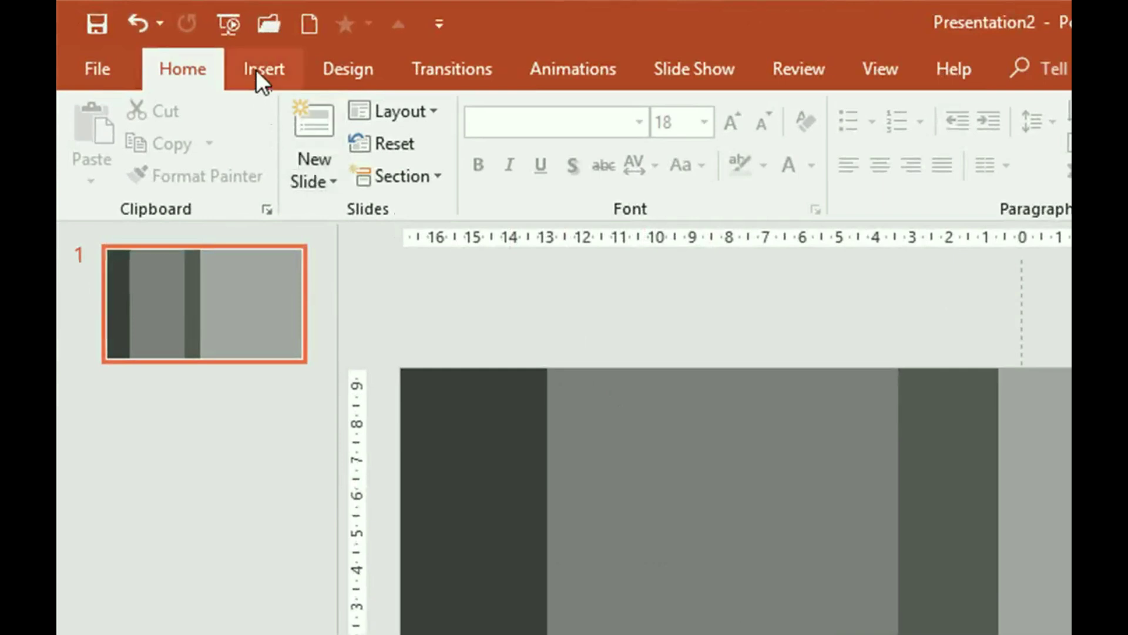
- Draw a rounded rectangle across the upper part of the slide
left_click(257, 76)
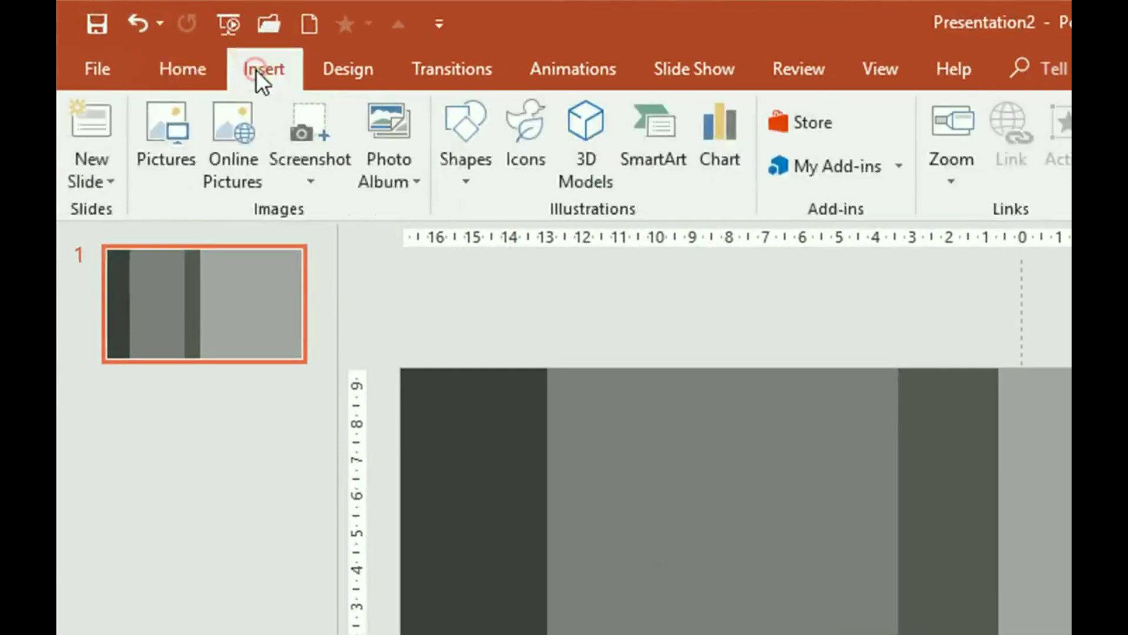
left_click(461, 181)
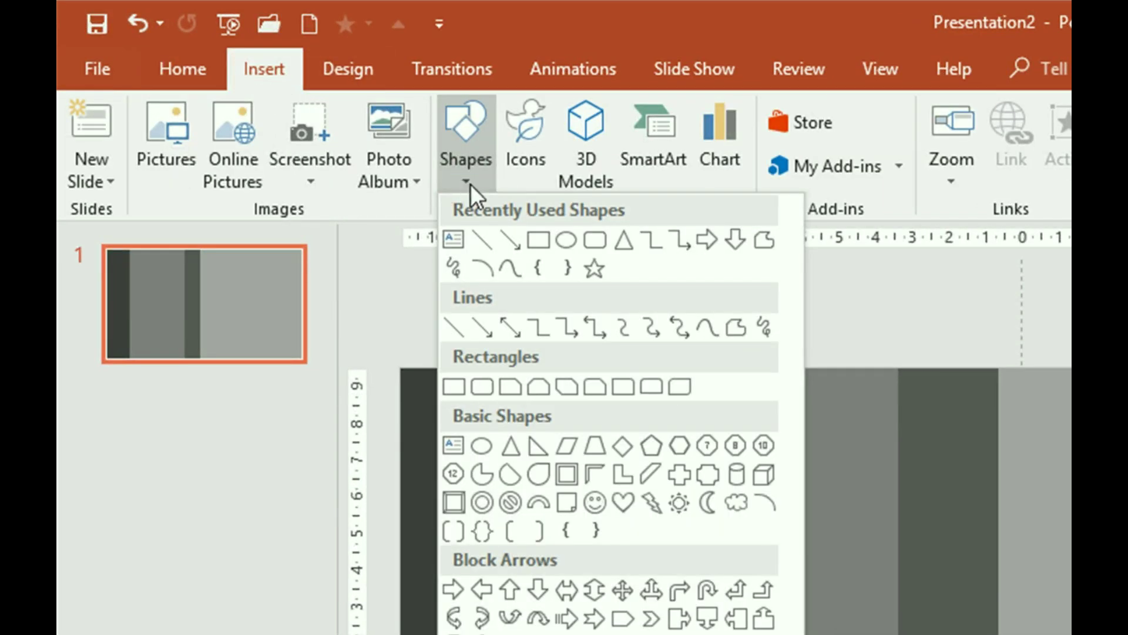
left_click(594, 239)
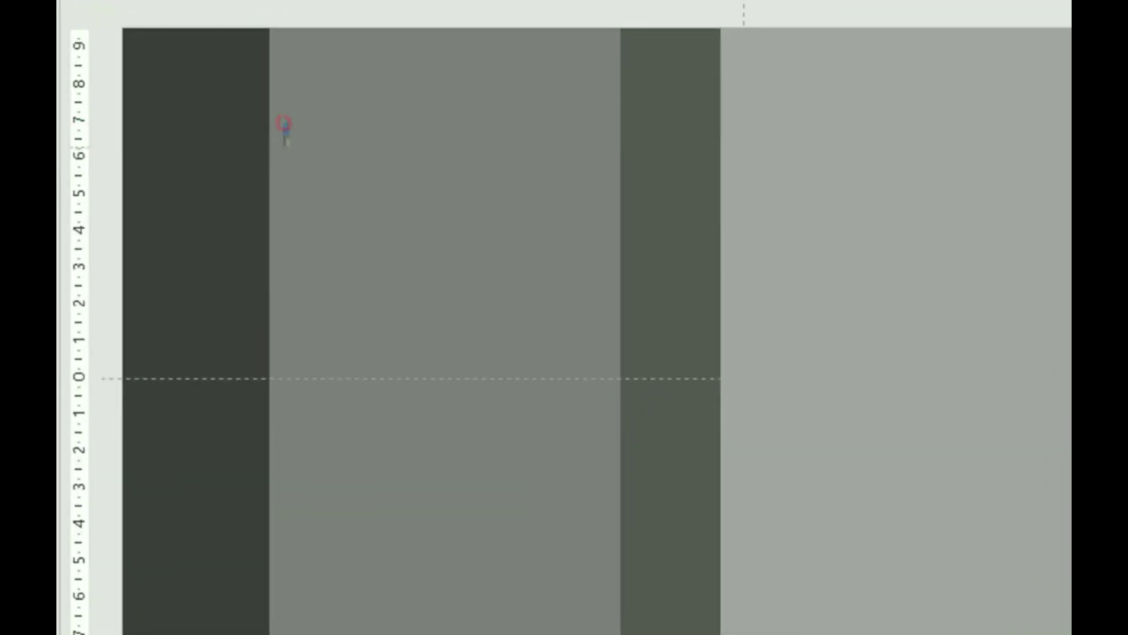
mouse_move(283, 124)
left_mouse_down()
mouse_move(593, 200)
mouse_move(720, 194)
left_mouse_up()
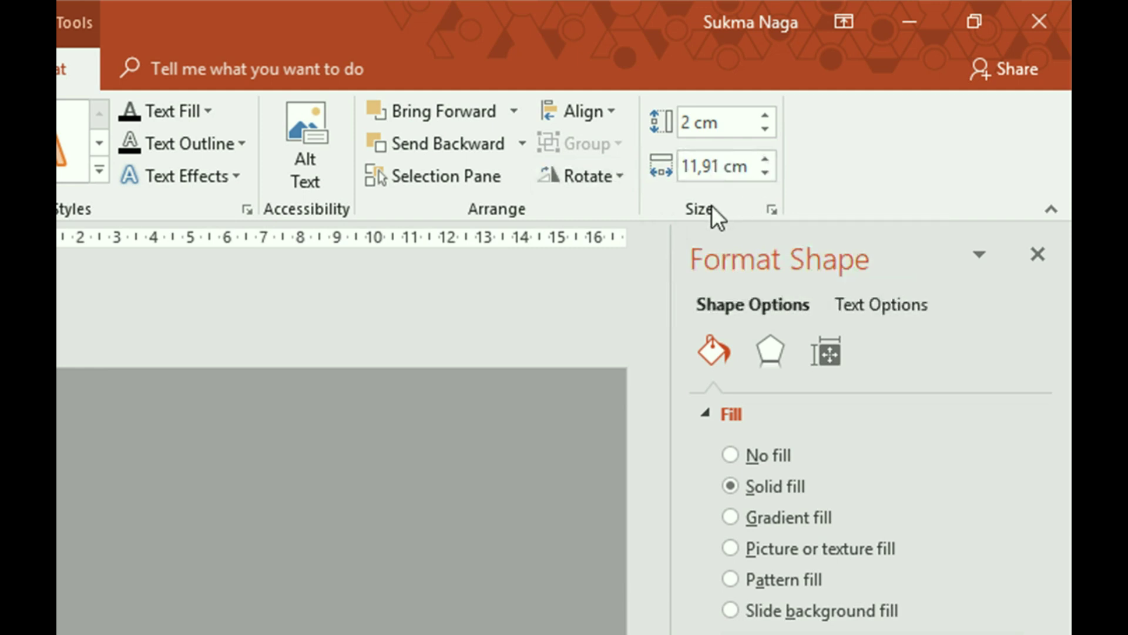
- Size the rounded rectangle to 12 cm wide and 2,4 cm tall
left_click(765, 160)
left_click(766, 159)
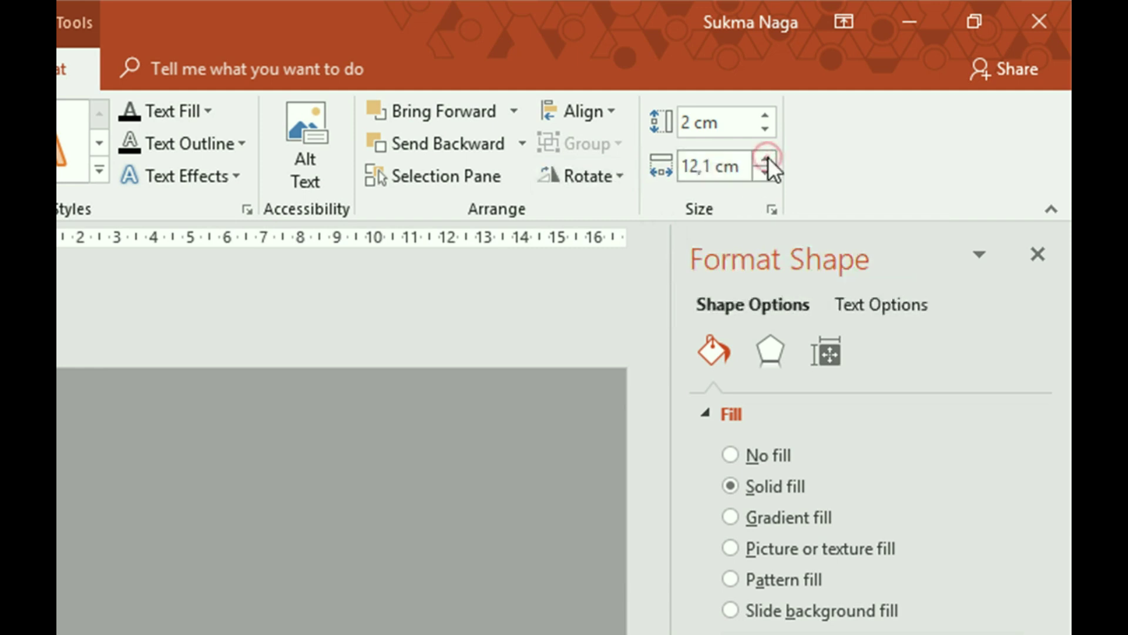
left_click(767, 175)
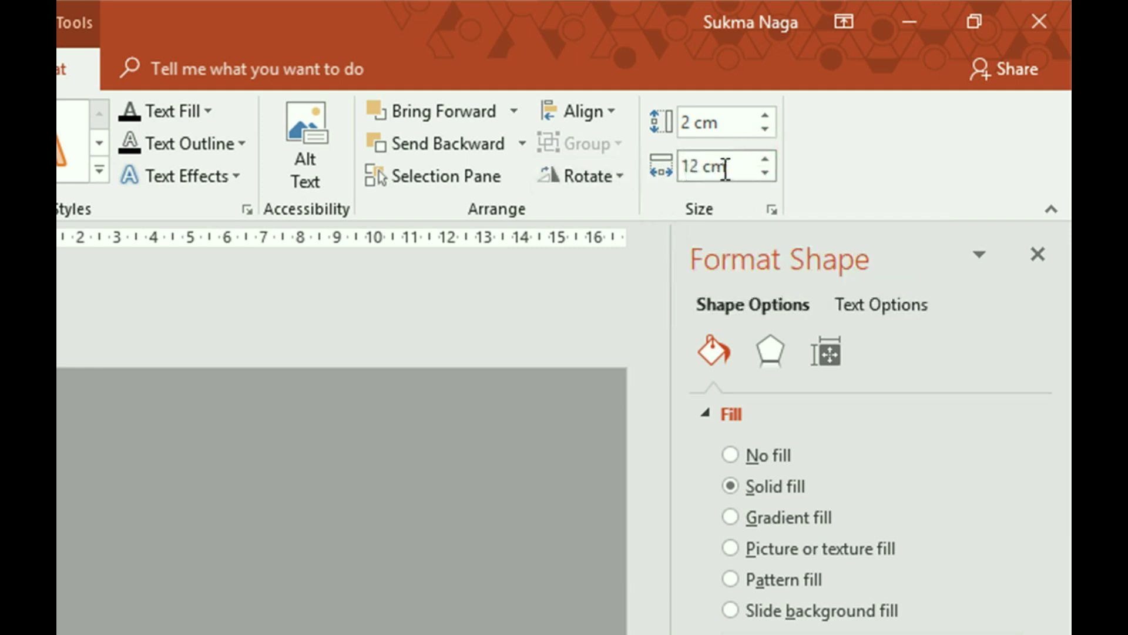
left_click(765, 117)
left_click(766, 116)
left_click(765, 117)
left_click(765, 116)
left_click(765, 116)
left_click(765, 128)
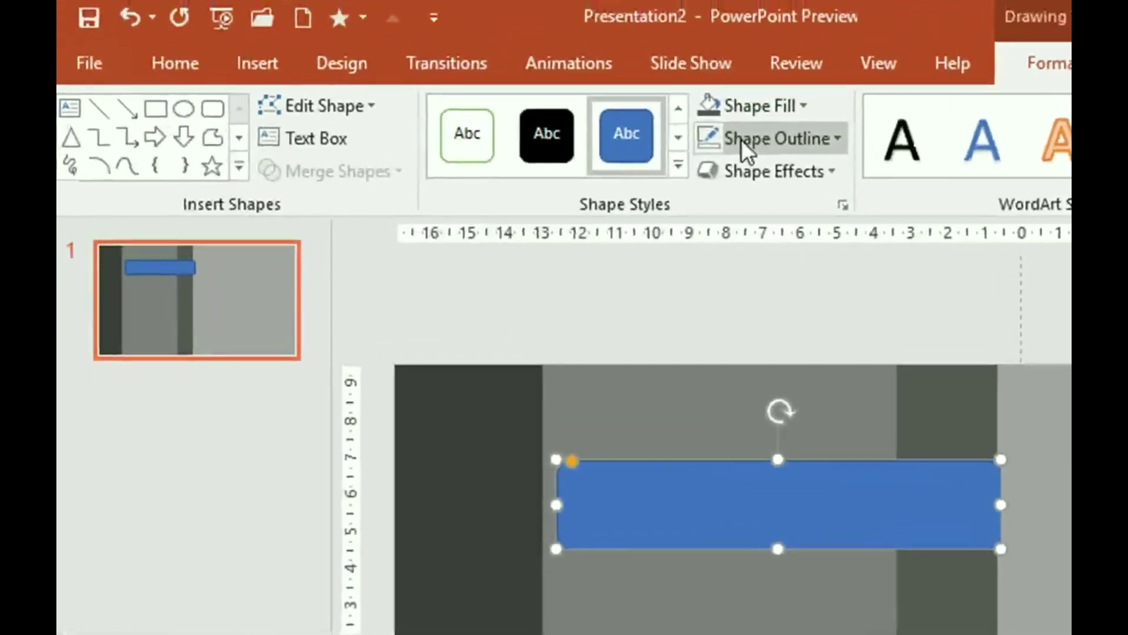
- Remove the blue rectangle's outline, round its ends fully into a pill, and move it to the top of the middle band
left_click(838, 143)
left_click(790, 392)
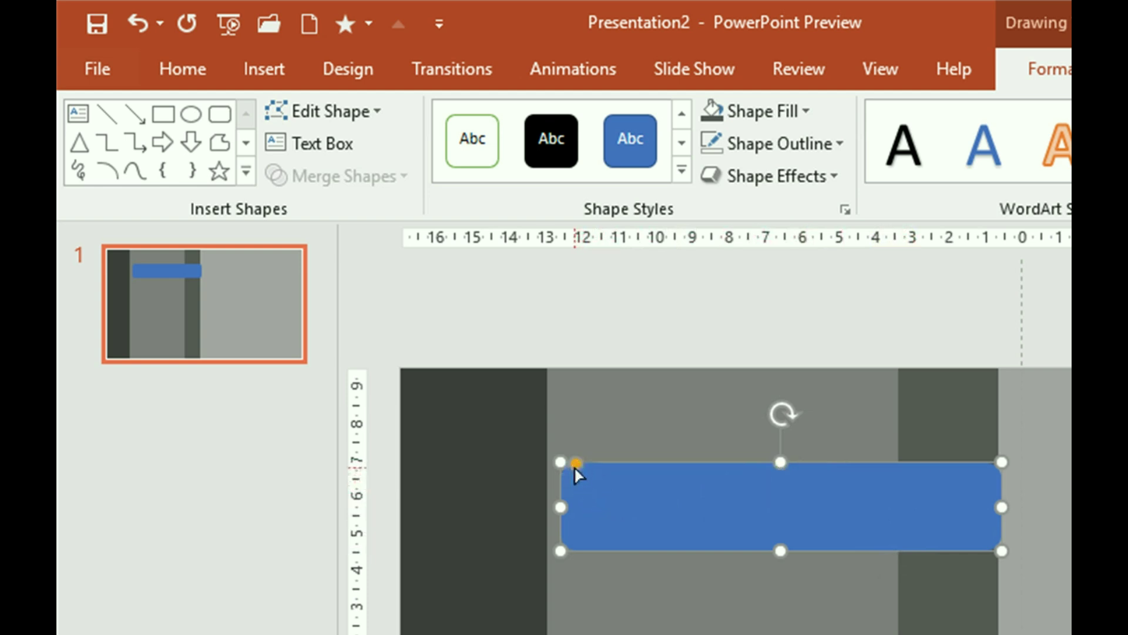
left_click_drag(575, 467, 679, 465)
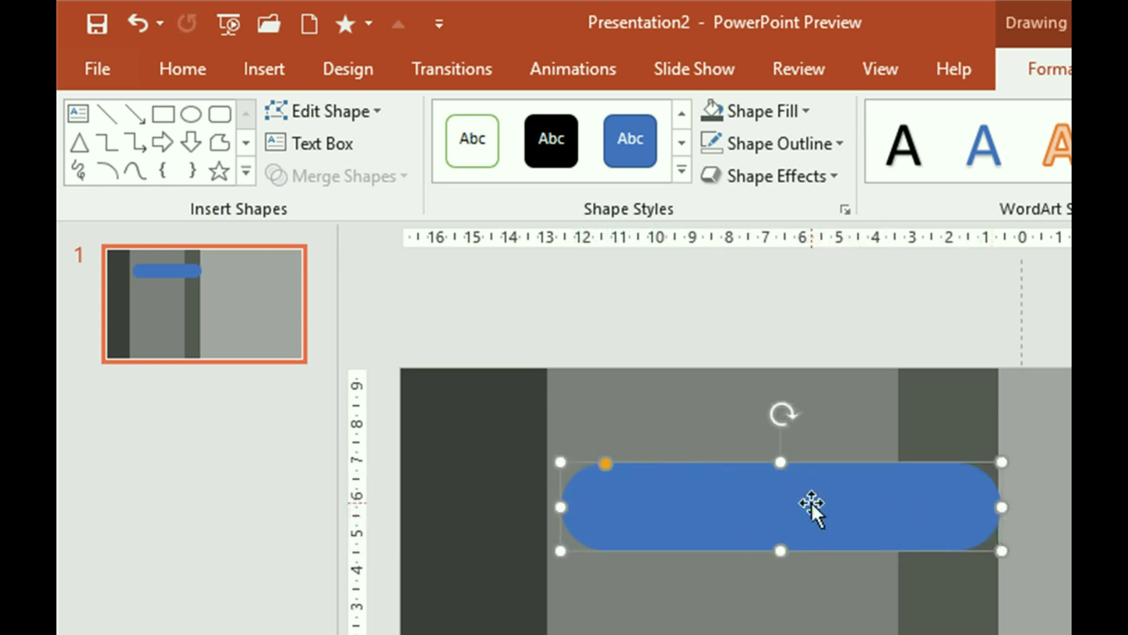
left_click_drag(812, 505, 813, 506)
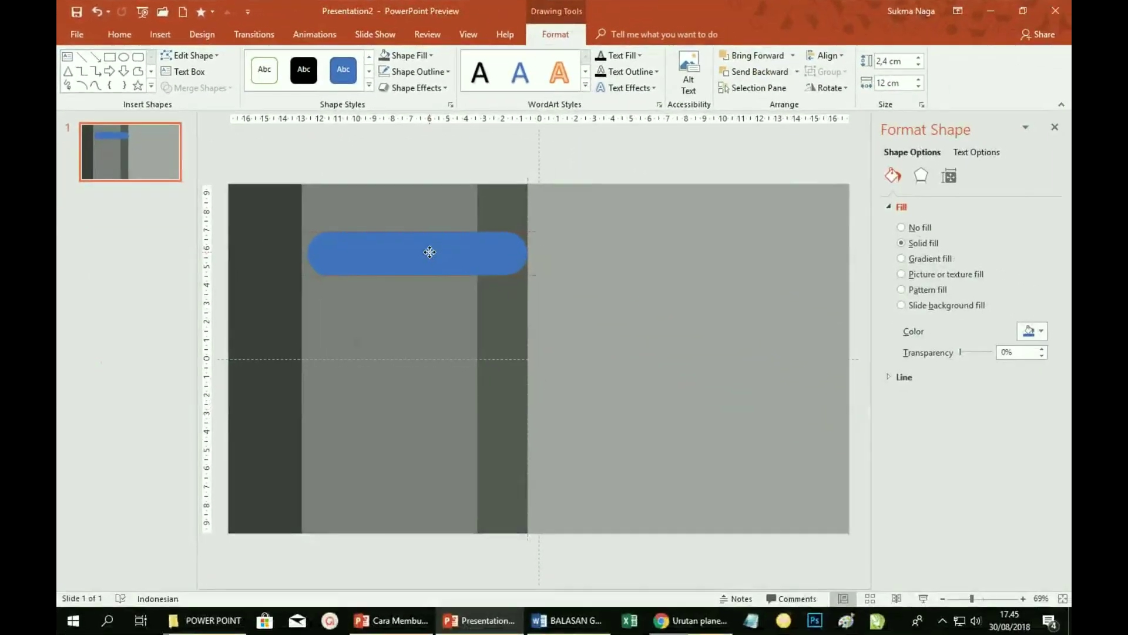
- Duplicate the pill bar into four evenly spaced copies down the middle band, then nudge all four down
left_click_drag(432, 248, 433, 247)
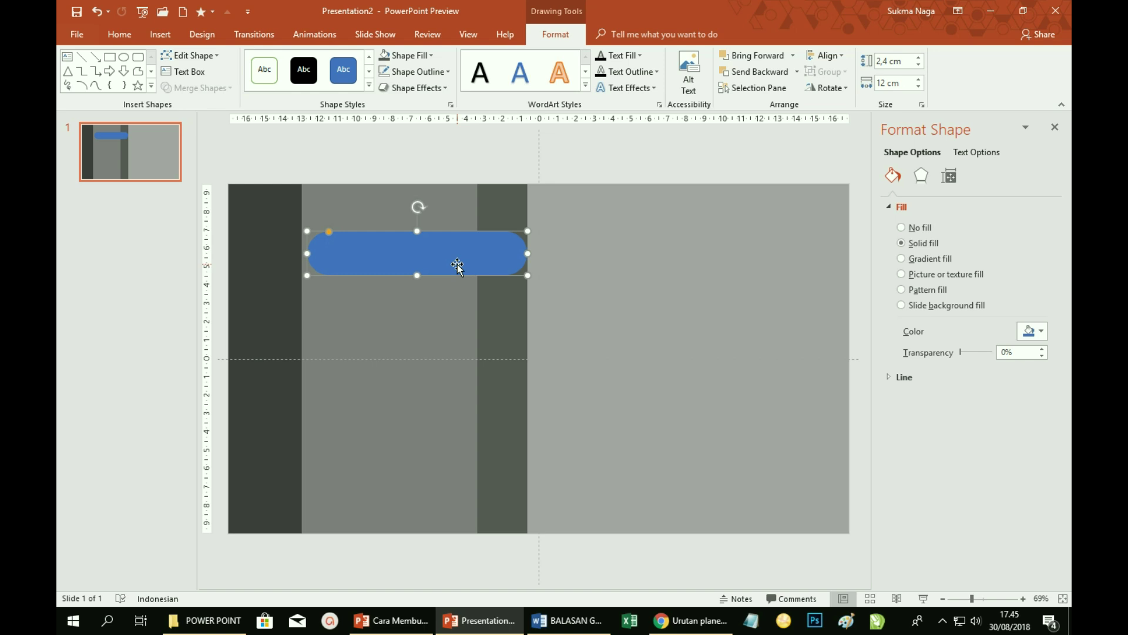
left_click_drag(458, 264, 458, 374)
key("ctrl+d")
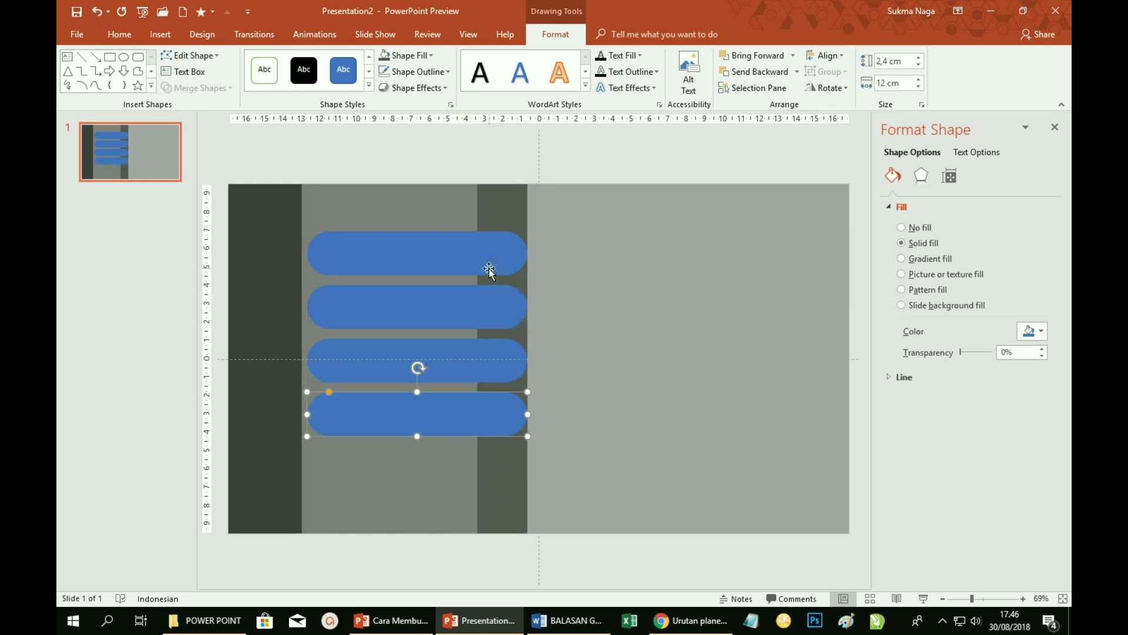
left_click(409, 255, "shift")
left_click(404, 301, "shift")
left_click(400, 354, "shift")
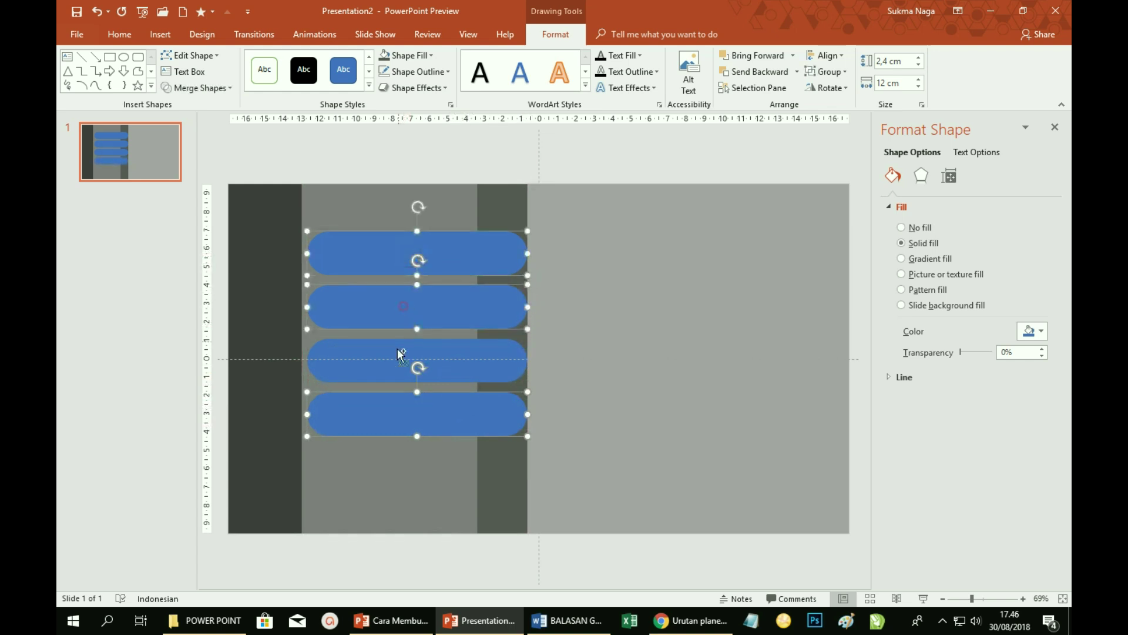
key("Down")
key("Down")
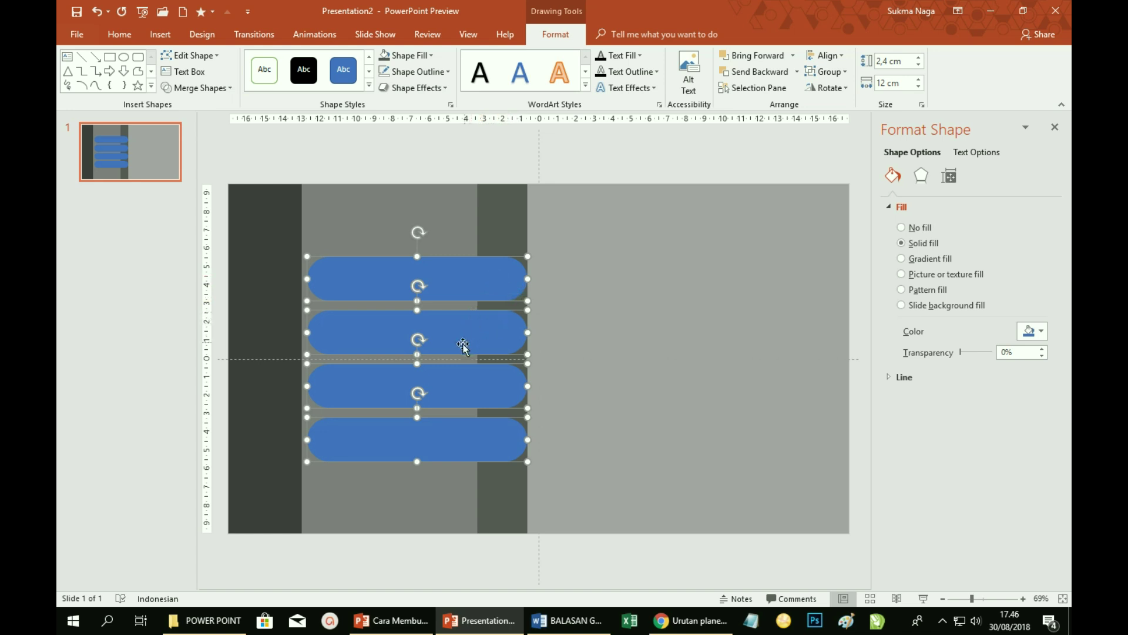
left_click(640, 316)
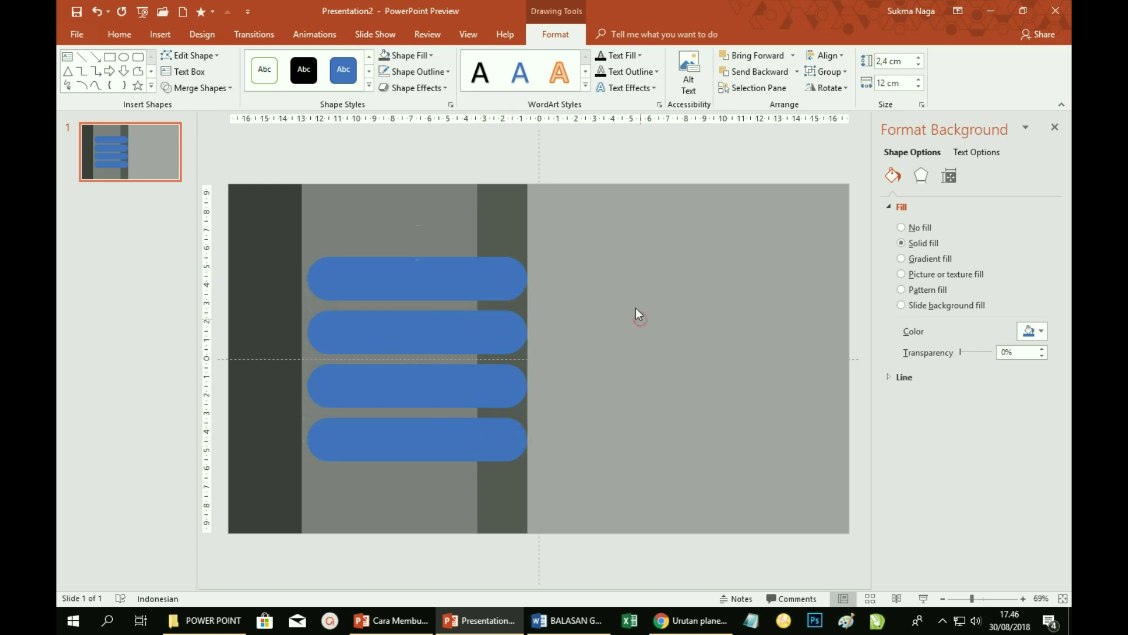
left_click(415, 274)
left_click(426, 332, "shift")
left_click(423, 388, "shift")
left_click(422, 449, "shift")
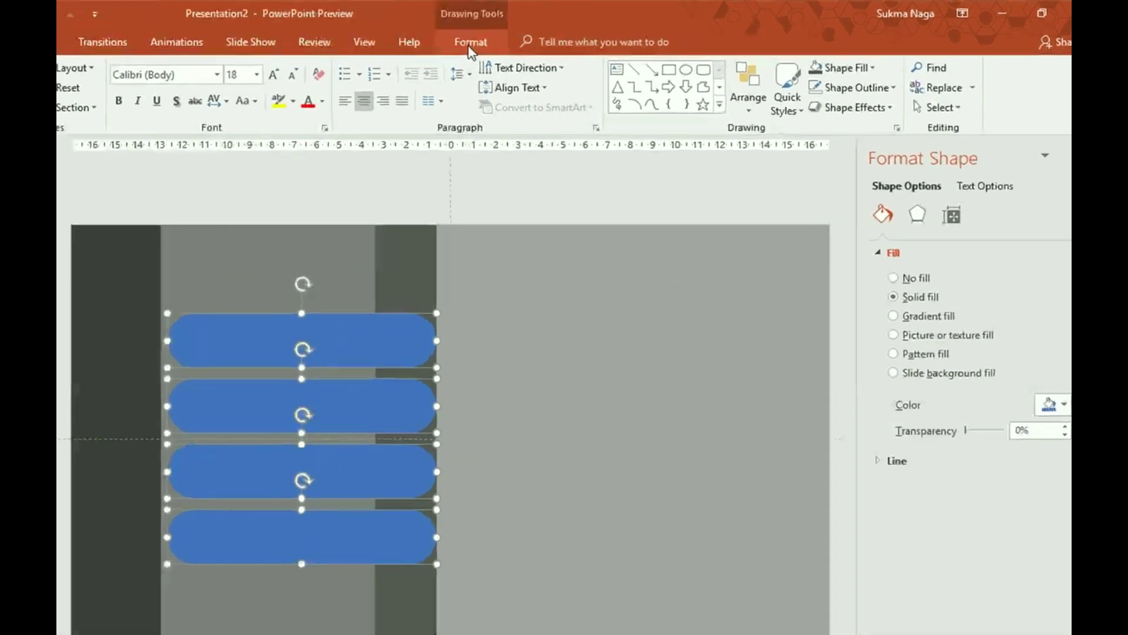
left_click(555, 34)
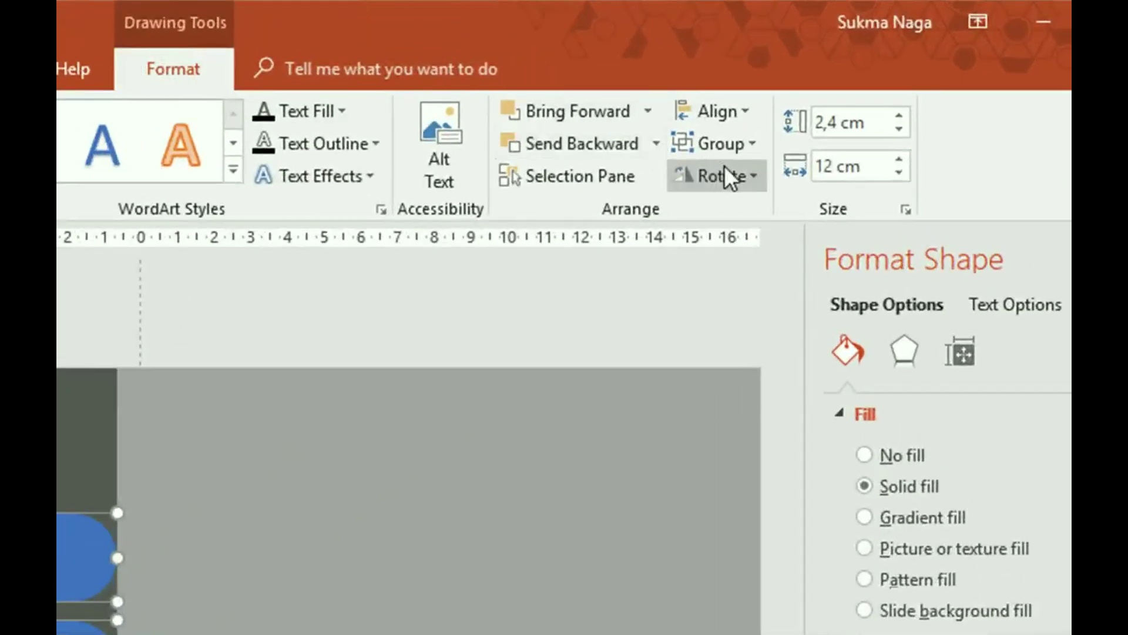
left_click(747, 114)
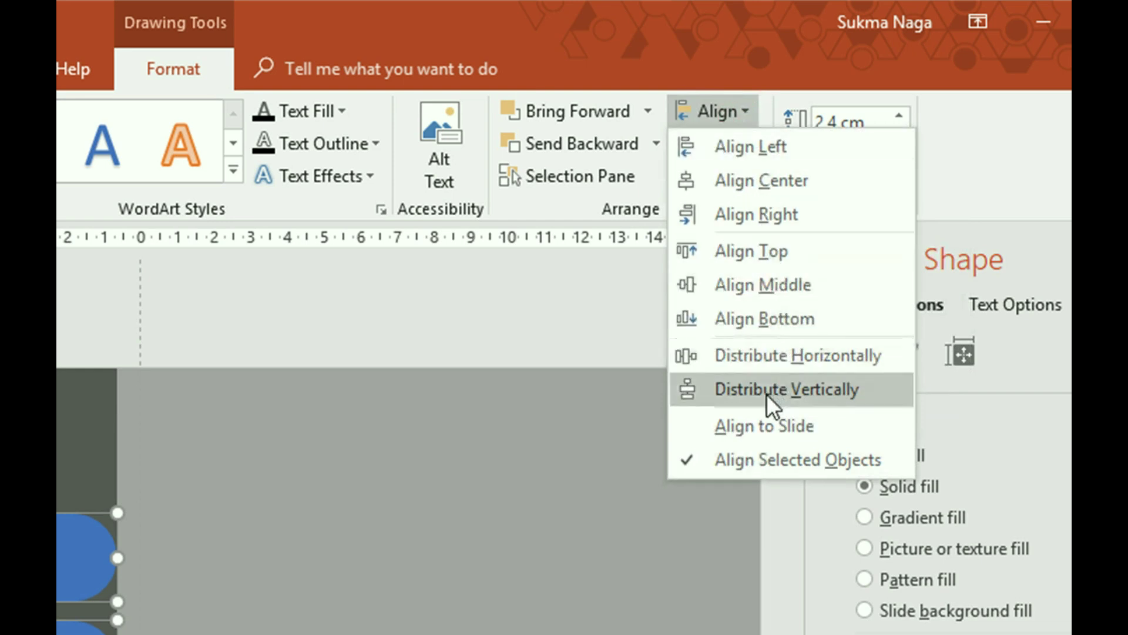
left_click(801, 389)
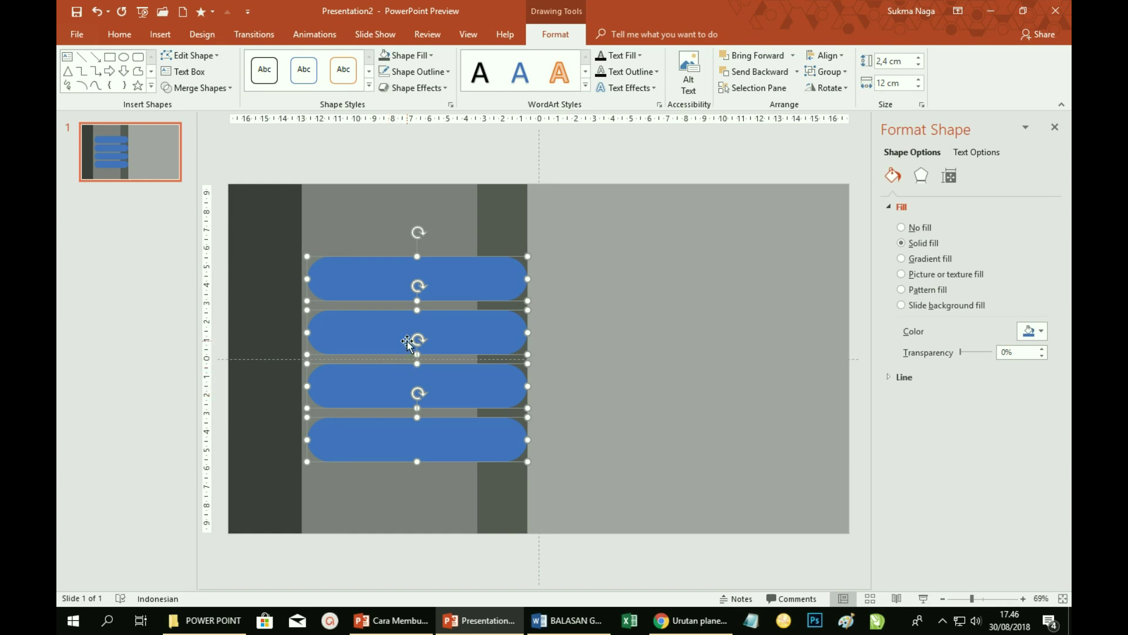
left_click(828, 55)
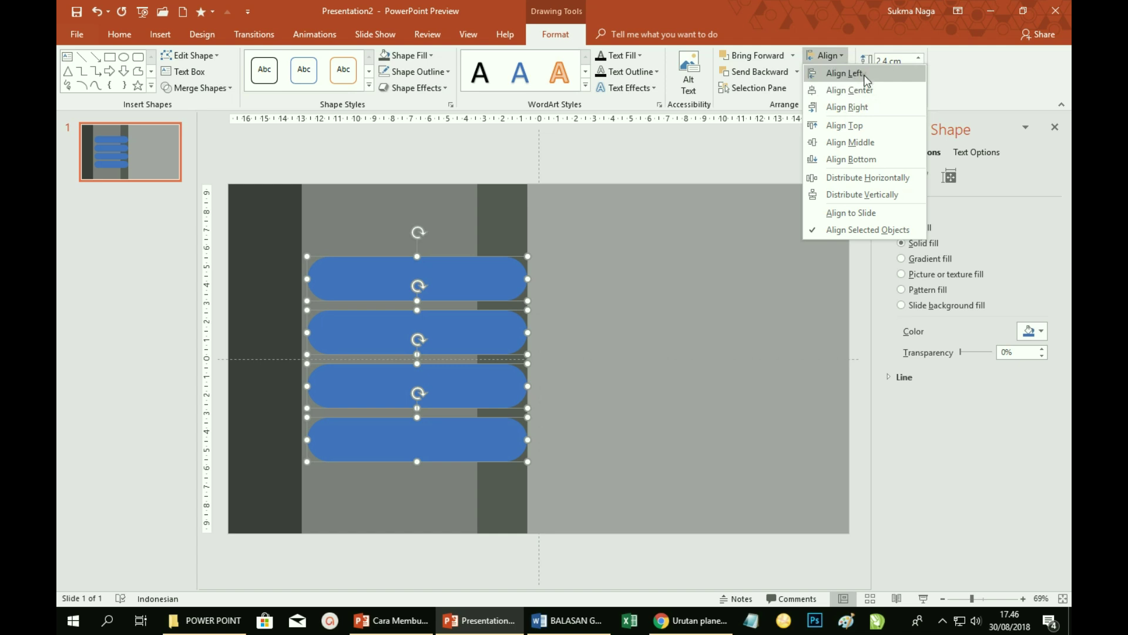
left_click(864, 75)
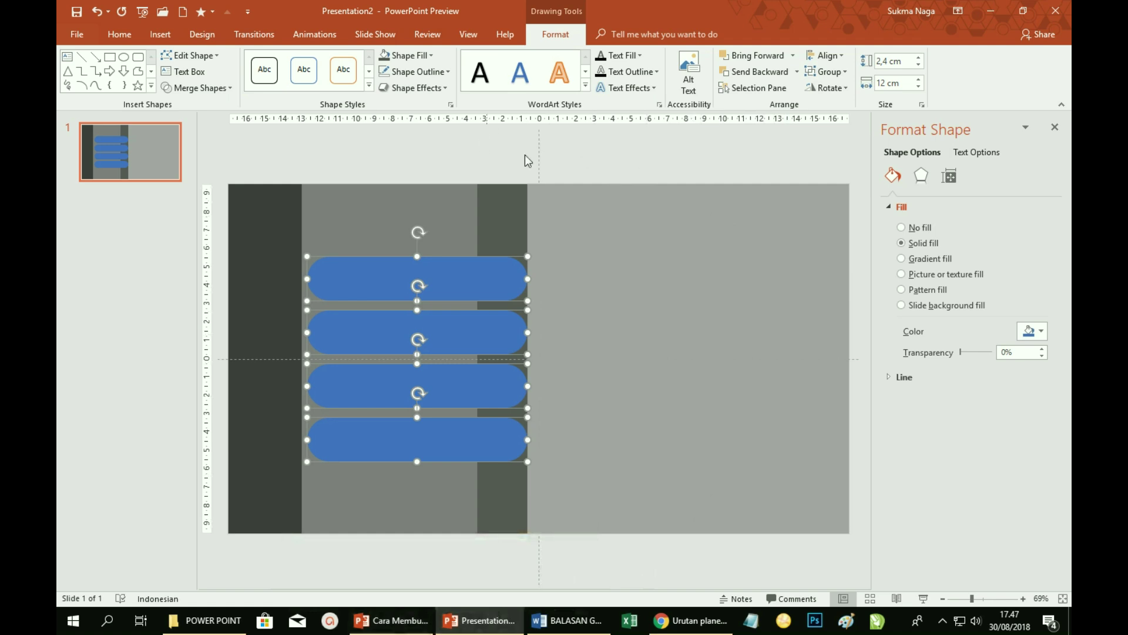
- Copy the colour-wheel picture from the planets example deck and paste it into Presentation2
left_click(392, 622)
scroll(729, 170, "up", 2)
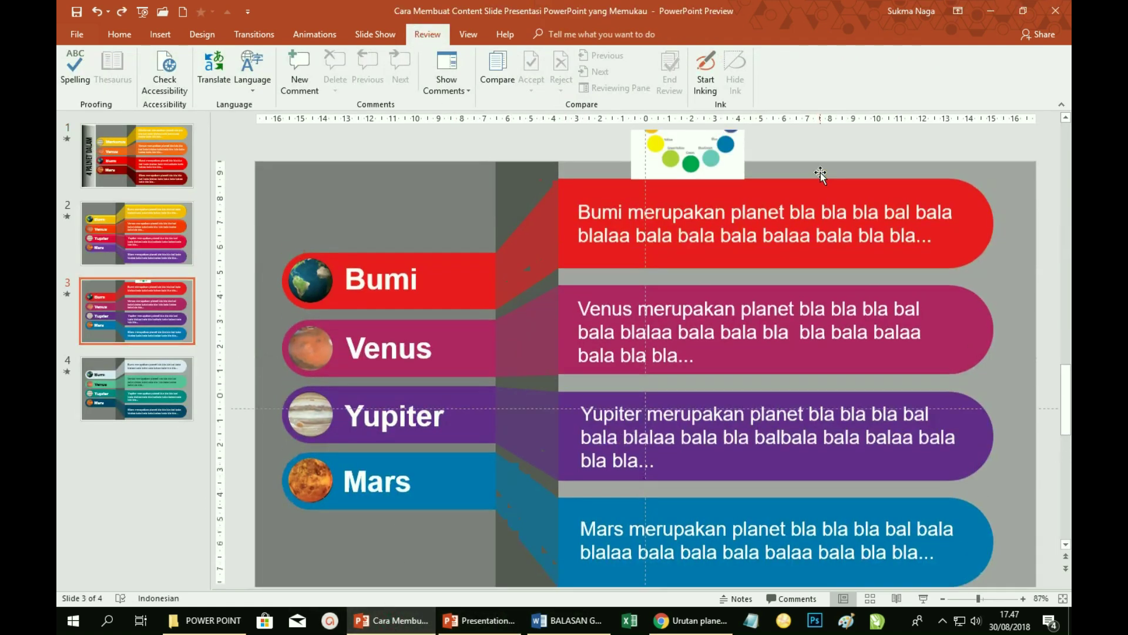
left_click(728, 170)
left_click(119, 34)
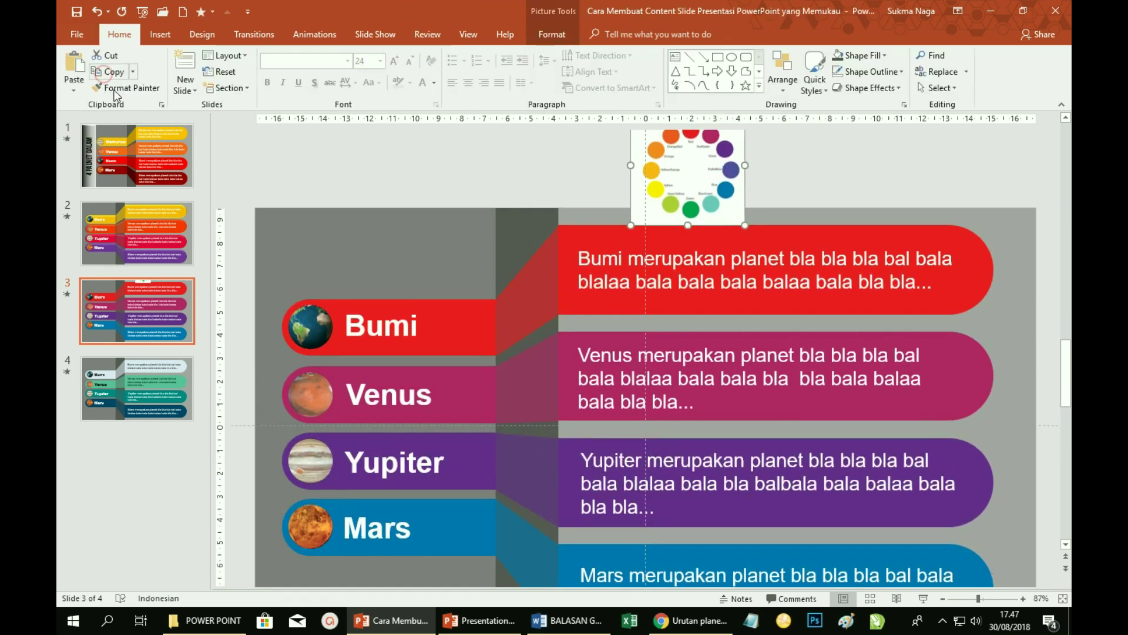
left_click(487, 622)
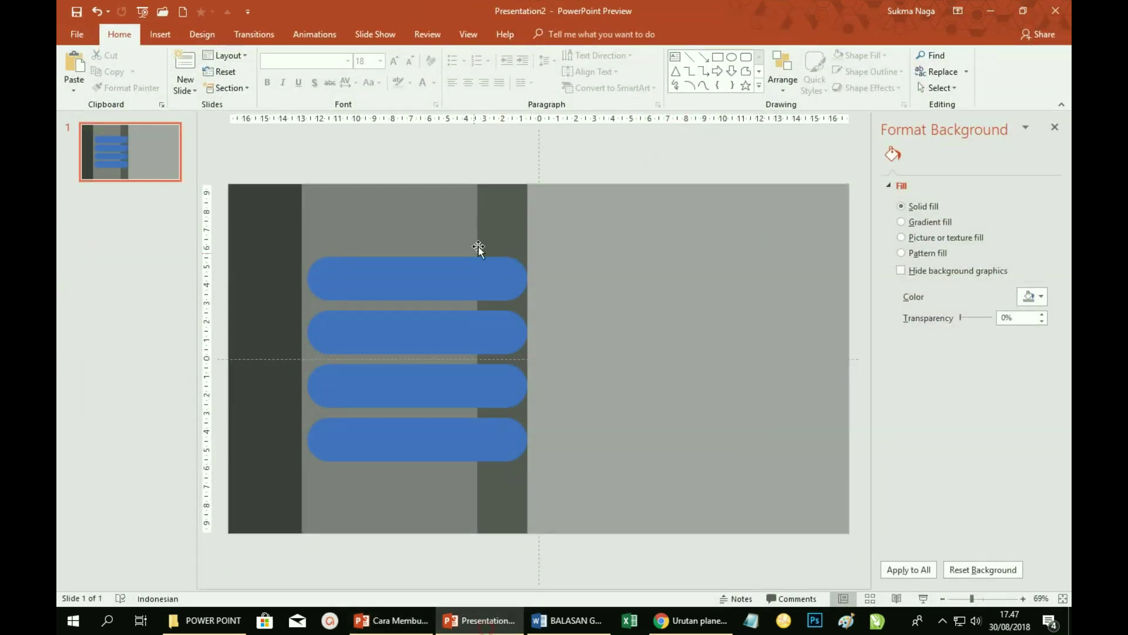
left_click(67, 63)
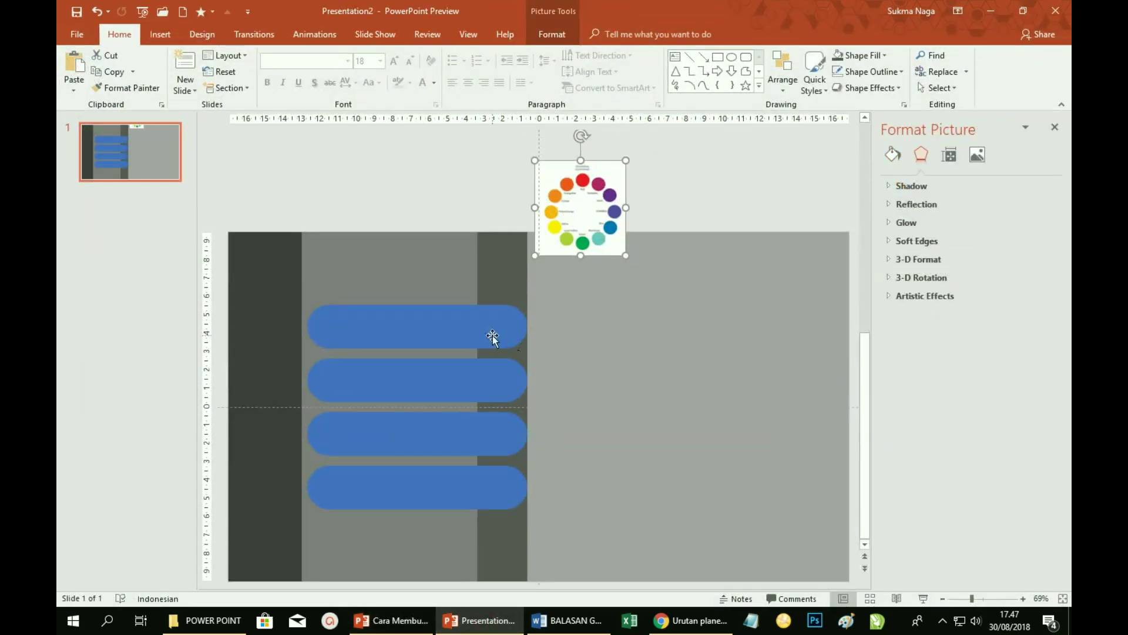
left_click(416, 334)
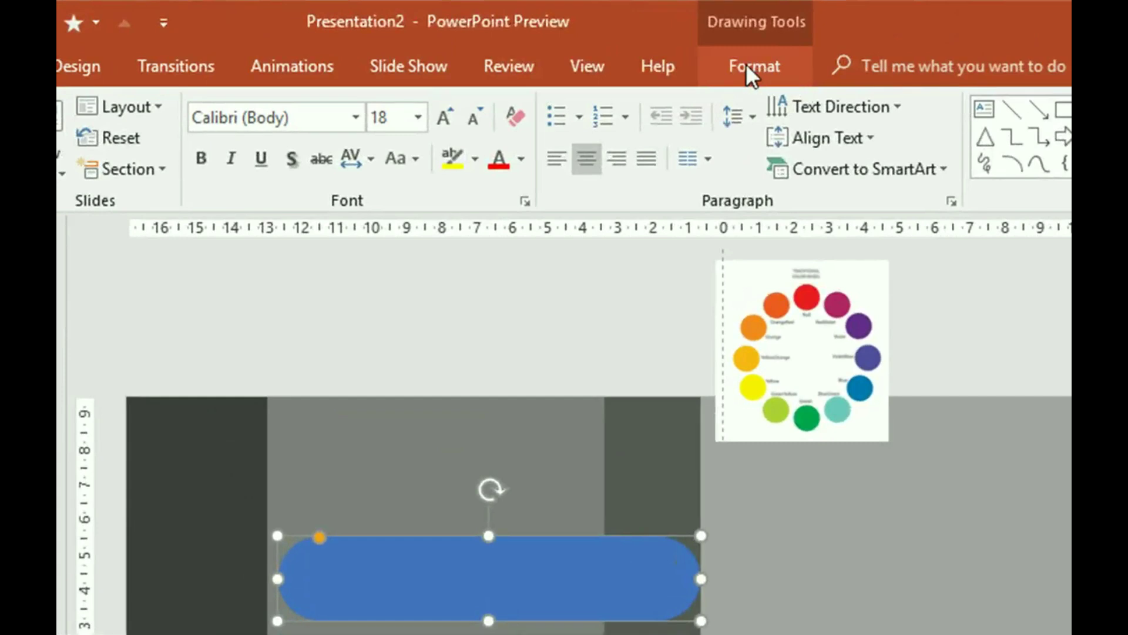
- Eyedrop orange from the colour wheel for the top bar and red for the second bar
left_click(747, 65)
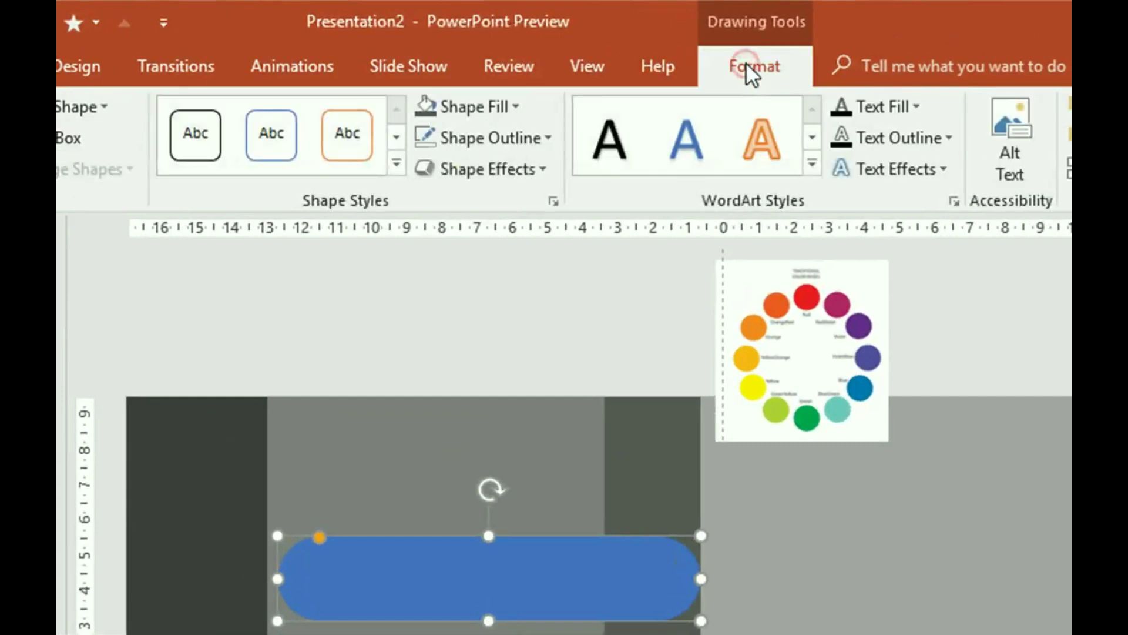
left_click(520, 106)
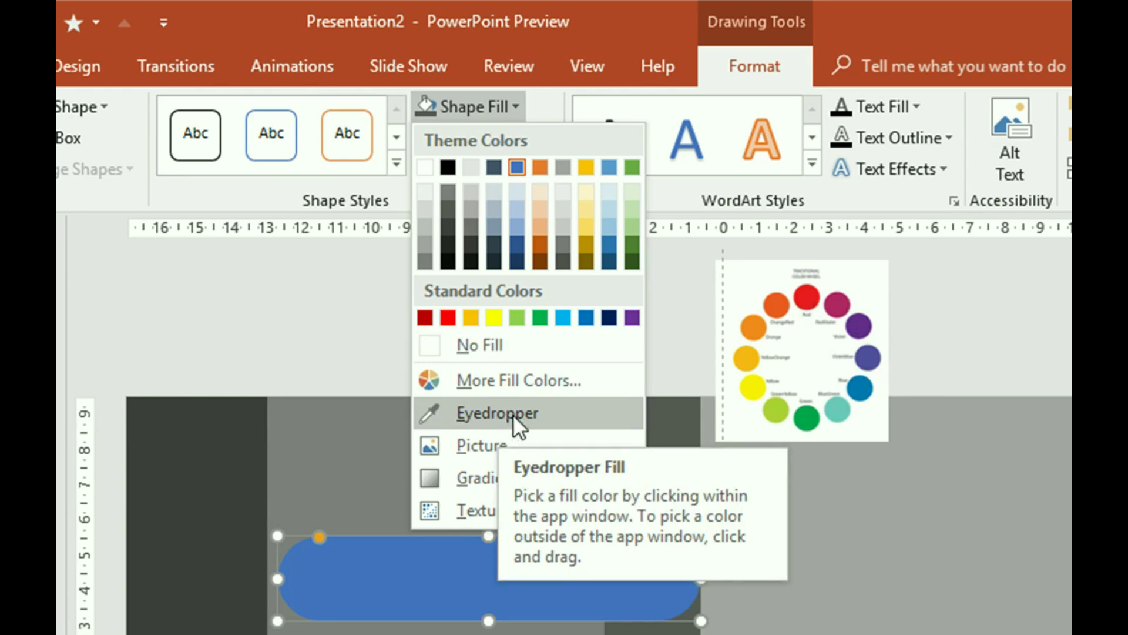
left_click(499, 413)
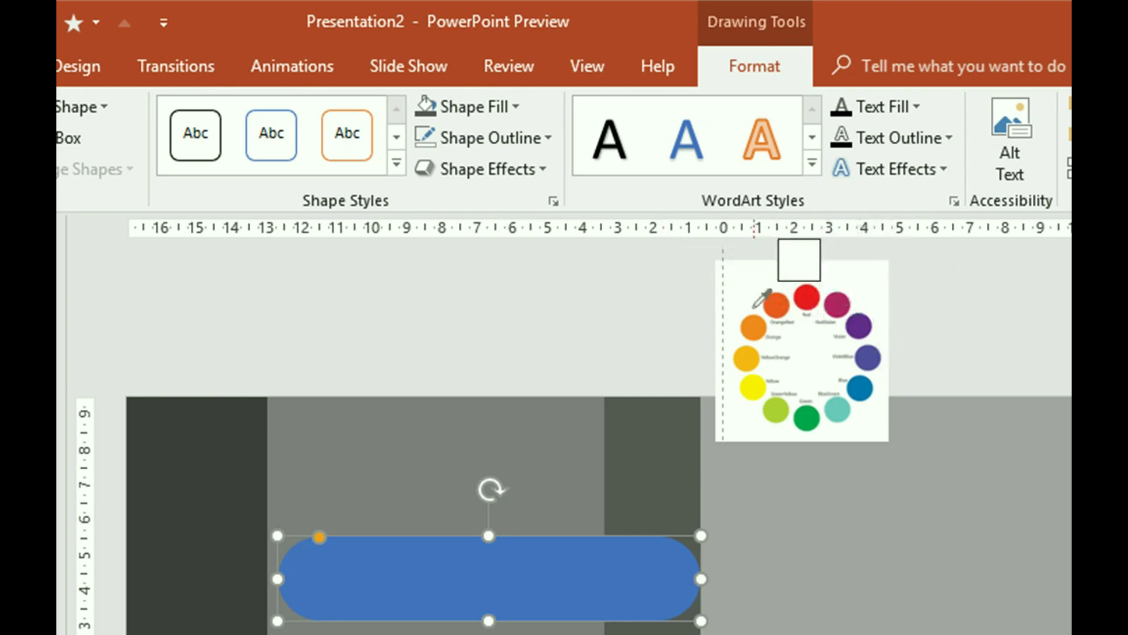
mouse_move(776, 305)
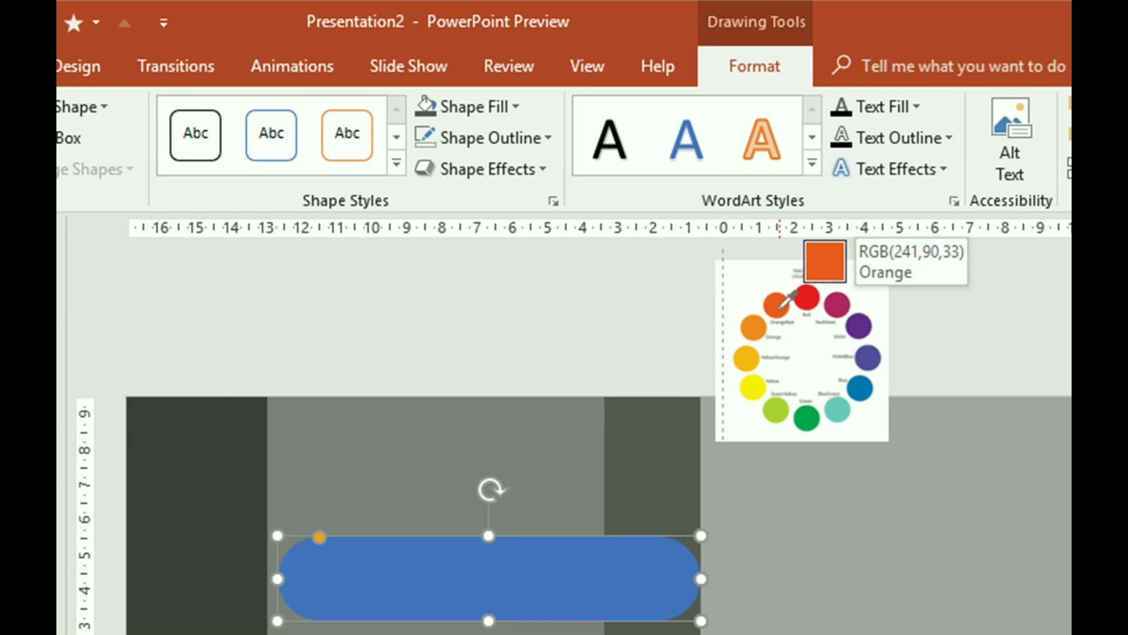
left_click(779, 307)
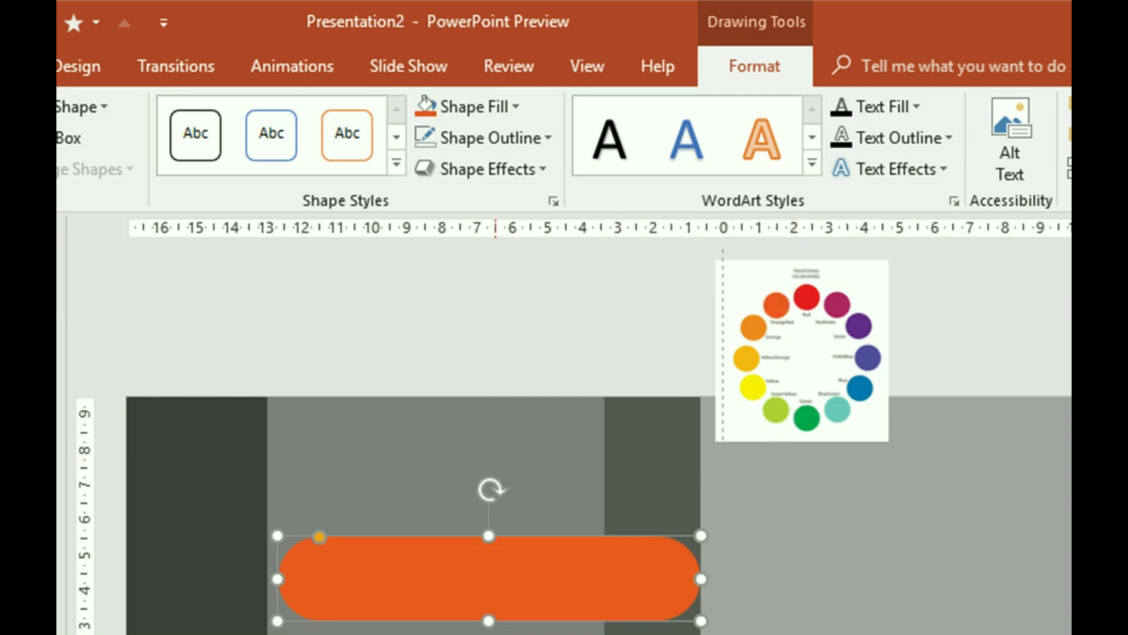
left_click(442, 451)
left_click(428, 38)
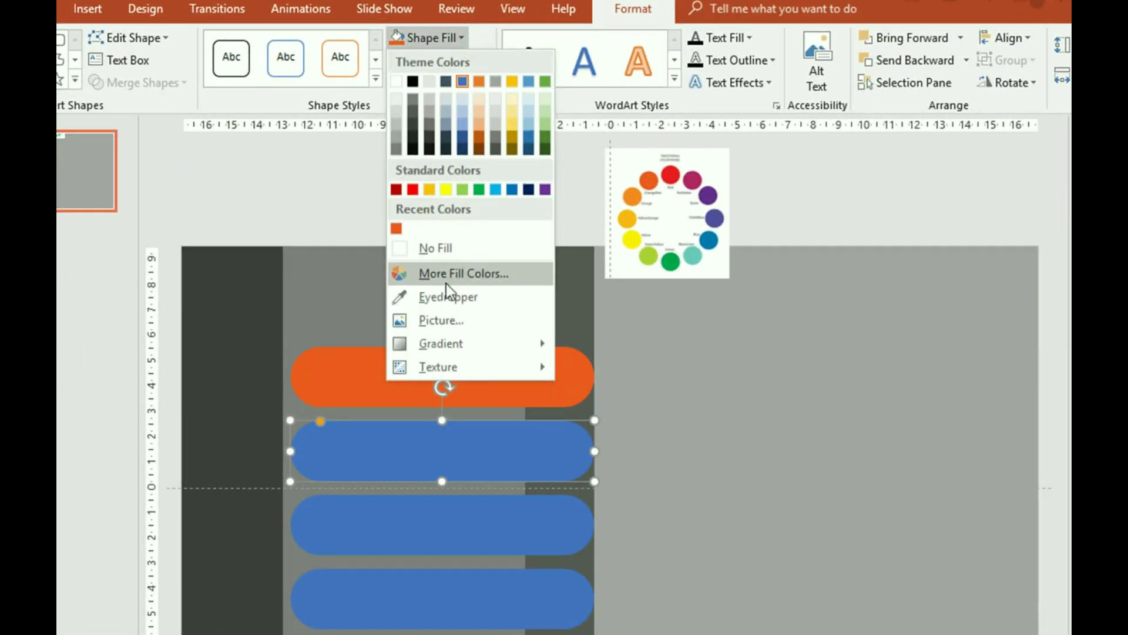
left_click(446, 296)
left_click(670, 175)
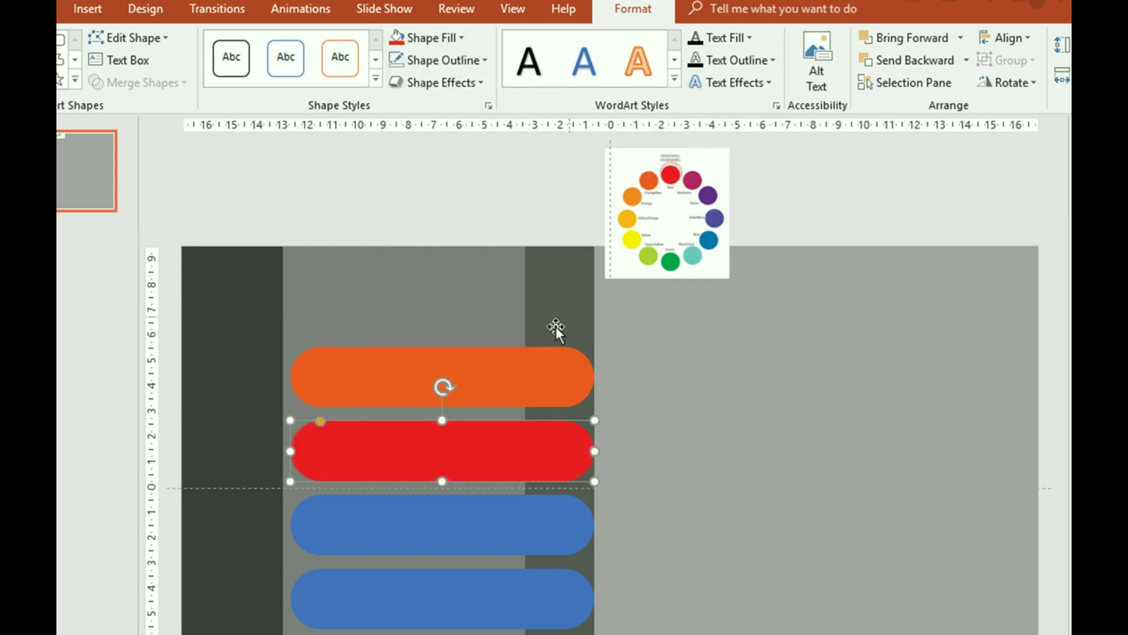
- Eyedrop magenta for the third bar and dark purple for the bottom bar from the colour wheel
left_click(442, 525)
left_click(428, 38)
left_click(447, 297)
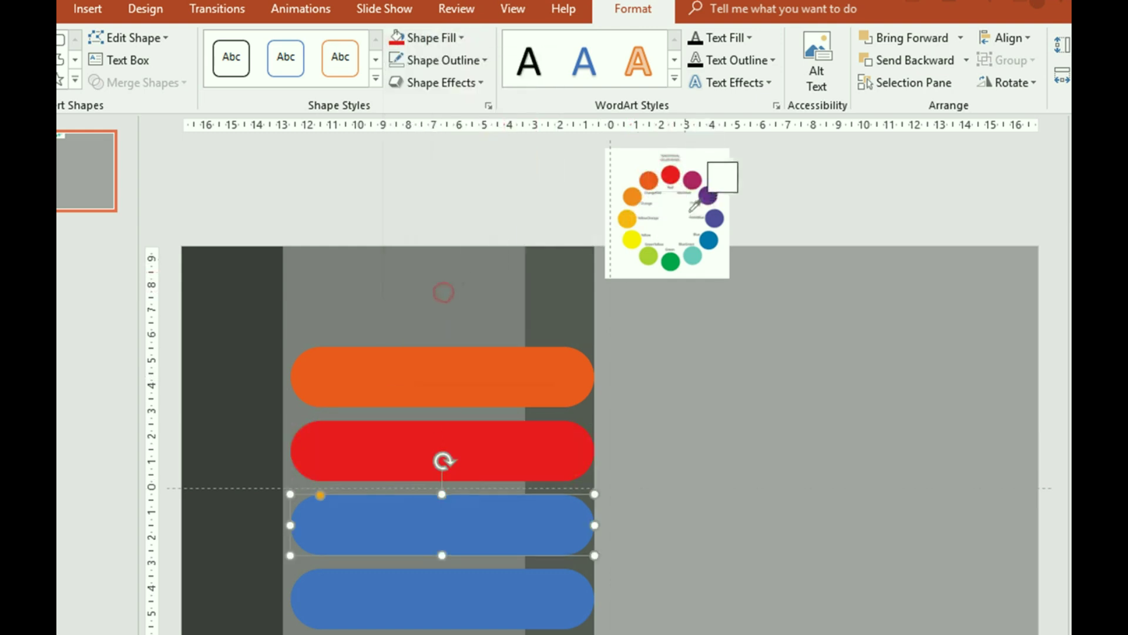
left_click(692, 179)
left_click(442, 599)
left_click(463, 39)
left_click(447, 297)
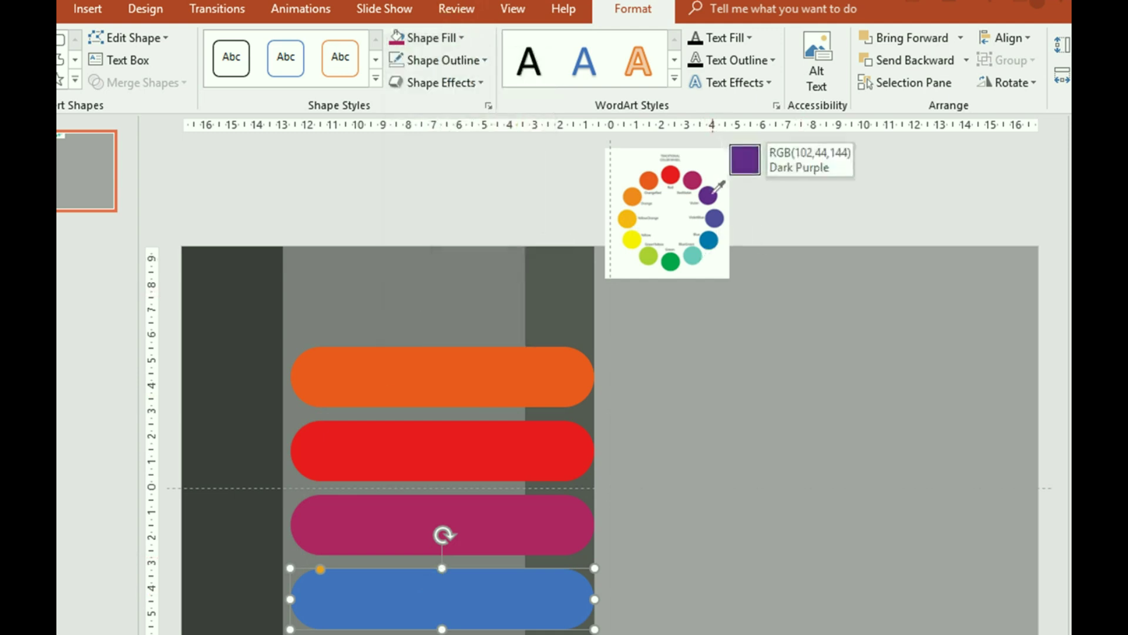
left_click(714, 191)
left_click(698, 460)
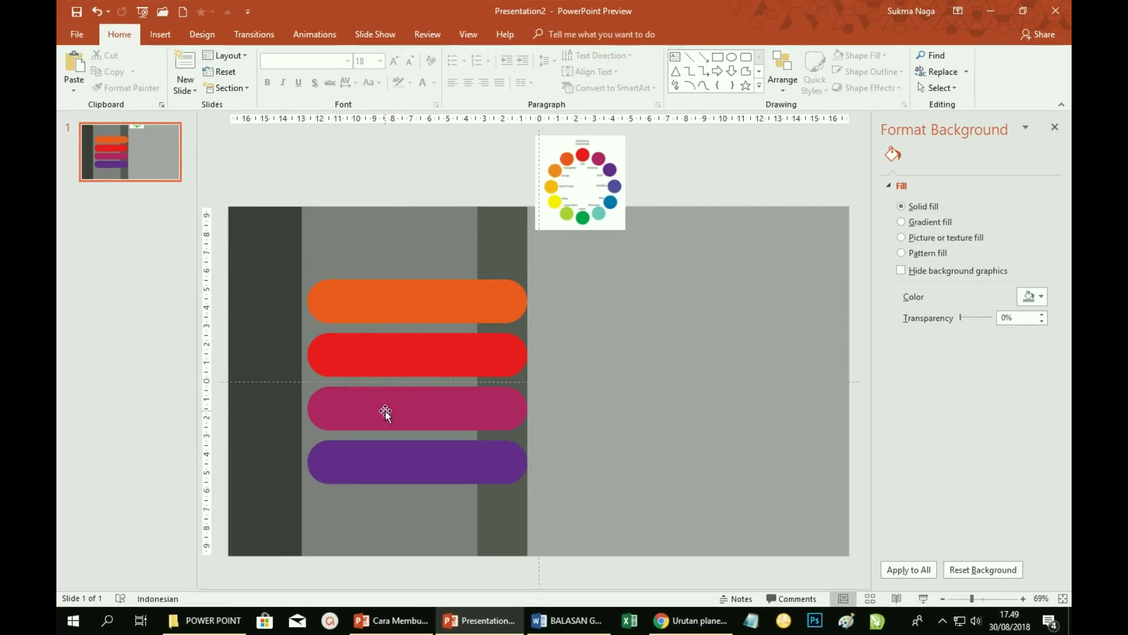
- Select the orange, red, magenta and purple bars and Ctrl-drag a duplicate set to their right
left_click(420, 314)
left_click(419, 358, "shift")
left_click(416, 406, "shift")
left_click(423, 456, "shift")
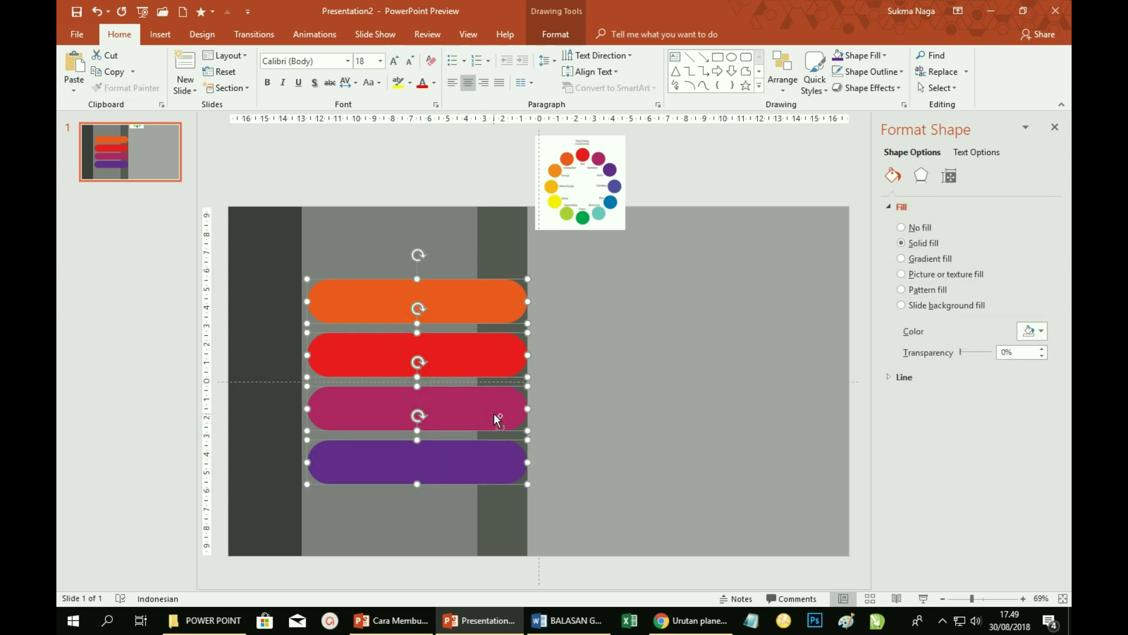
left_click_drag(493, 414, 714, 413)
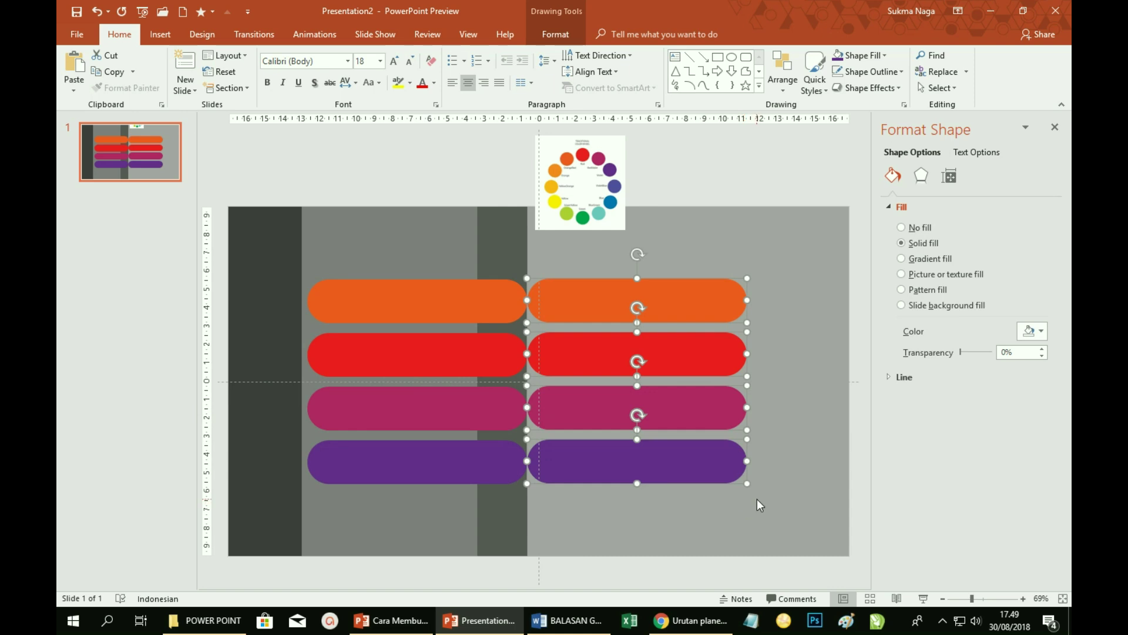
left_click(555, 34)
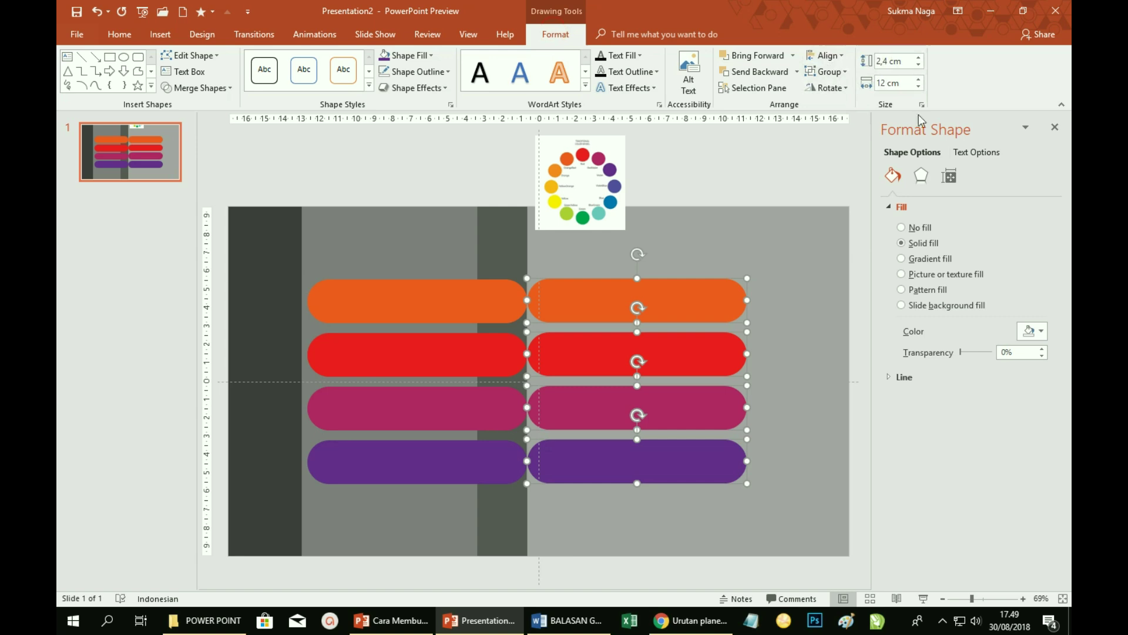
- Resize the copied bars to 3,8 cm high and 18,6 cm wide
left_click(918, 58)
left_click(919, 58)
left_click(919, 58)
left_click(919, 58)
left_click(918, 58)
left_click(918, 58)
left_click(919, 58)
left_click(918, 58)
left_click(919, 58)
left_click(918, 58)
left_click(919, 58)
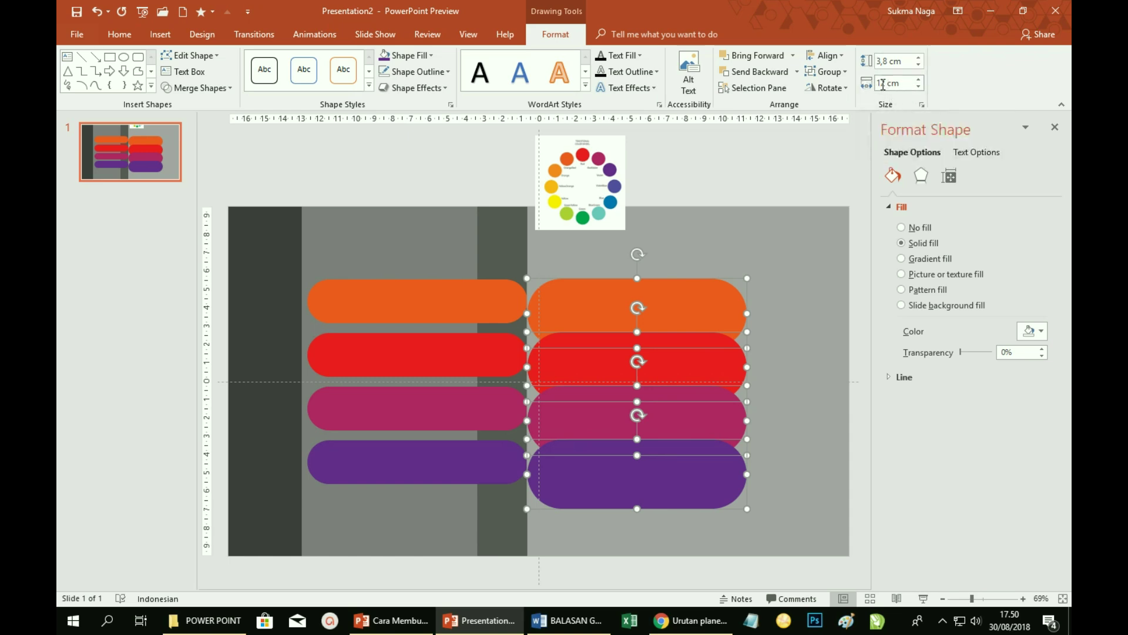
left_click_drag(889, 87, 916, 88)
type("18,6")
key("Return")
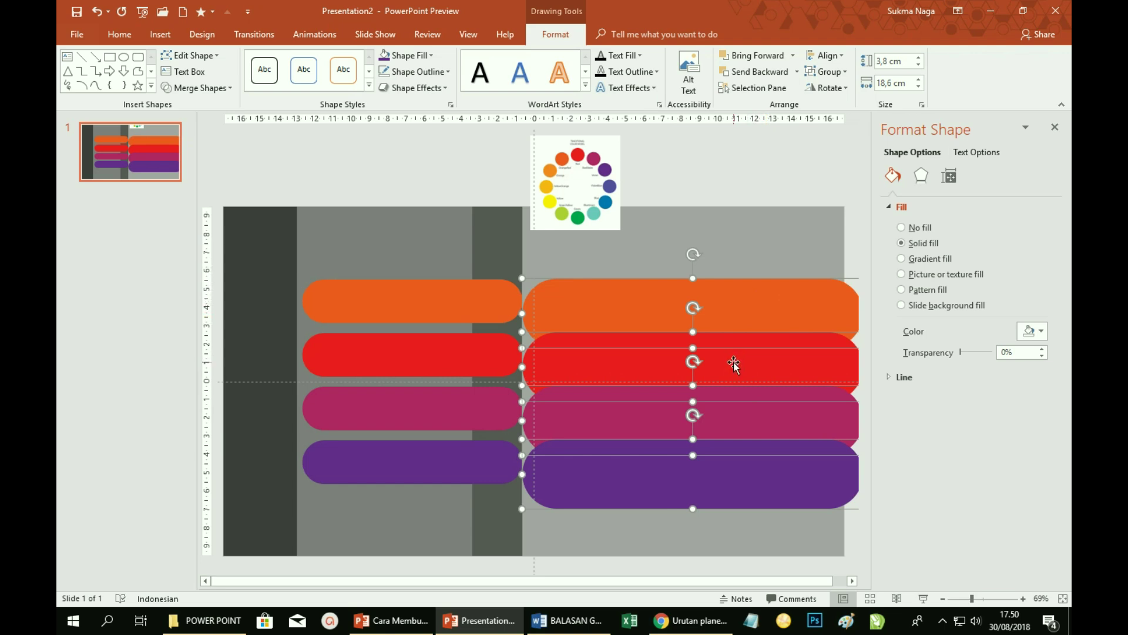
- Nudge the copied bars left, then drag the right orange bar higher up the slide
key("Left")
key("Left")
key("Left")
key("Left")
key("Left")
key("Left")
key("Left")
key("Left")
key("Left")
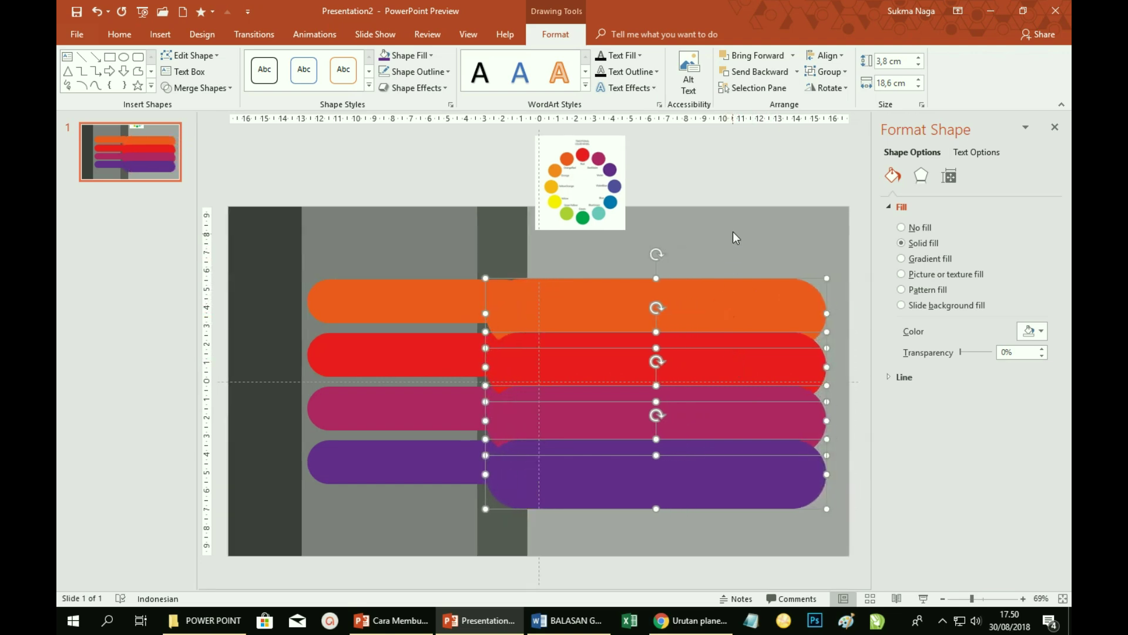
left_click(734, 233)
left_click_drag(696, 302, 696, 249)
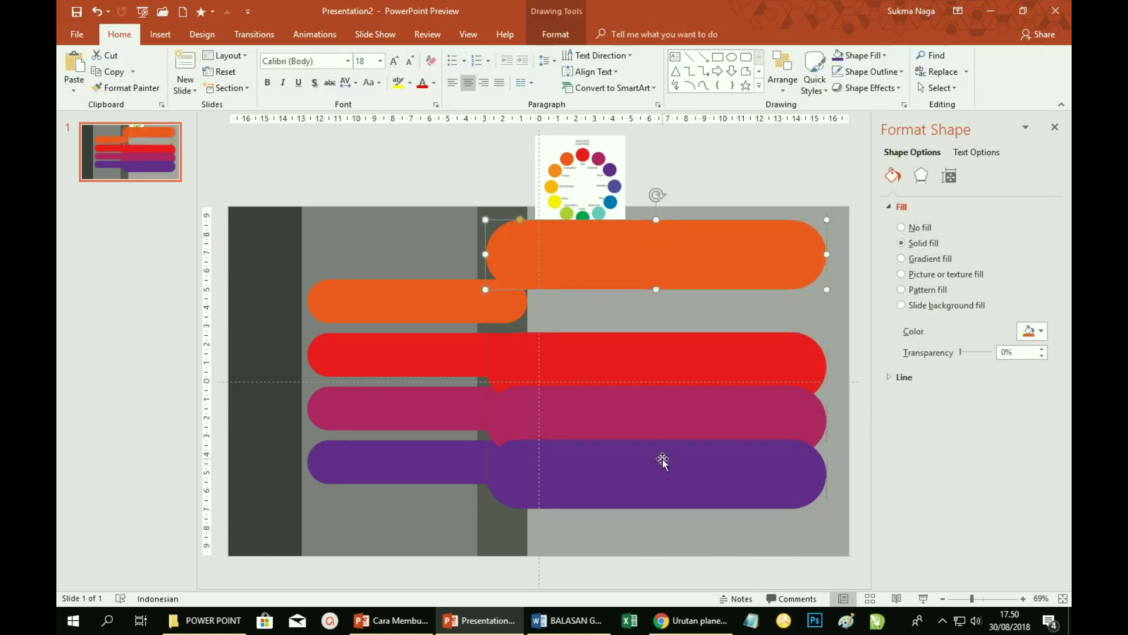
- Move the right red bar up and the purple bar down, then select all four large bars
left_click_drag(663, 370, 663, 345)
left_click_drag(658, 465, 660, 499)
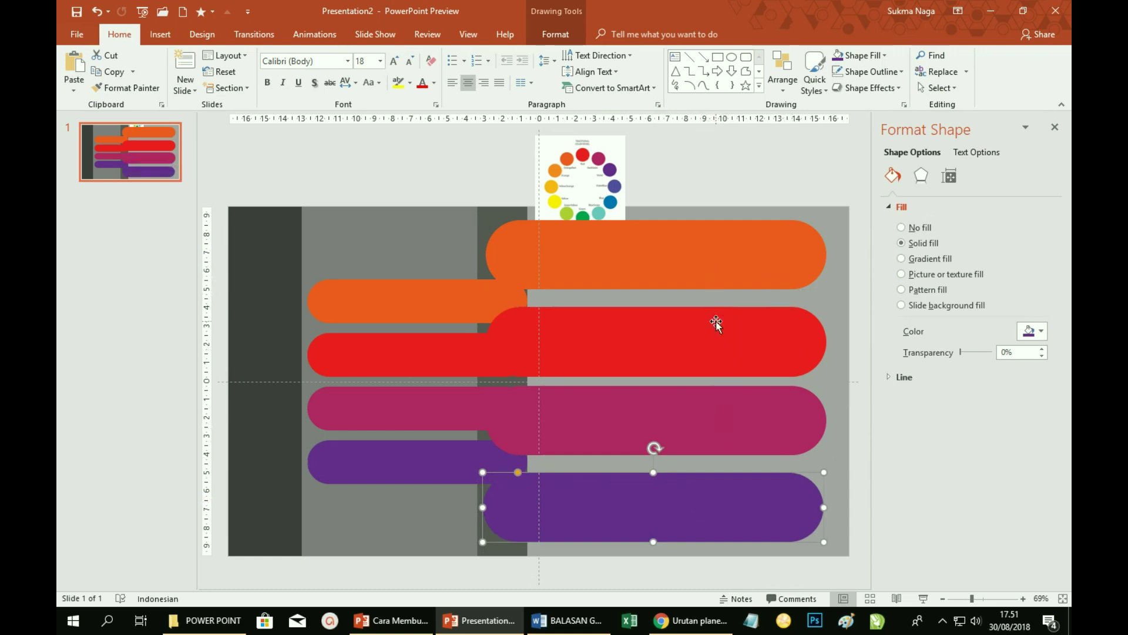
left_click(713, 426, "shift")
left_click(703, 341, "shift")
left_click(706, 262, "shift")
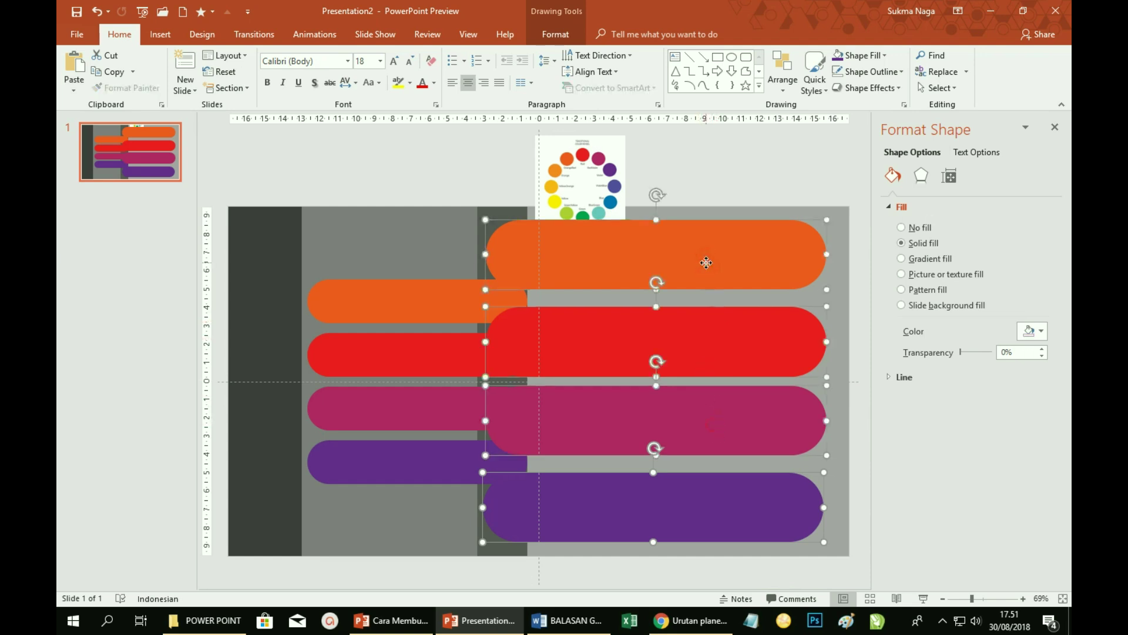
- Distribute the four bars vertically and align their left edges
left_click(555, 34)
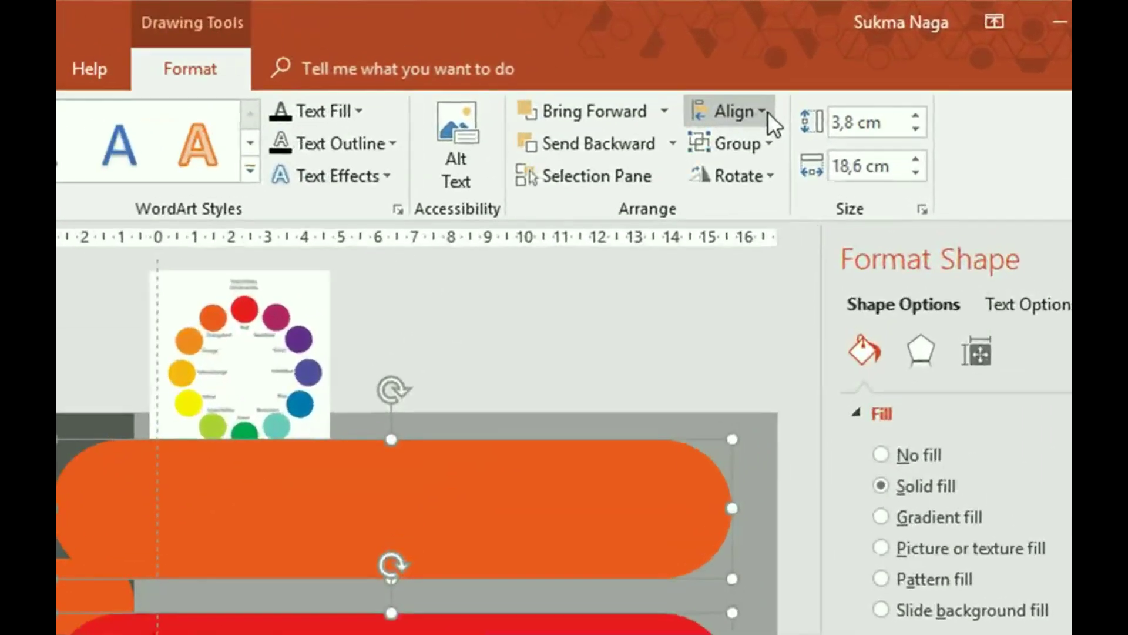
left_click(843, 56)
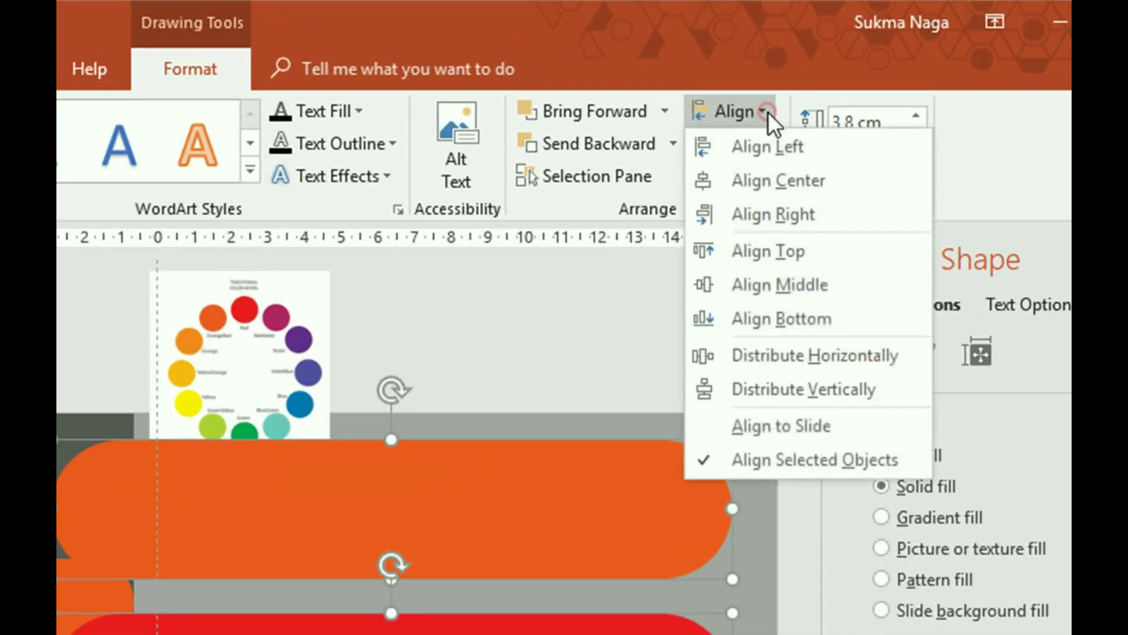
left_click(820, 388)
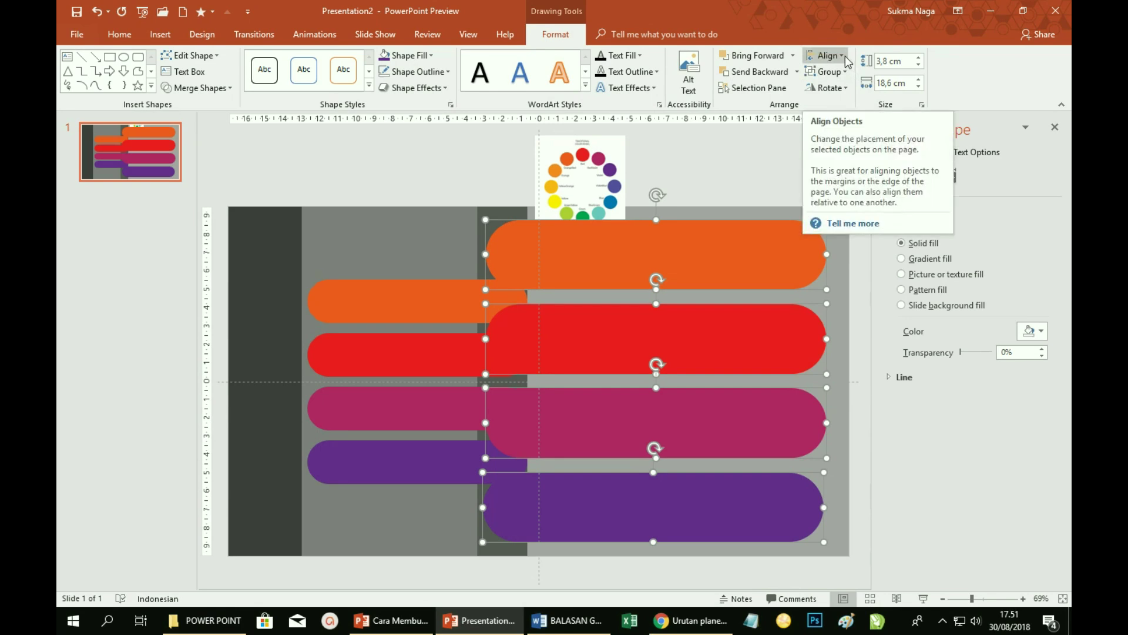
left_click(847, 61)
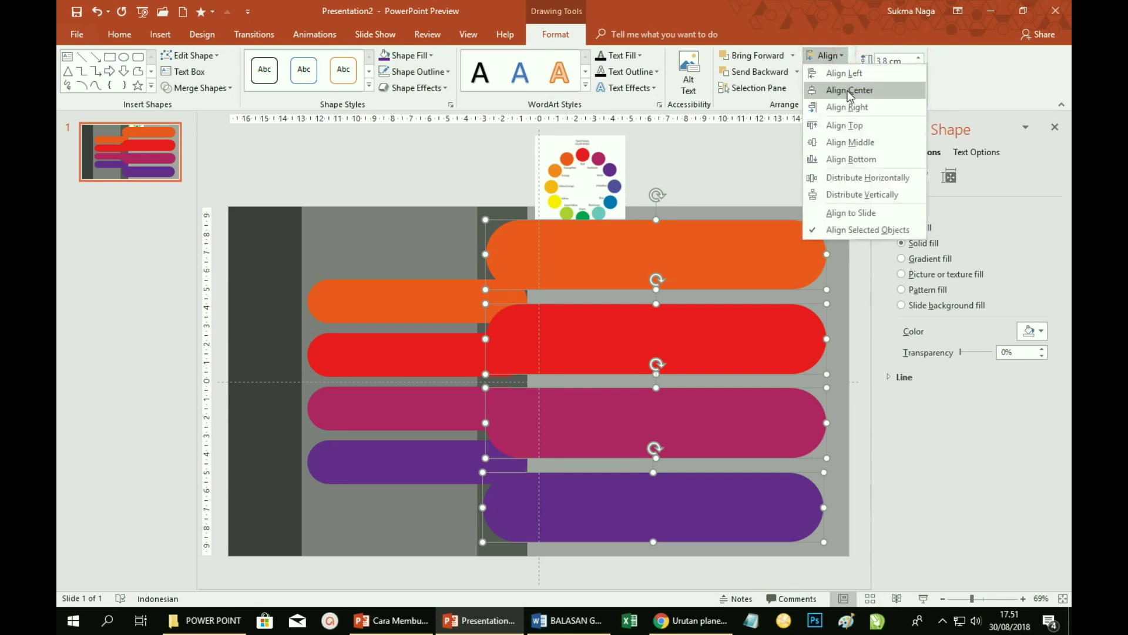
left_click(848, 77)
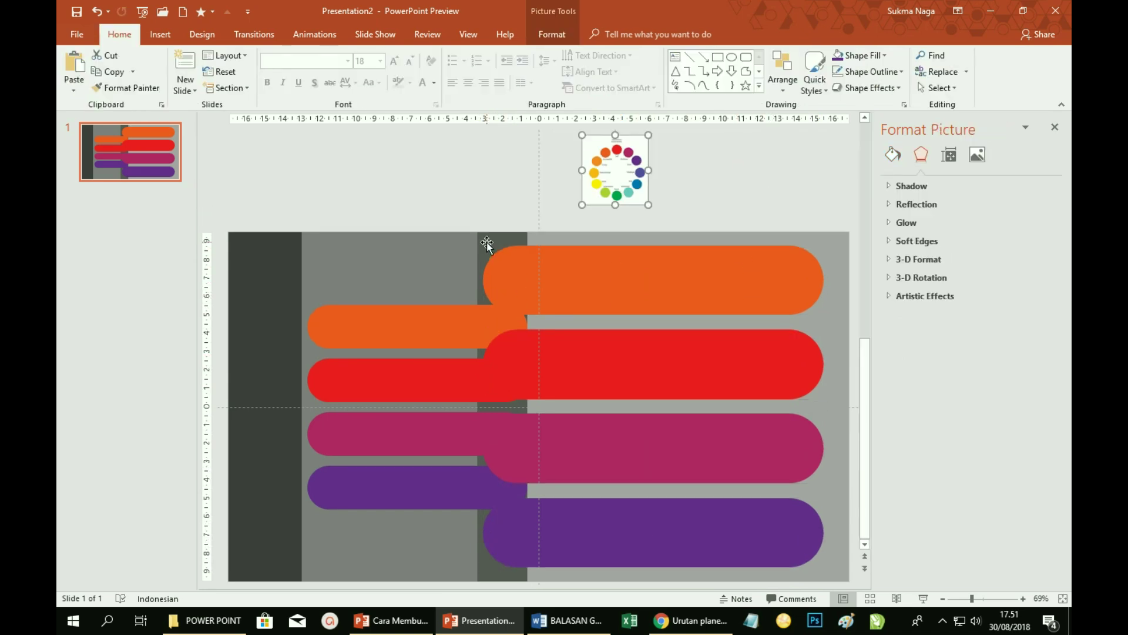
- Bring the dark vertical strip to the front, in front of every coloured bar
left_click(486, 243)
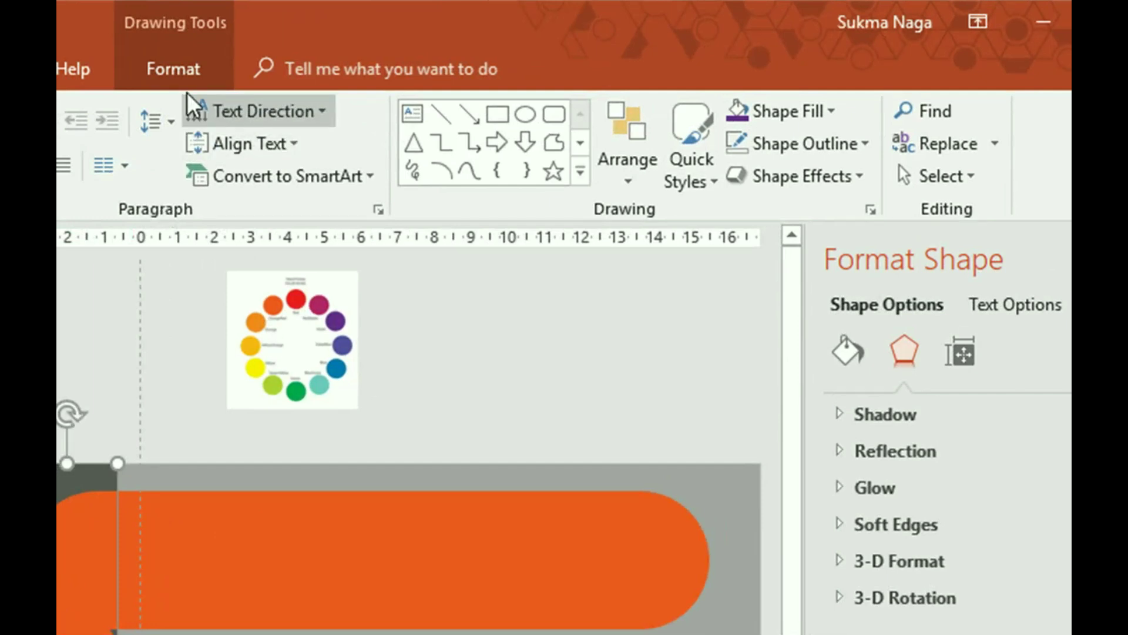
left_click(182, 67)
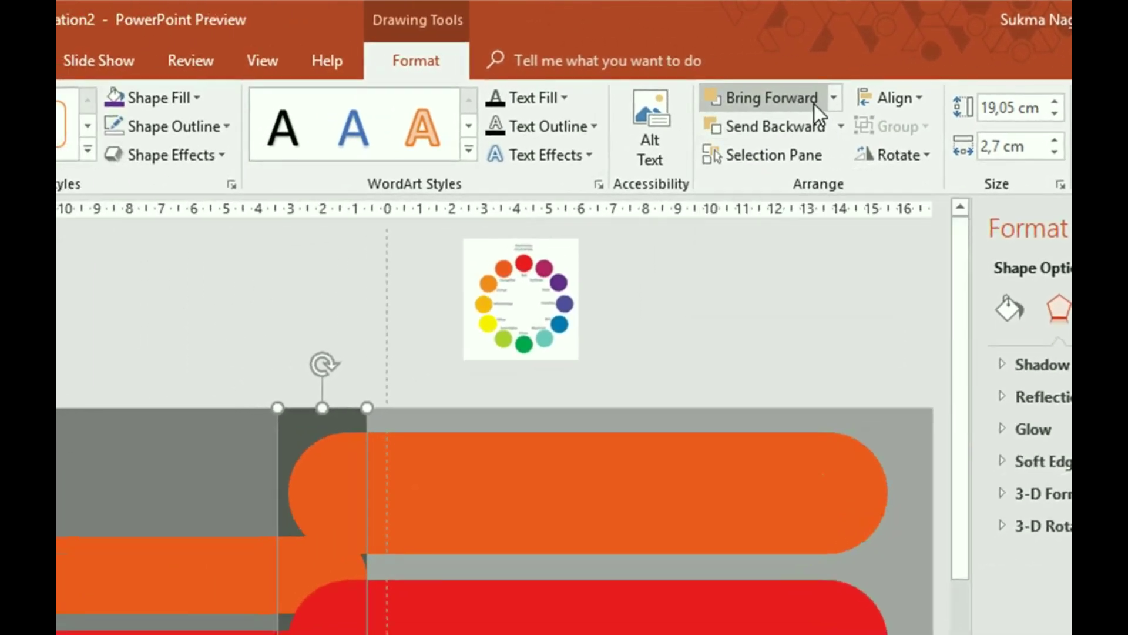
left_click(792, 99)
left_click(834, 96)
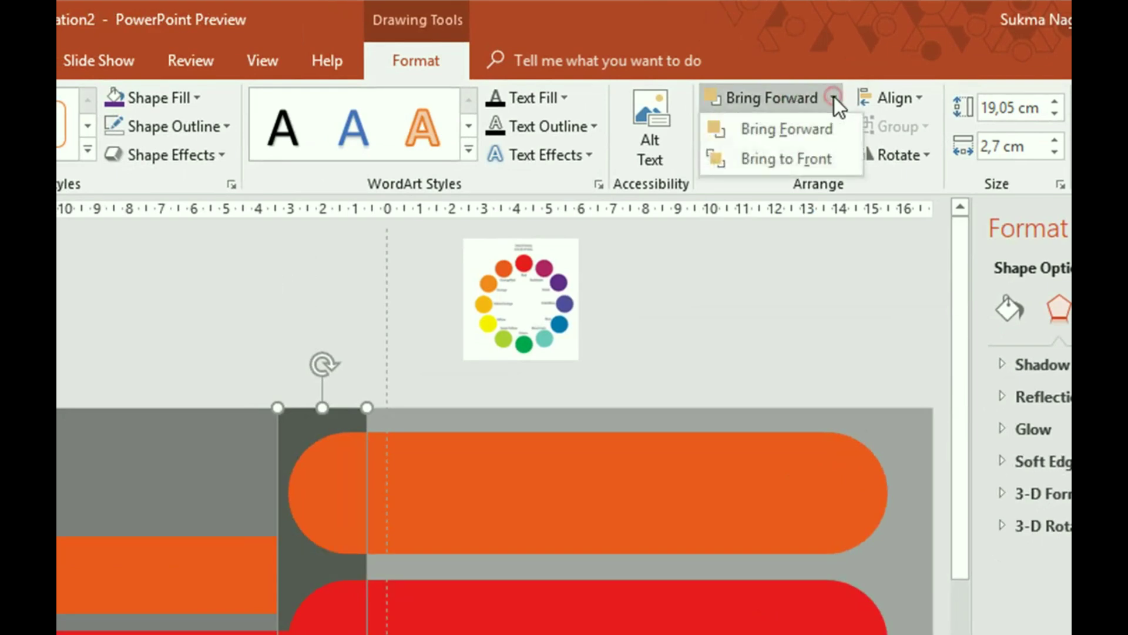
left_click(800, 159)
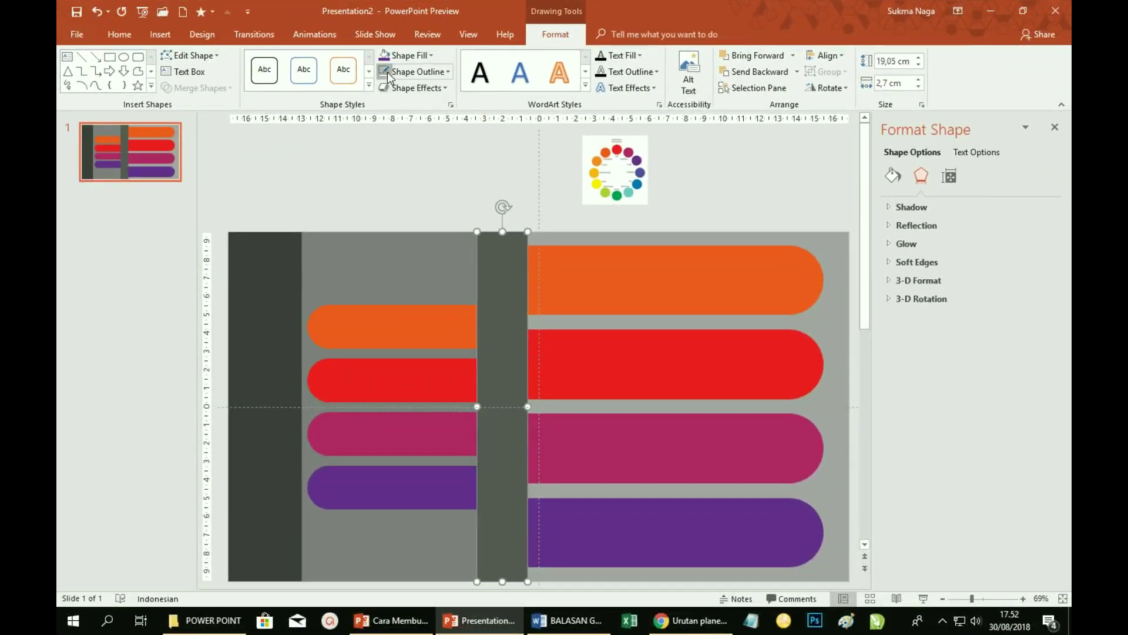
- Select the orange bar pair and the colour-wheel picture, then zoom the view in
left_click(854, 292)
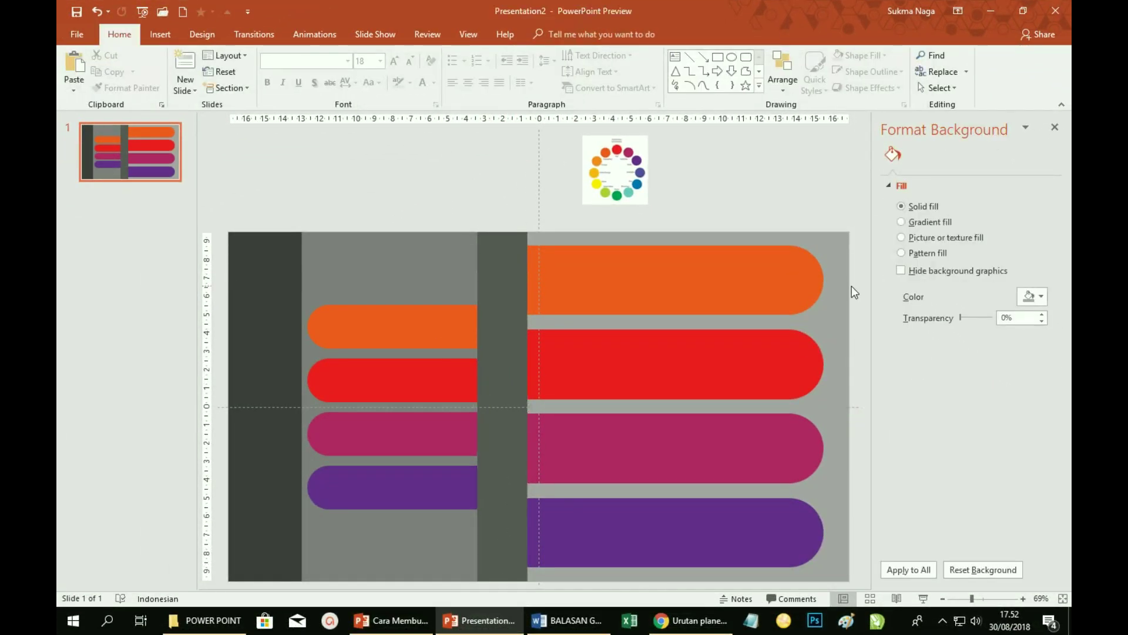
left_click(393, 340)
left_click(705, 280, "shift")
left_click(615, 170, "shift")
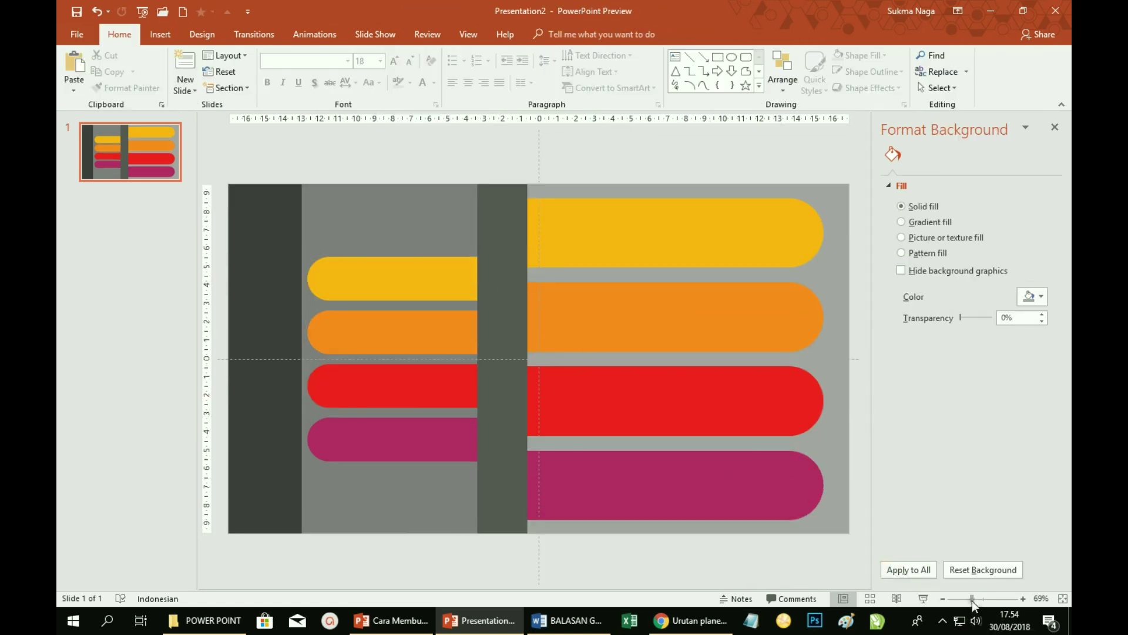
left_click_drag(972, 601, 984, 599)
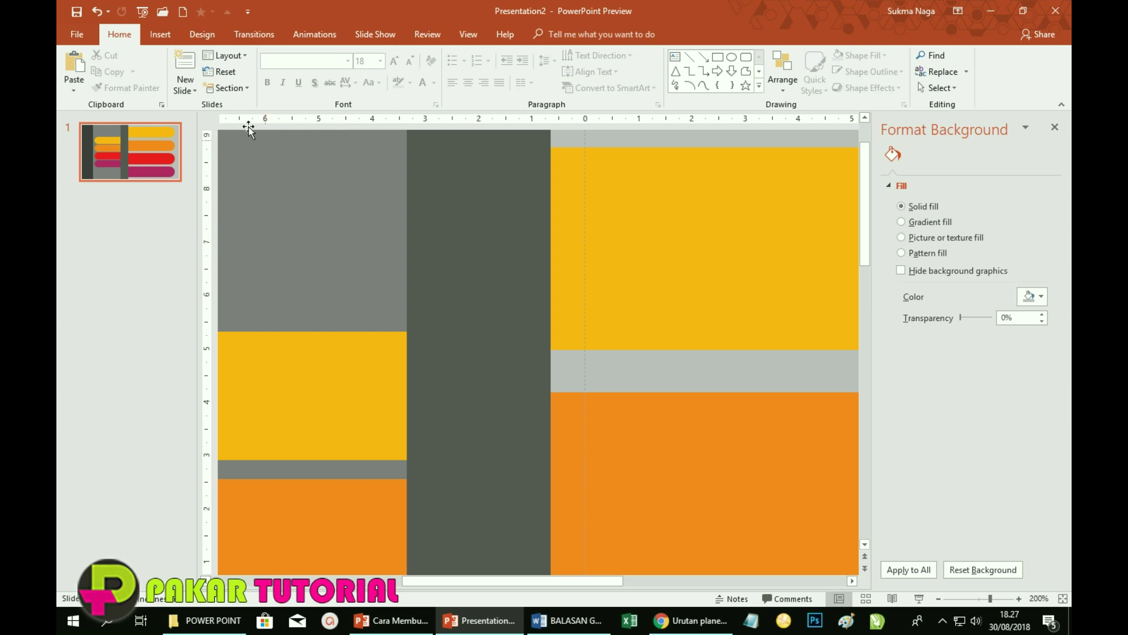
- Draw a 2,4 × 2,7 cm rectangle over the dark strip beside the yellow bar, with no outline
left_click(160, 35)
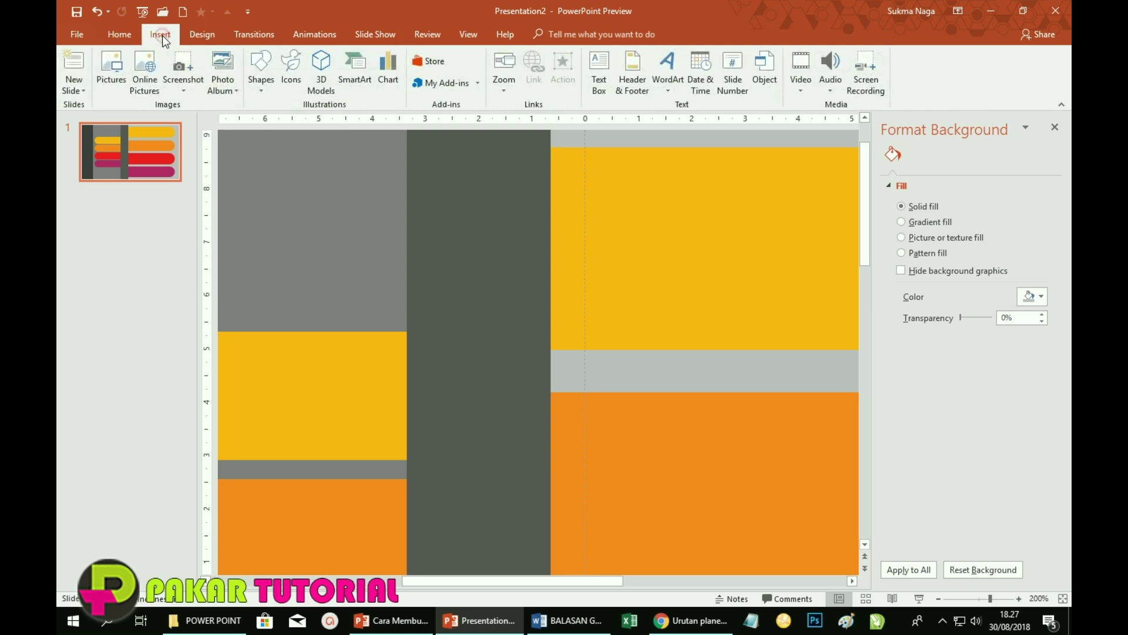
left_click(259, 97)
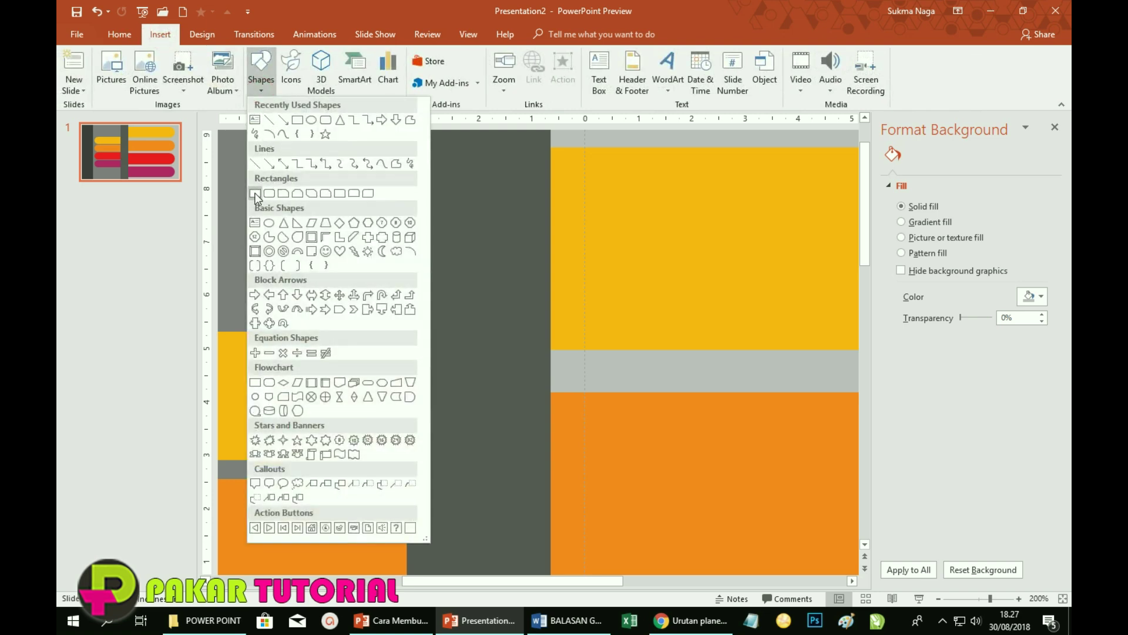
left_click(255, 194)
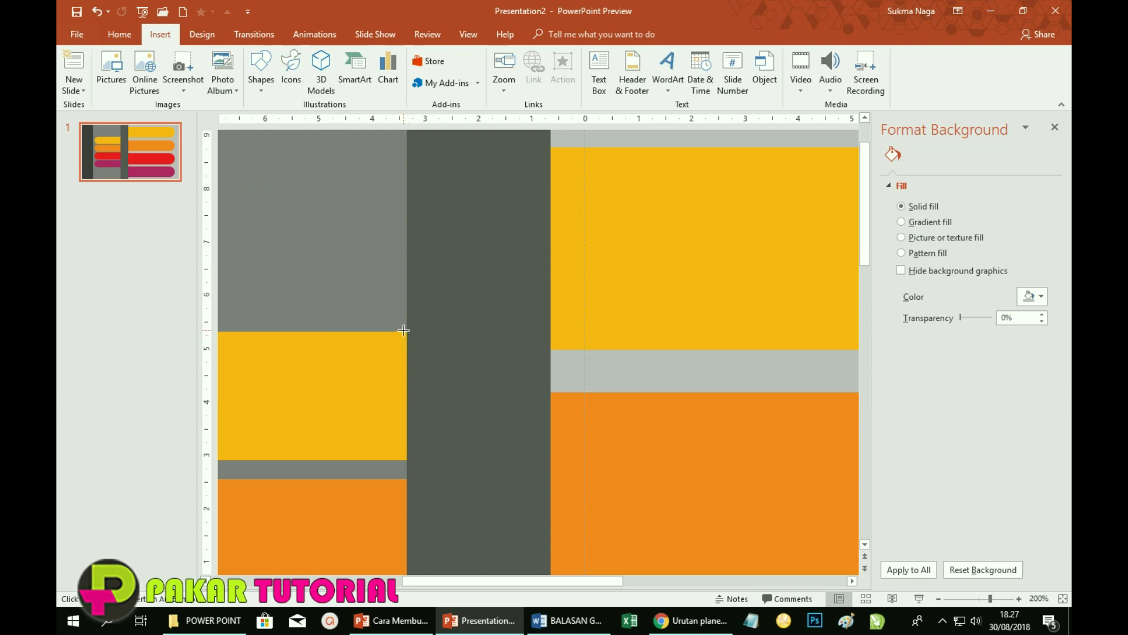
mouse_move(407, 332)
left_mouse_down()
mouse_move(511, 453)
mouse_move(550, 462)
left_mouse_up()
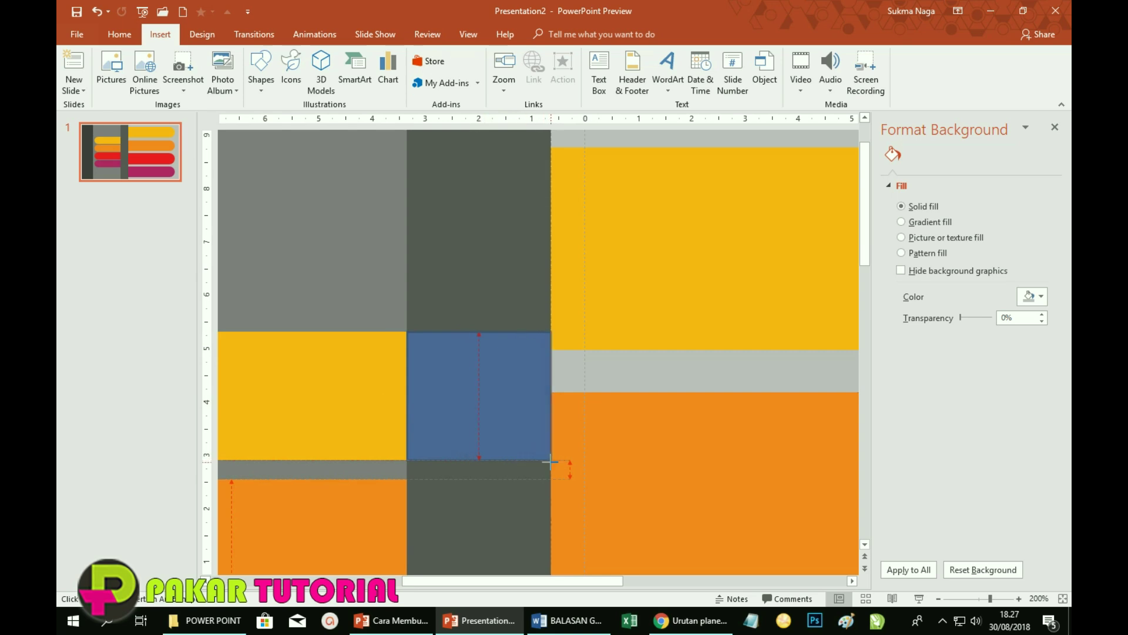
left_click_drag(550, 462, 551, 461)
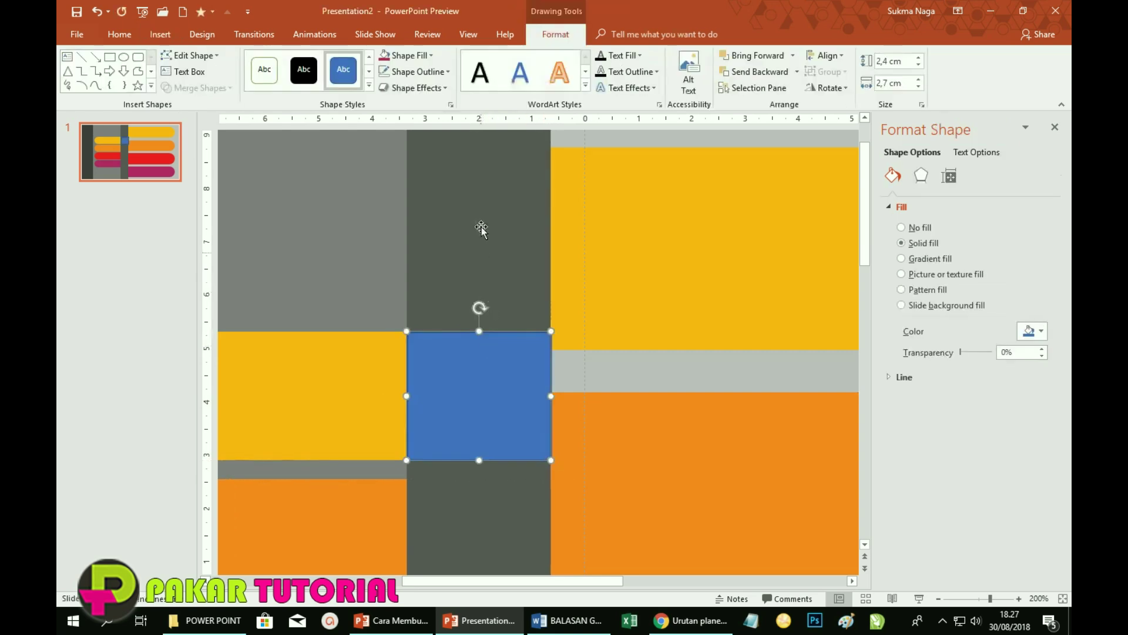
left_click(402, 74)
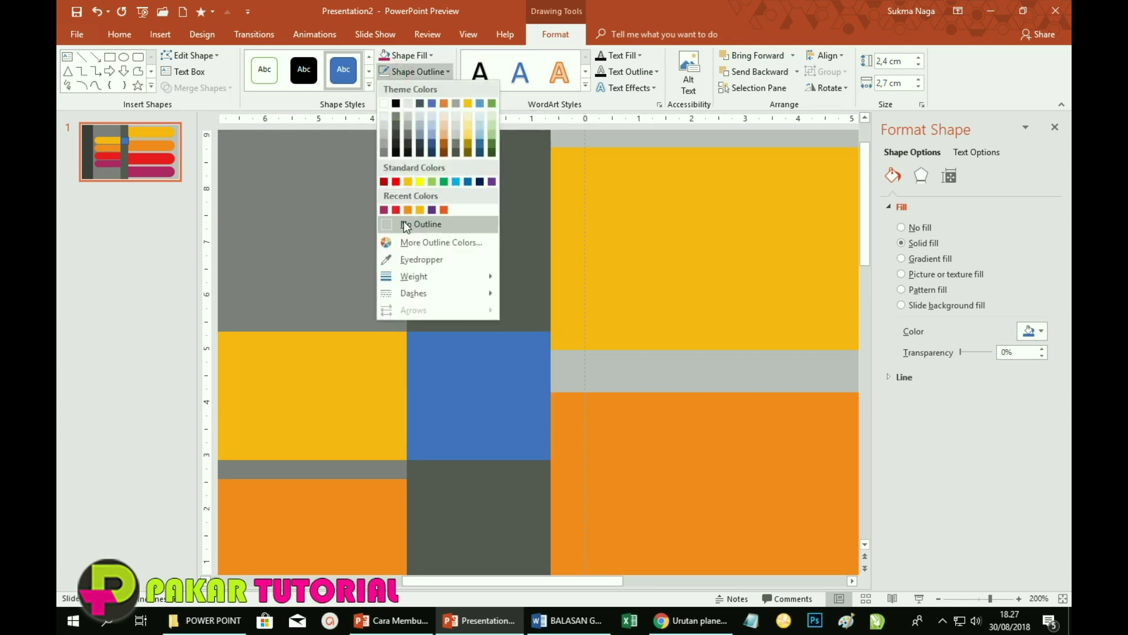
left_click(406, 225)
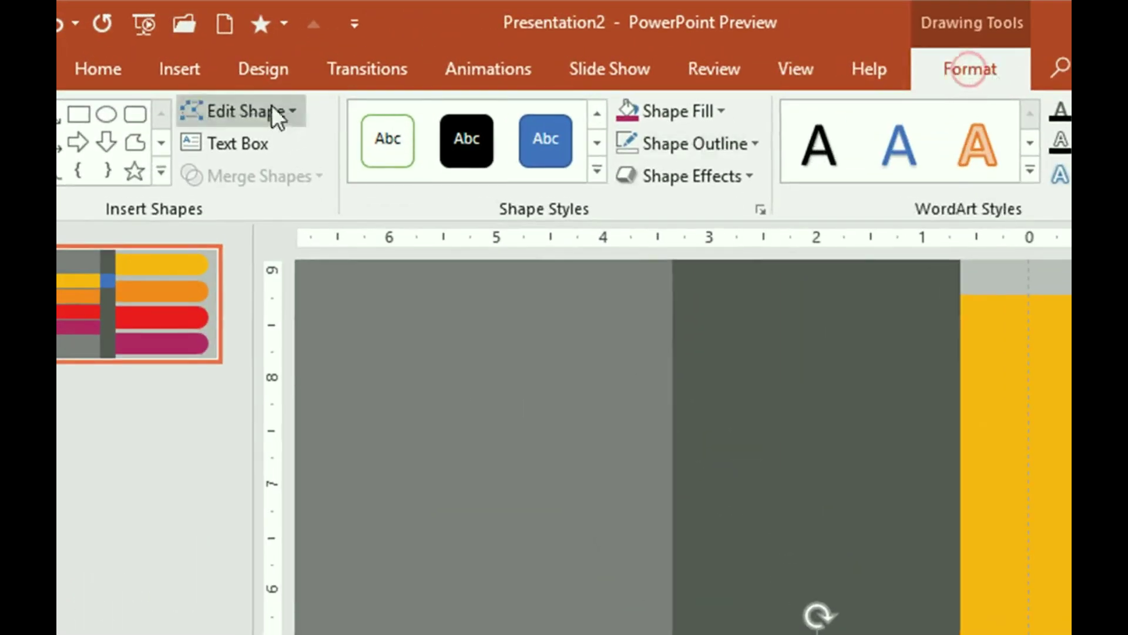
- Use Edit Points to raise the blue rectangle's right vertices to the large yellow bar's top and bottom edges
left_click(224, 111)
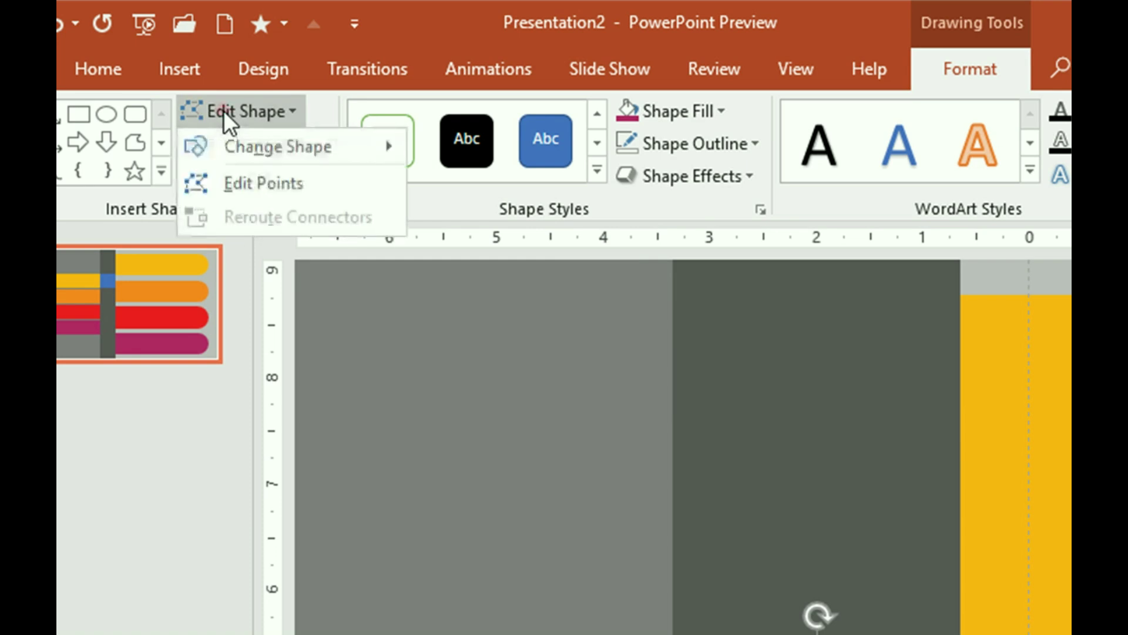
left_click(237, 184)
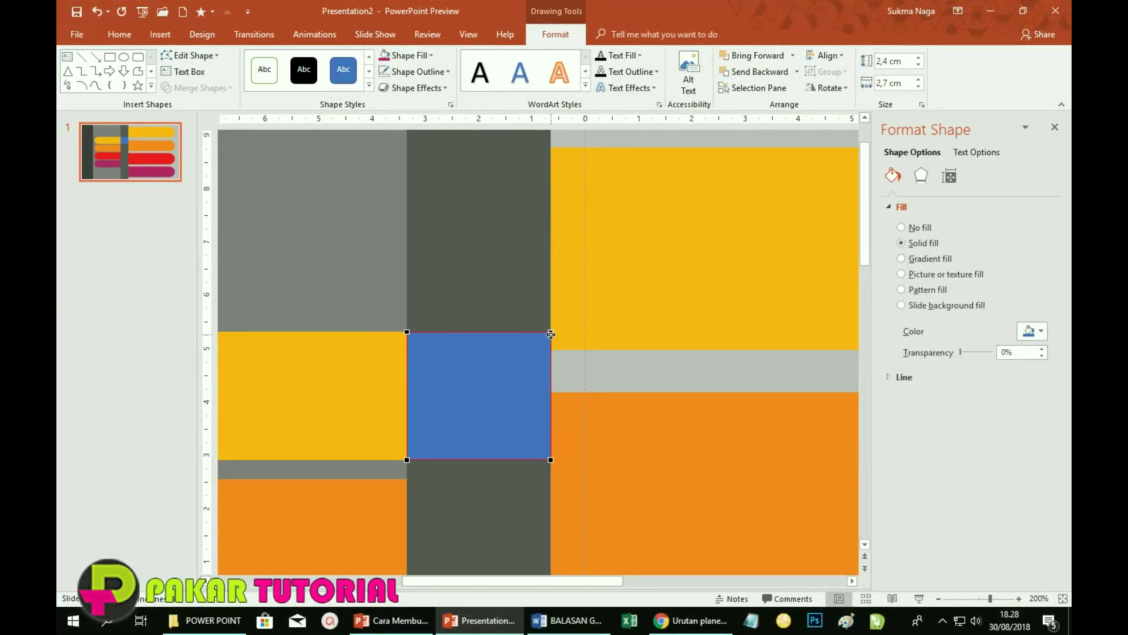
left_click_drag(551, 332, 552, 149)
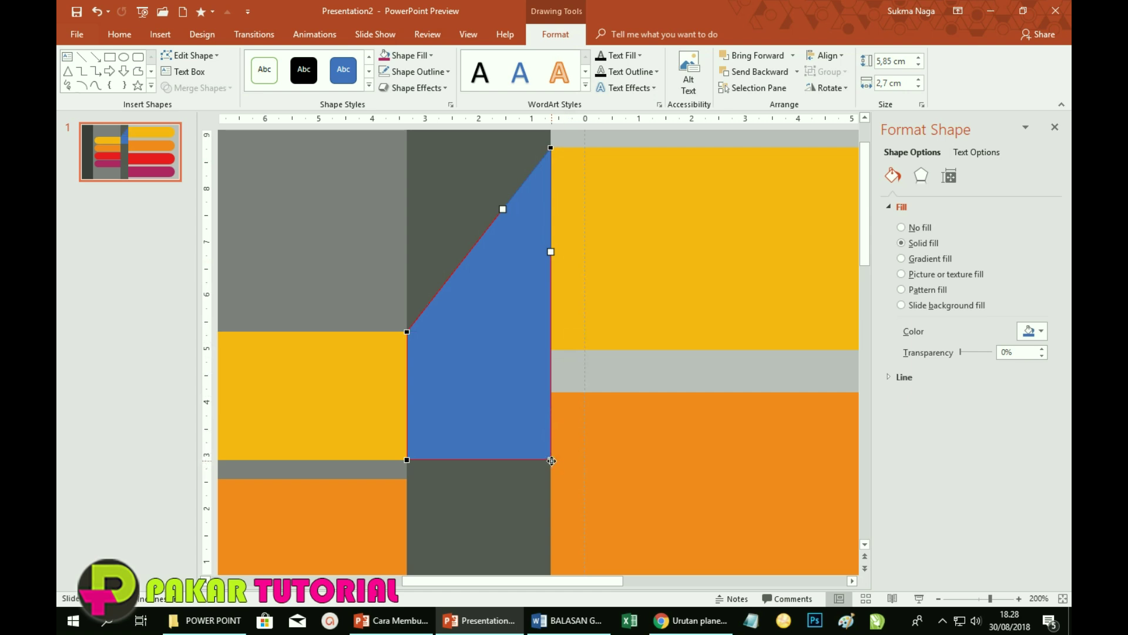
left_click_drag(552, 461, 552, 352)
key("Escape")
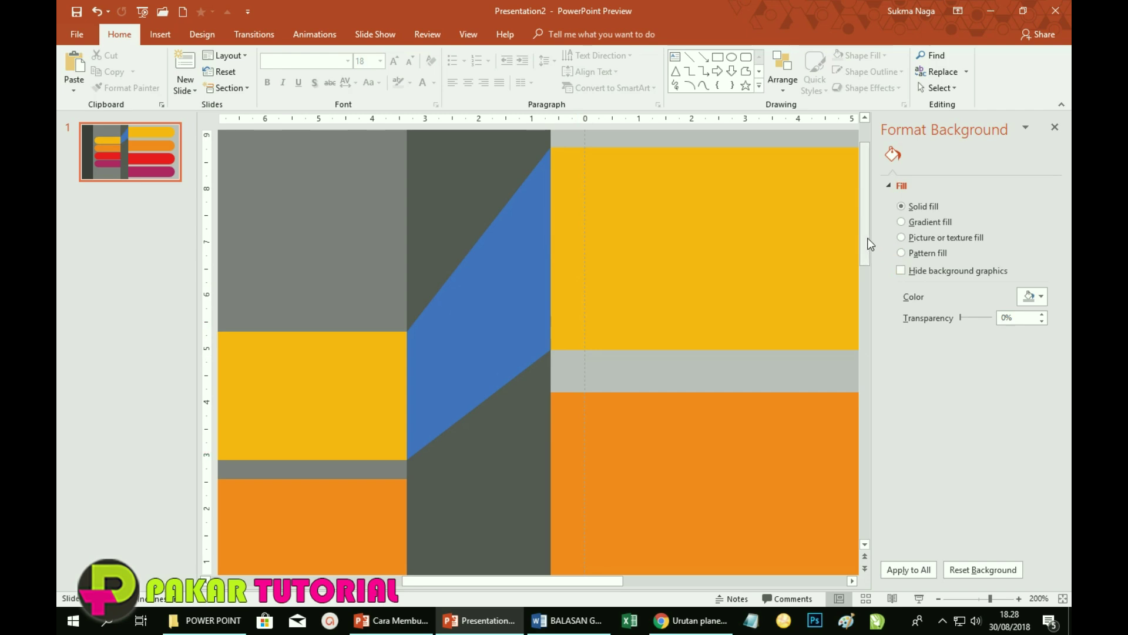
left_click_drag(868, 238, 870, 317)
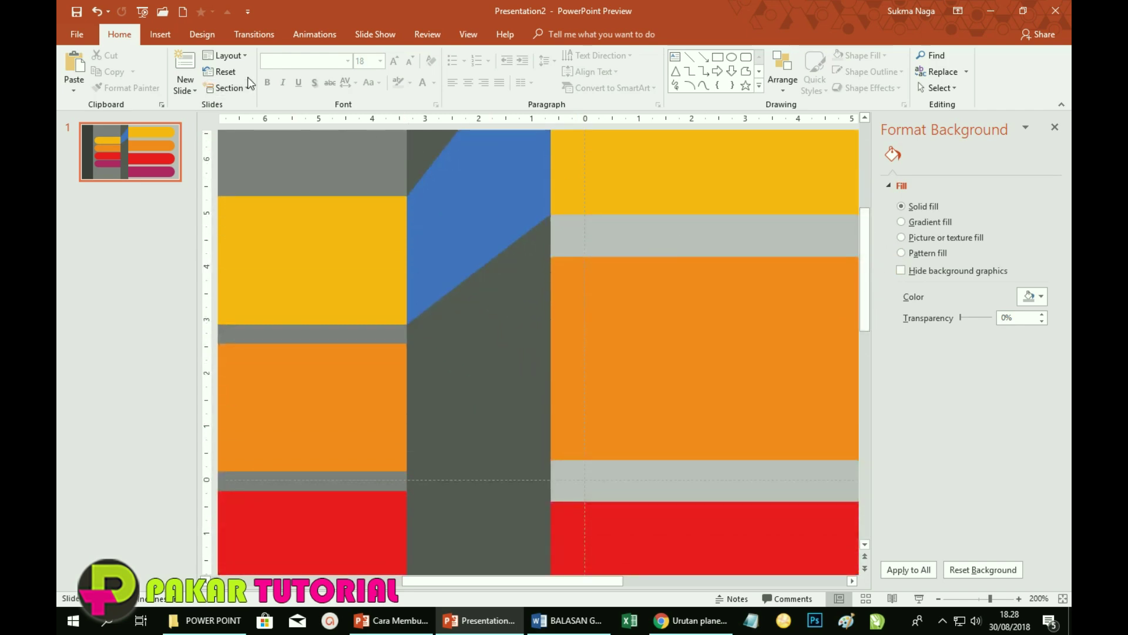
- Draw a rectangle beside the orange bar and pull its top-right vertex up to the large orange bar
left_click(161, 36)
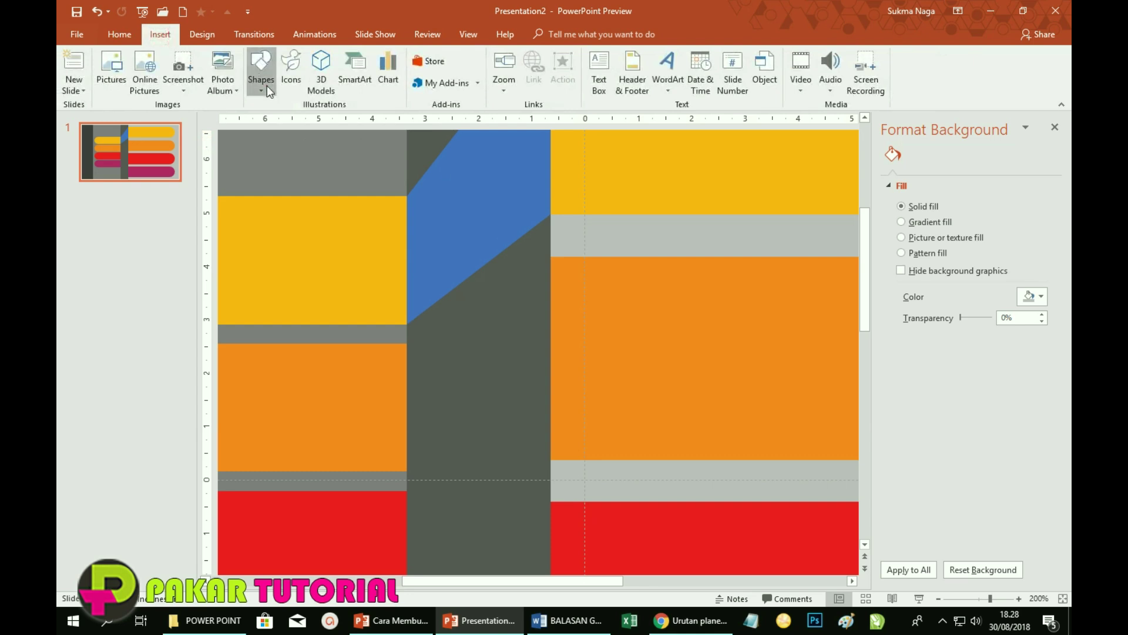
left_click(264, 82)
left_click(296, 118)
mouse_move(407, 345)
left_mouse_down()
mouse_move(541, 474)
mouse_move(551, 471)
left_mouse_up()
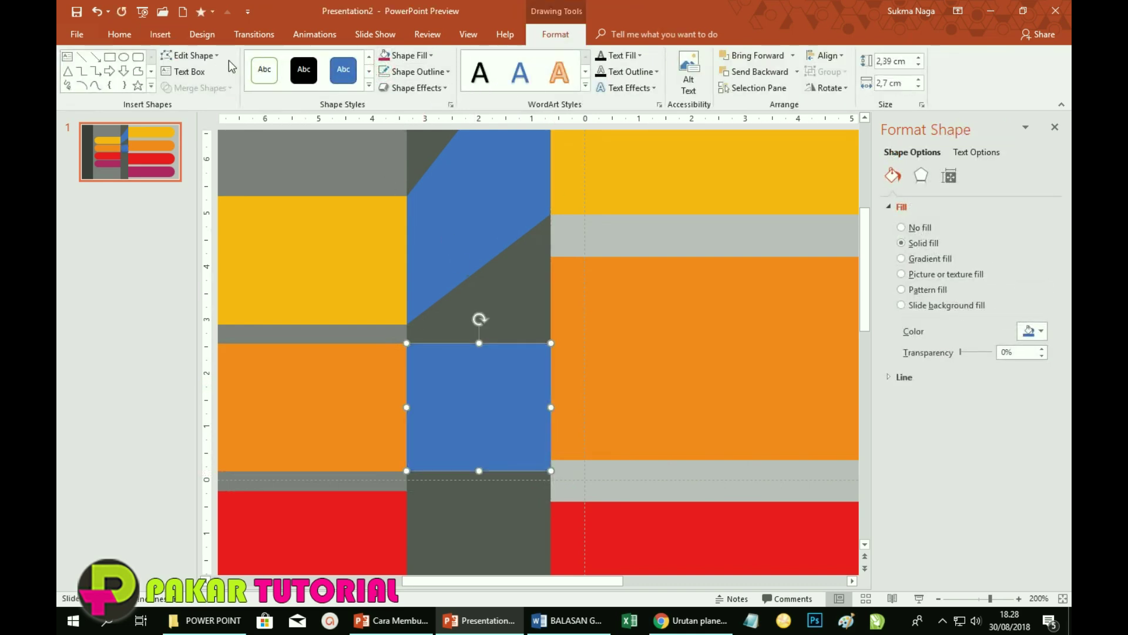
left_click(191, 56)
left_click(197, 90)
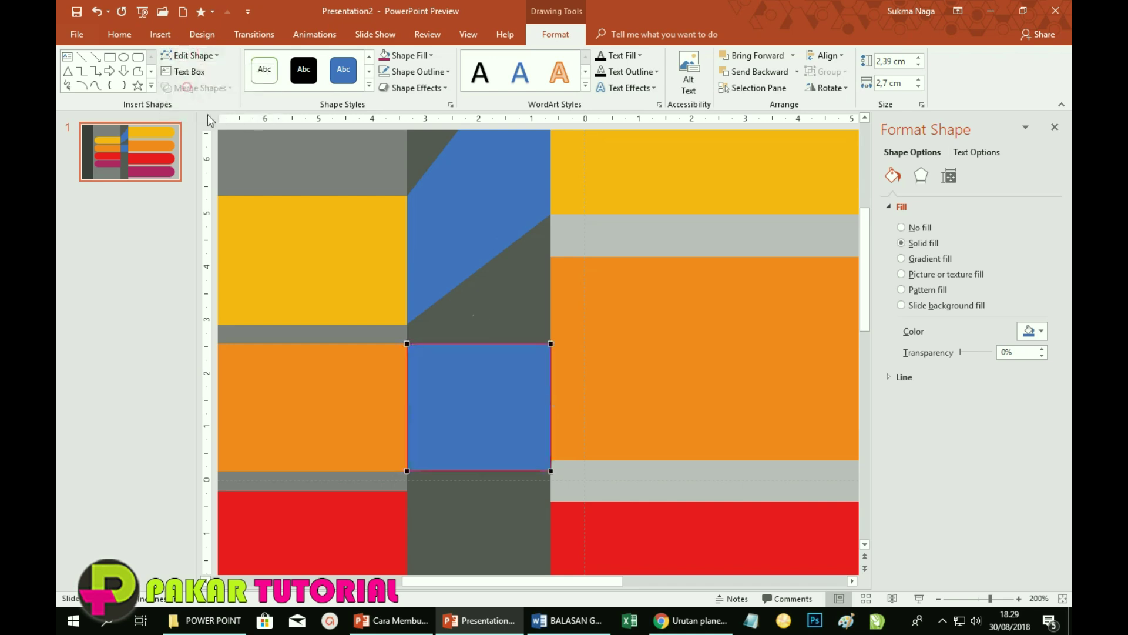
left_click_drag(550, 343, 551, 252)
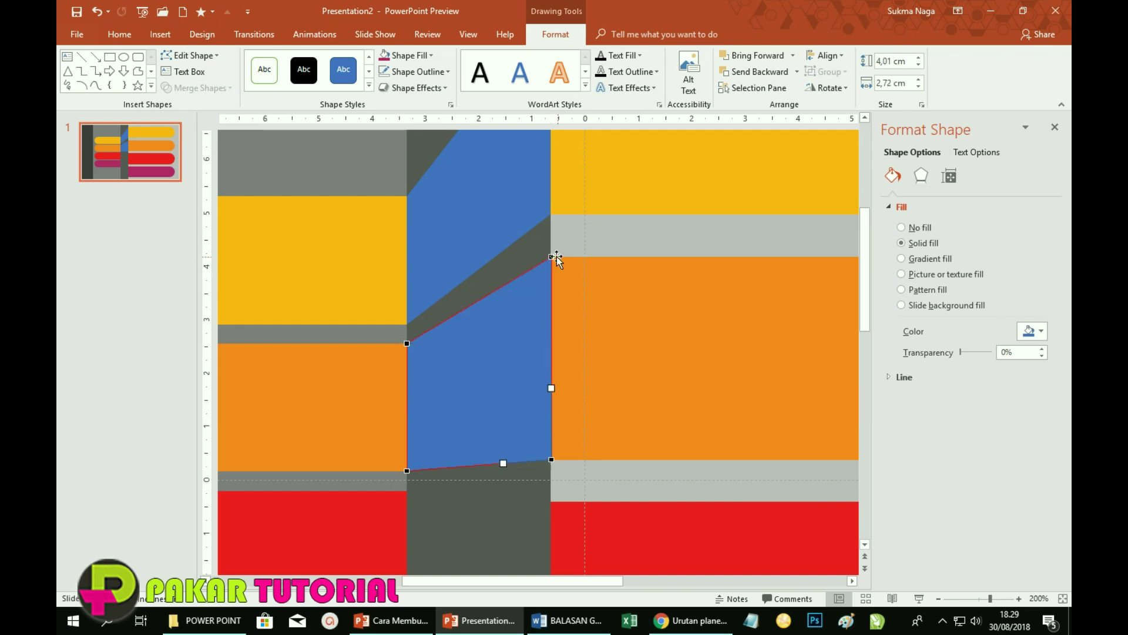
left_click(773, 354)
scroll(773, 355, "down", 5, "ctrl")
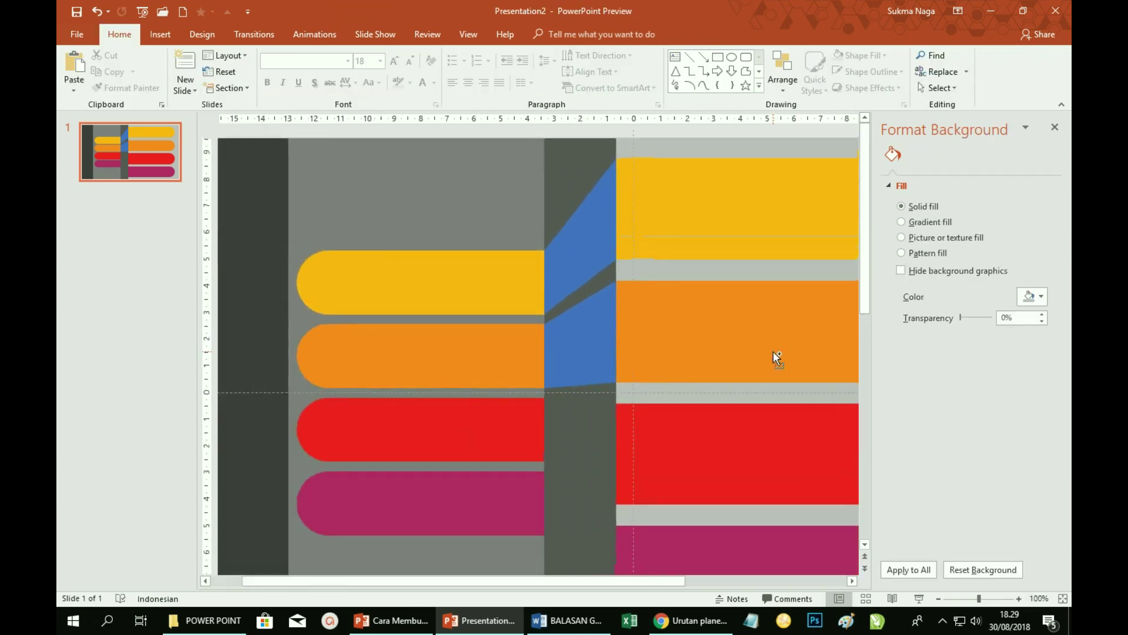
- Copy the orange connector down beside the red bar and flip it vertically
scroll(865, 300, "down", 1)
left_click(600, 328)
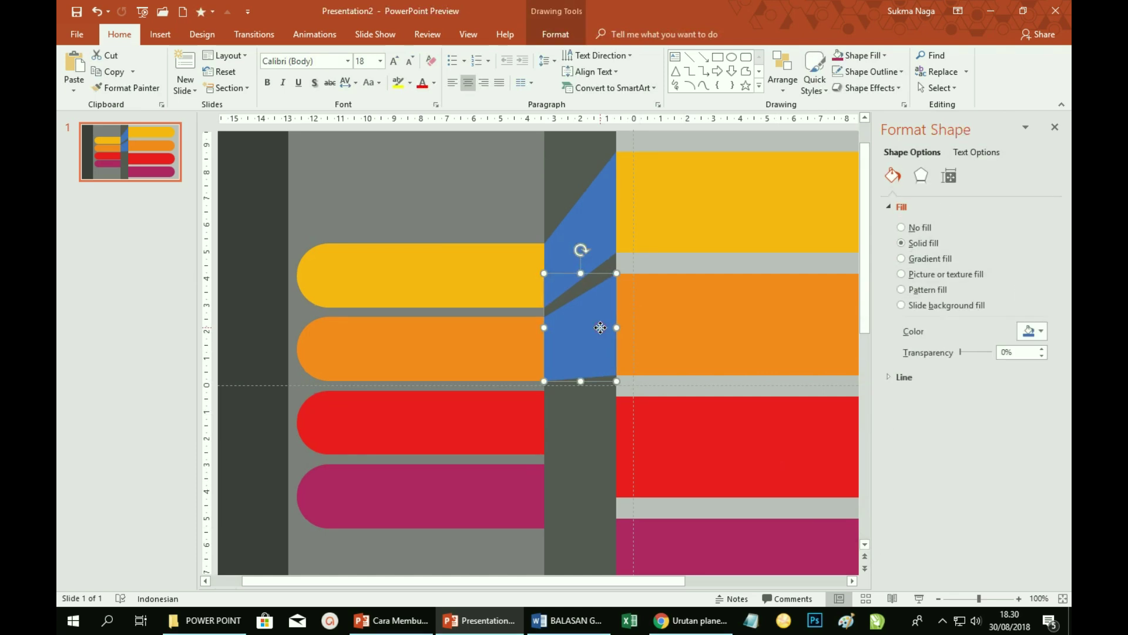
left_click_drag(600, 328, 600, 405)
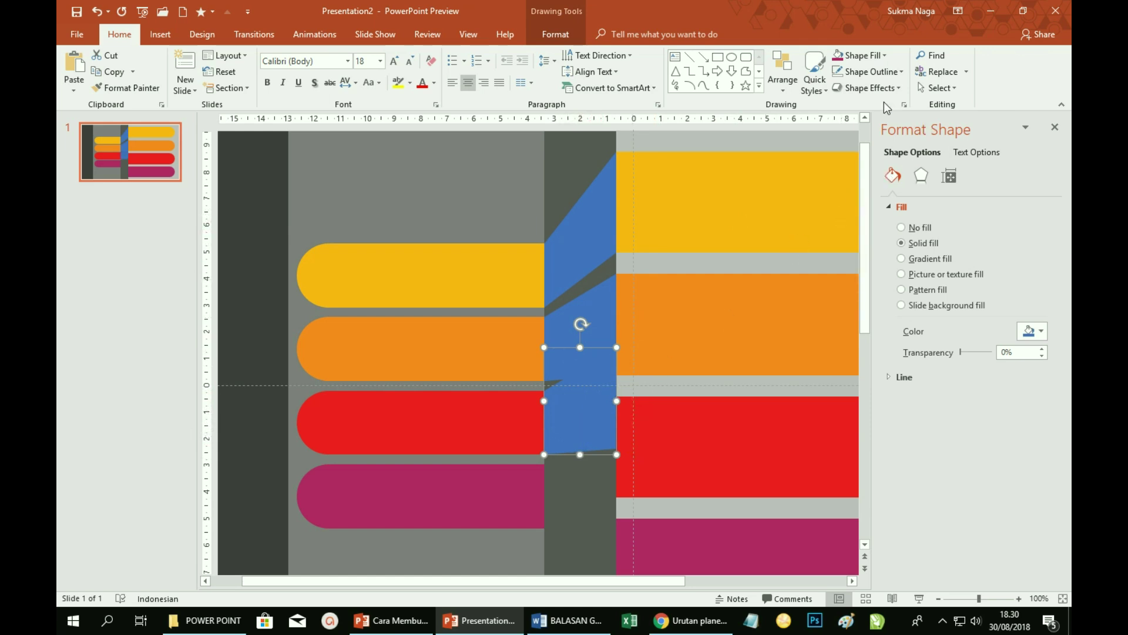
left_click(567, 33)
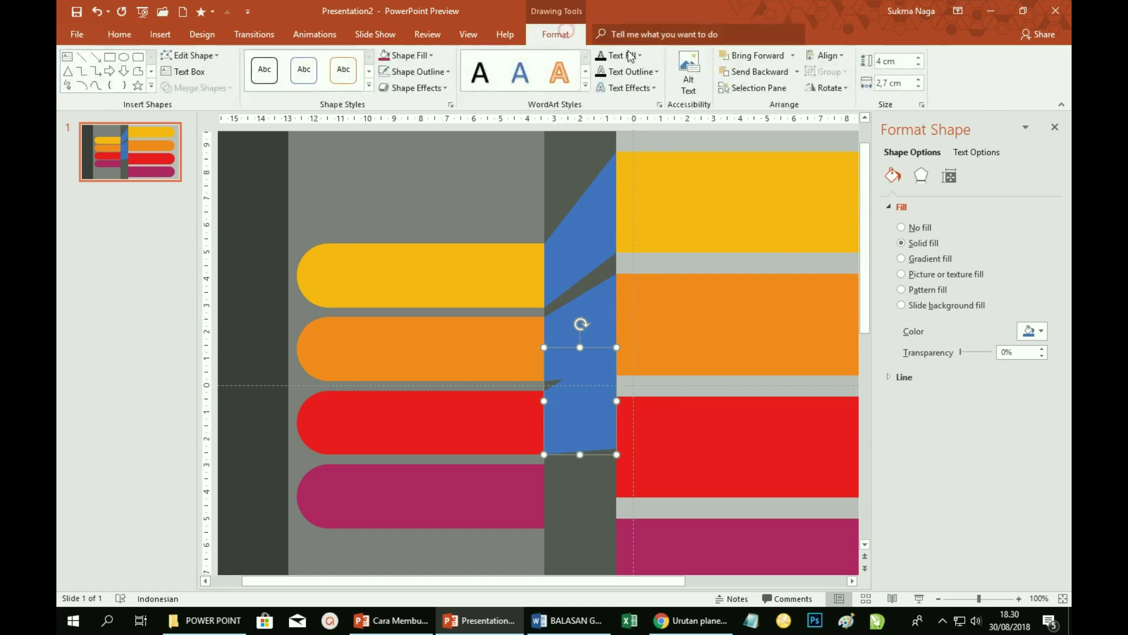
left_click(845, 89)
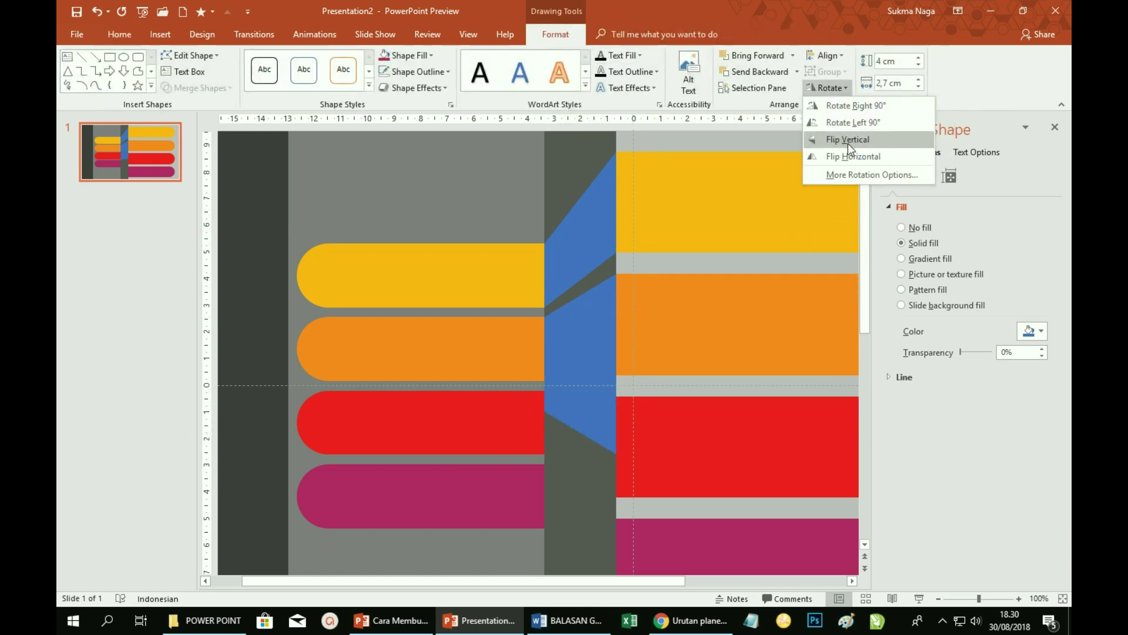
left_click(848, 143)
left_click_drag(590, 403, 587, 444)
- Copy the yellow connector down to the magenta bar, flip it vertically and position it
left_click(583, 239)
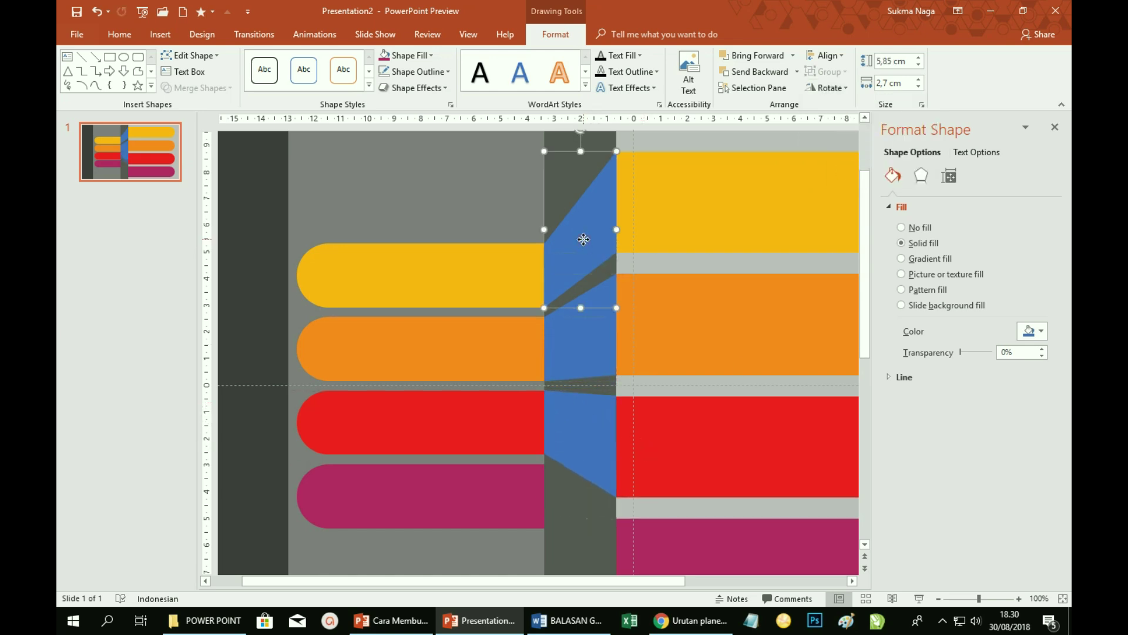
left_click_drag(584, 239, 584, 462)
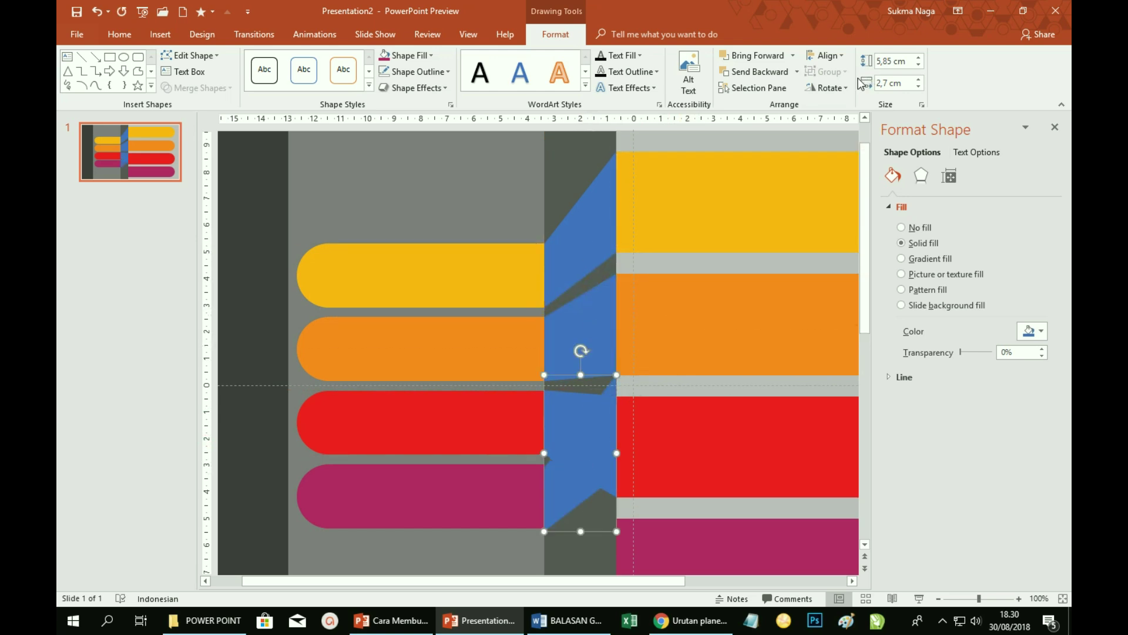
left_click(846, 88)
left_click(848, 139)
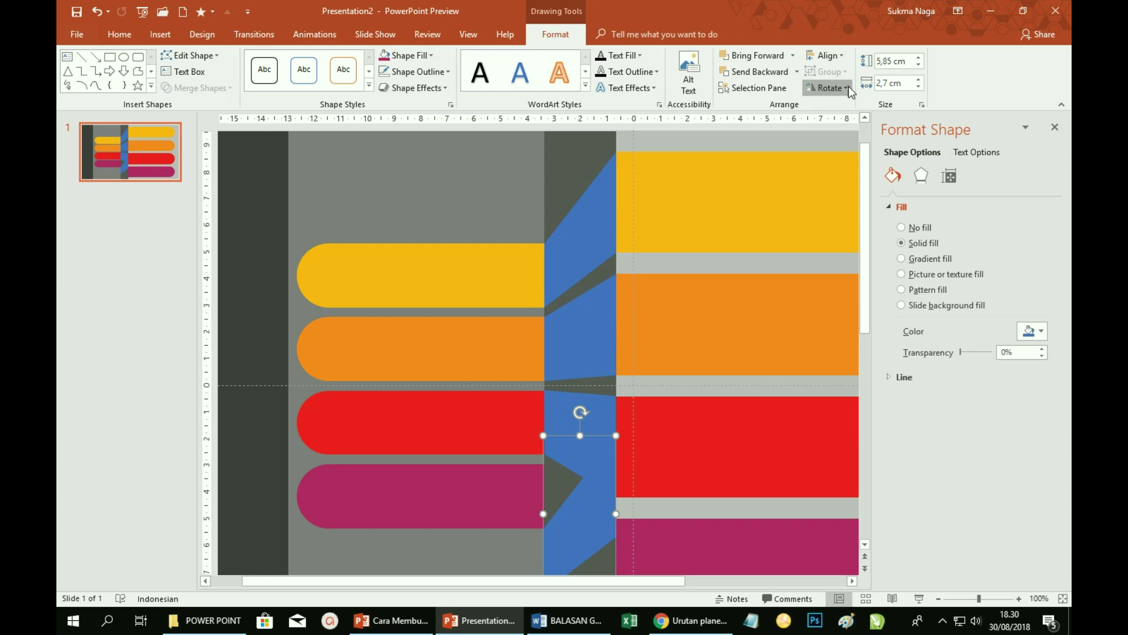
left_click(848, 87)
left_click(846, 139)
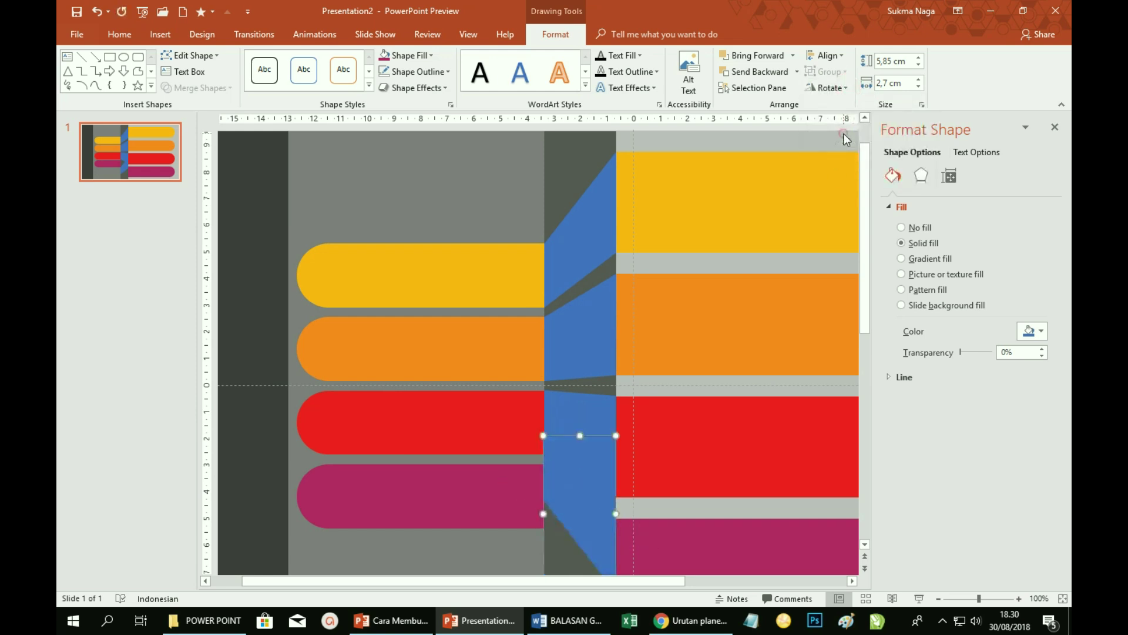
scroll(673, 473, "down", 2)
left_click_drag(592, 420, 592, 452)
left_click(442, 532)
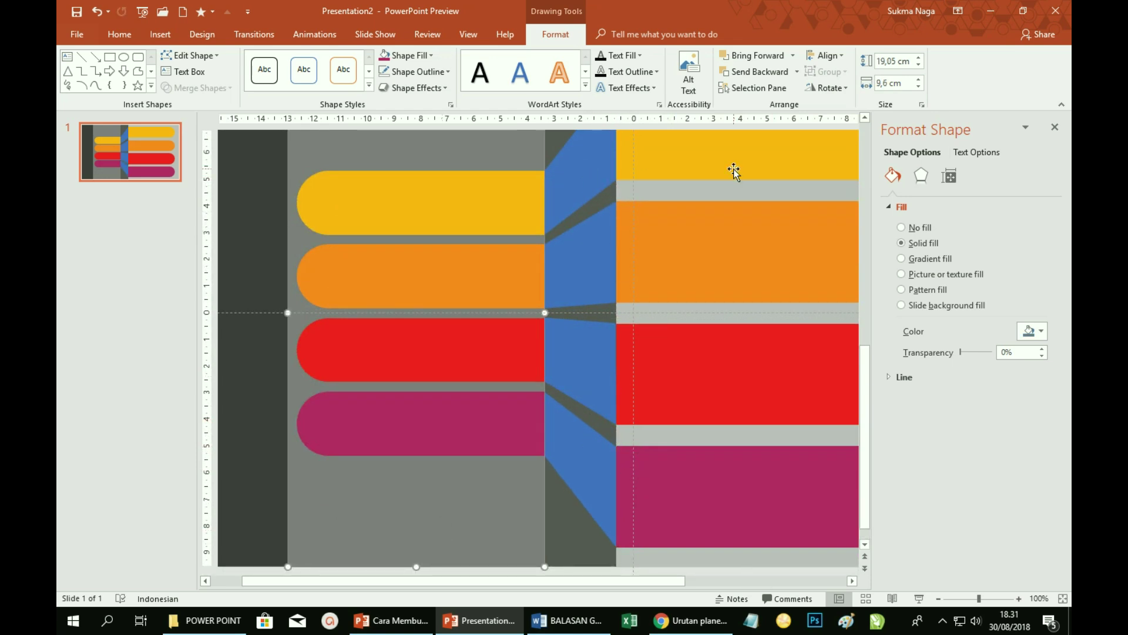
- Eyedropper the yellow and orange bar colours onto the top two connectors
left_click(579, 193)
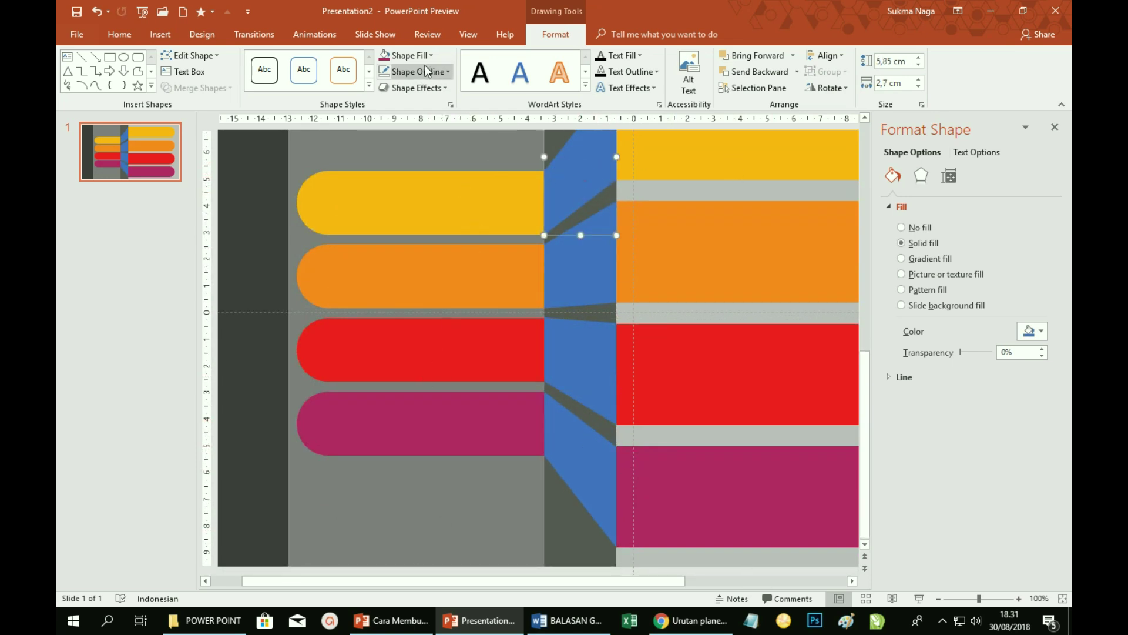
left_click(427, 57)
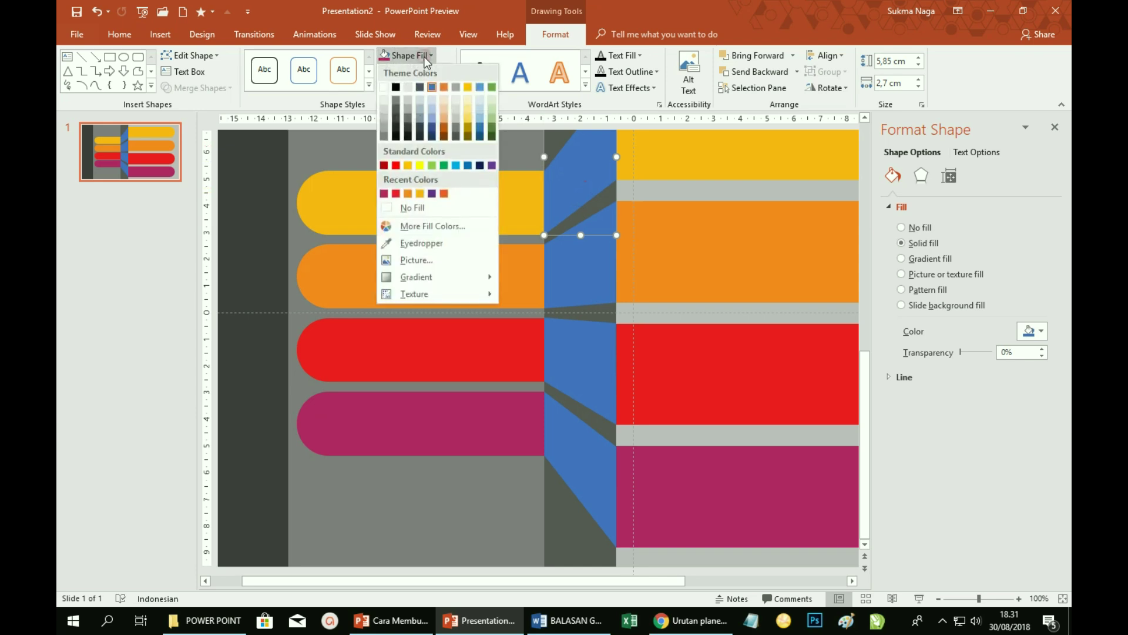
left_click(421, 242)
left_click(455, 209)
left_click(580, 259)
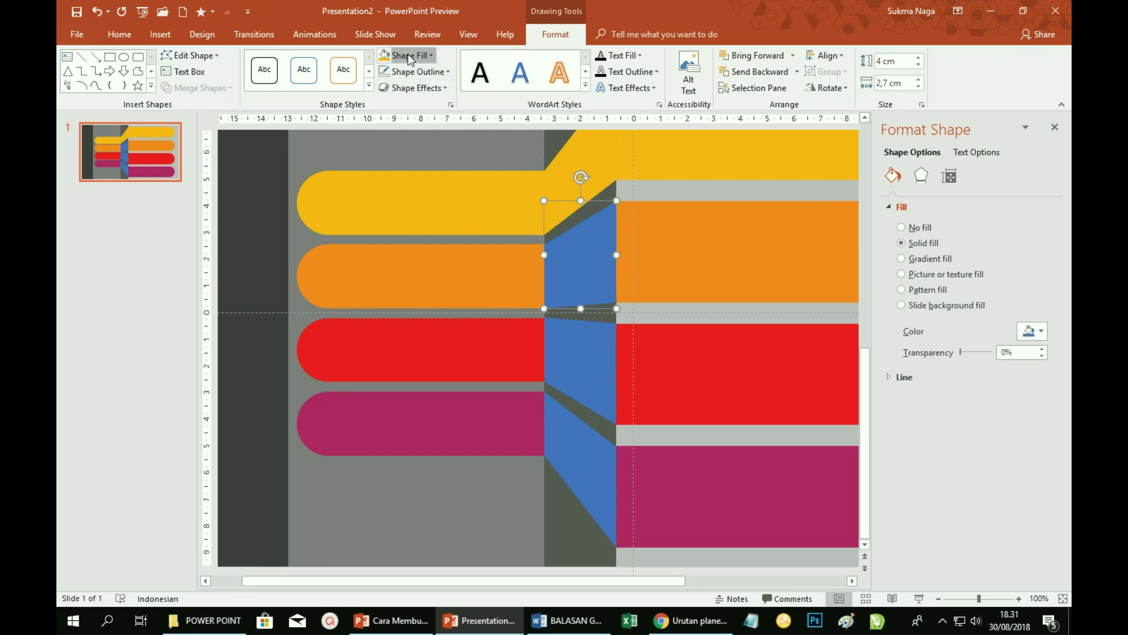
left_click(405, 55)
left_click(417, 243)
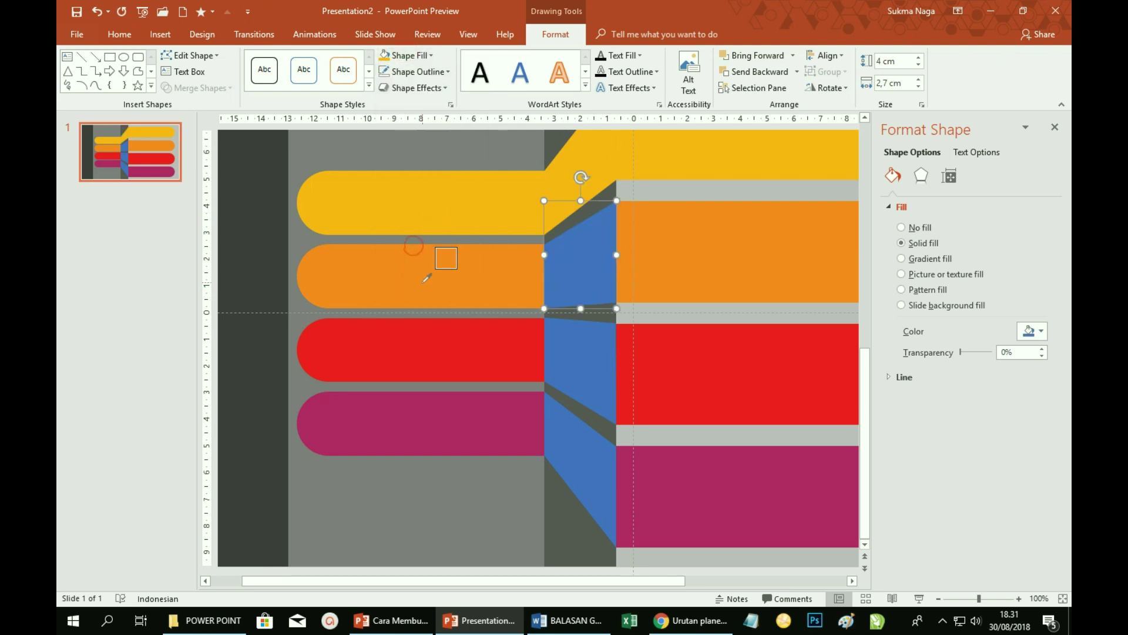
left_click(415, 245)
- Eyedropper the red and magenta bar colours onto the lower two connectors
left_click(588, 380)
left_click(406, 55)
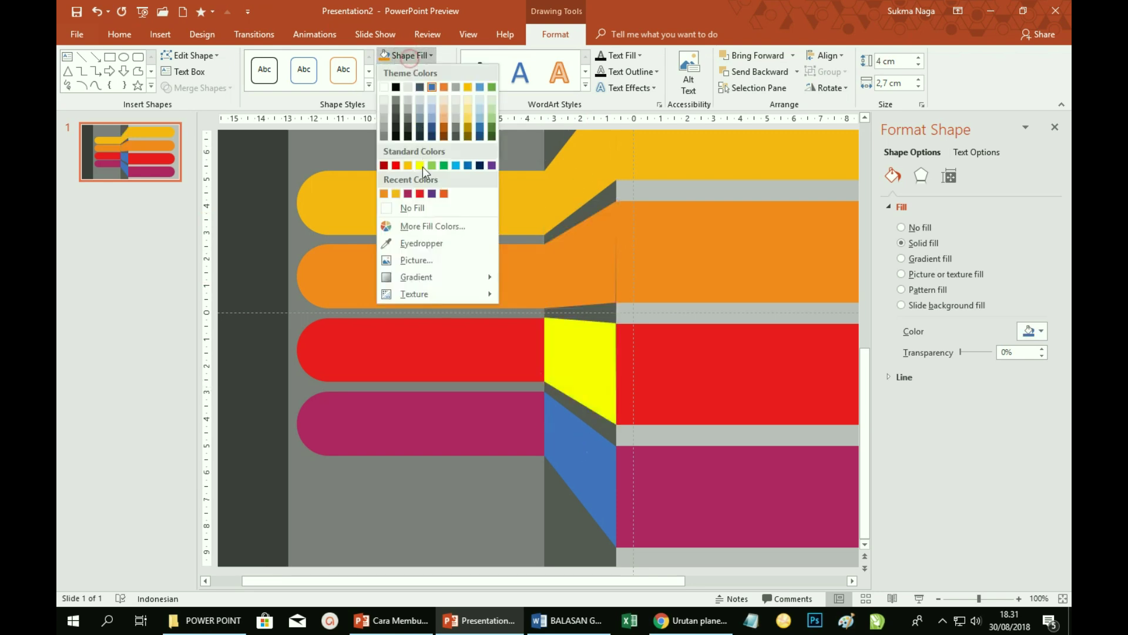
left_click(413, 243)
left_click(452, 329)
left_click(595, 477)
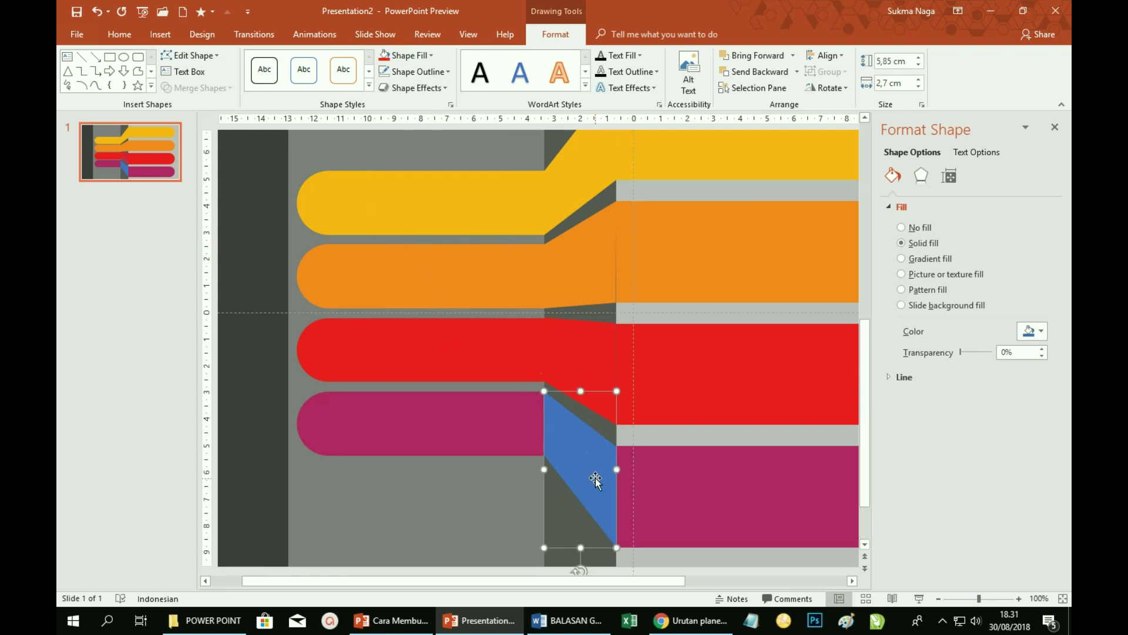
left_click(406, 55)
left_click(423, 244)
left_click(443, 422)
- Select all four coloured connectors together
left_click(712, 563)
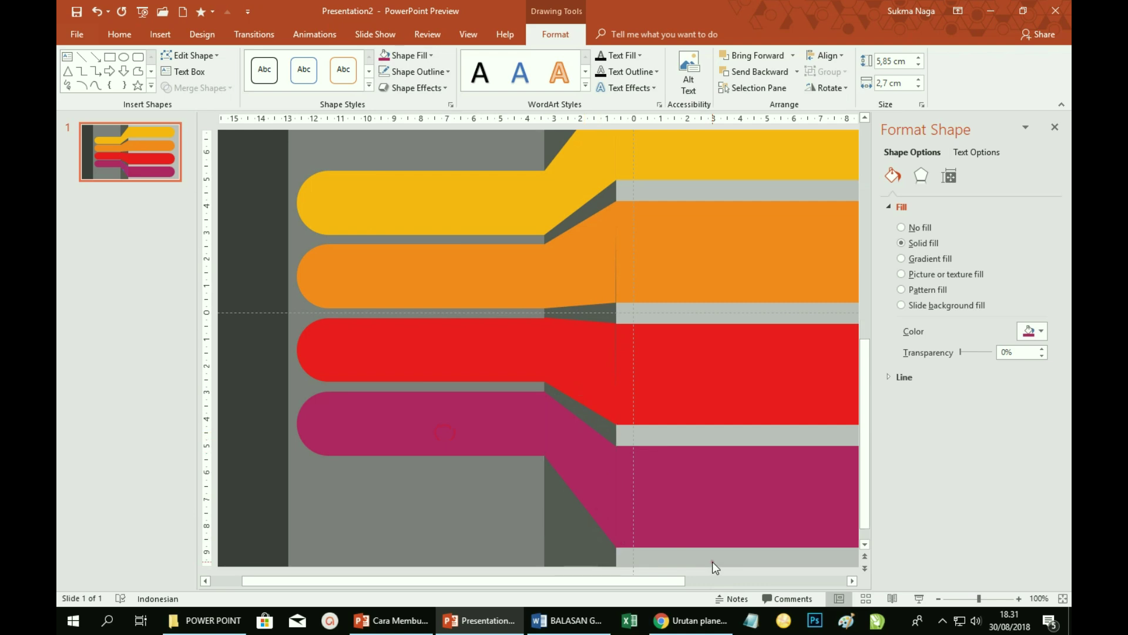
left_click(578, 182)
left_click(581, 279, "shift")
left_click(581, 363, "shift")
left_click(579, 450, "shift")
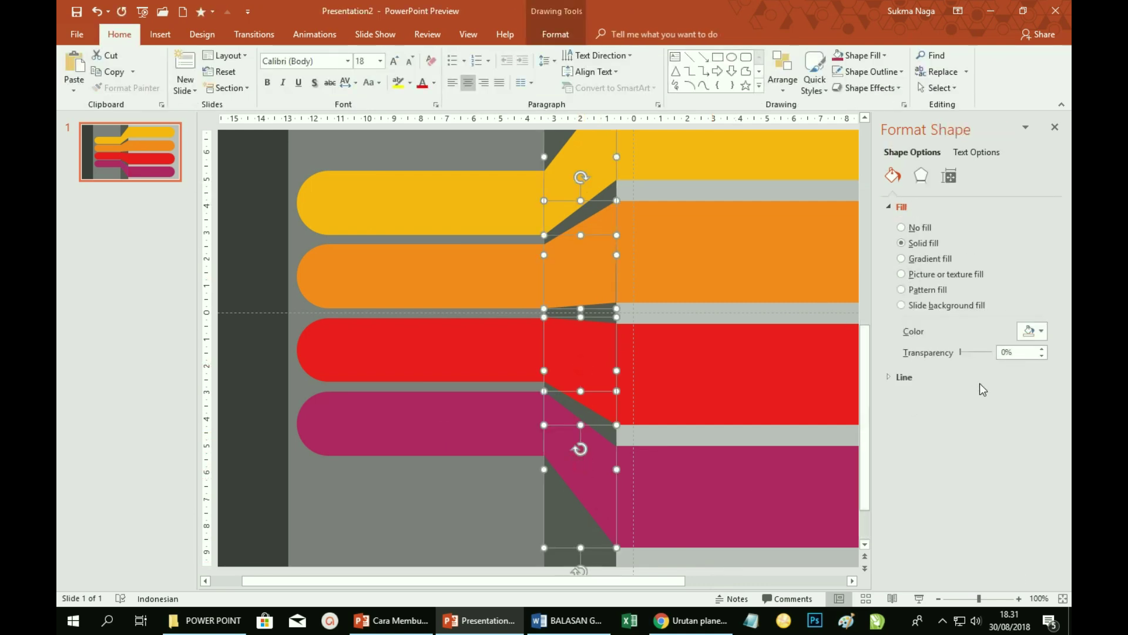
- Set the four connectors' fill transparency to 35%, then deselect them
left_click_drag(962, 353, 975, 351)
left_click(1042, 356)
left_click(1042, 356)
left_click(1042, 356)
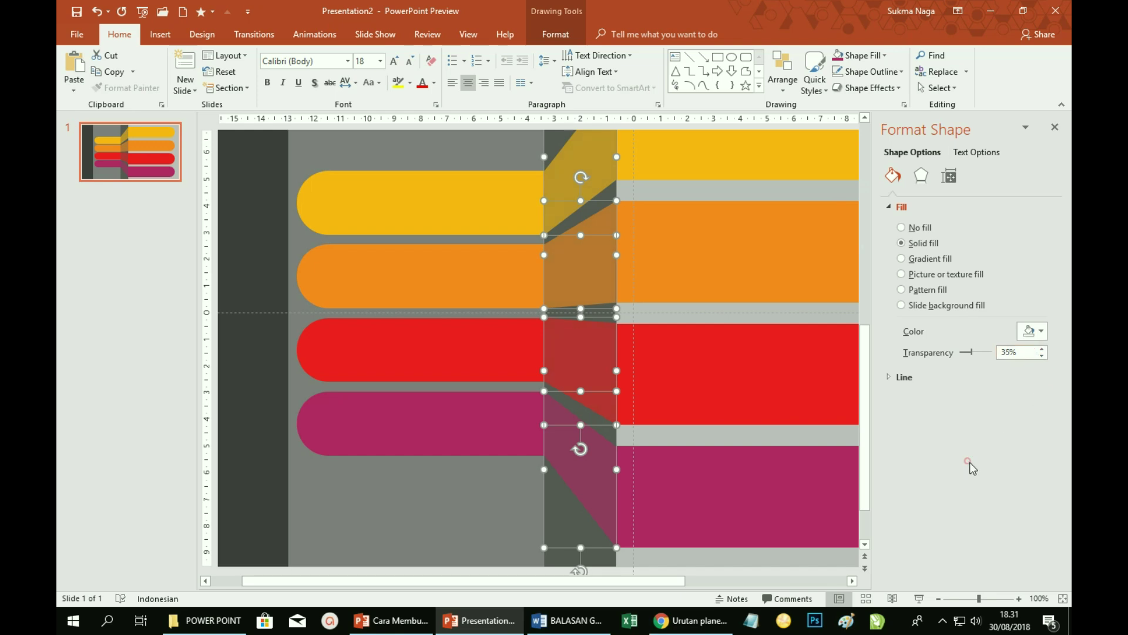
left_click(475, 524)
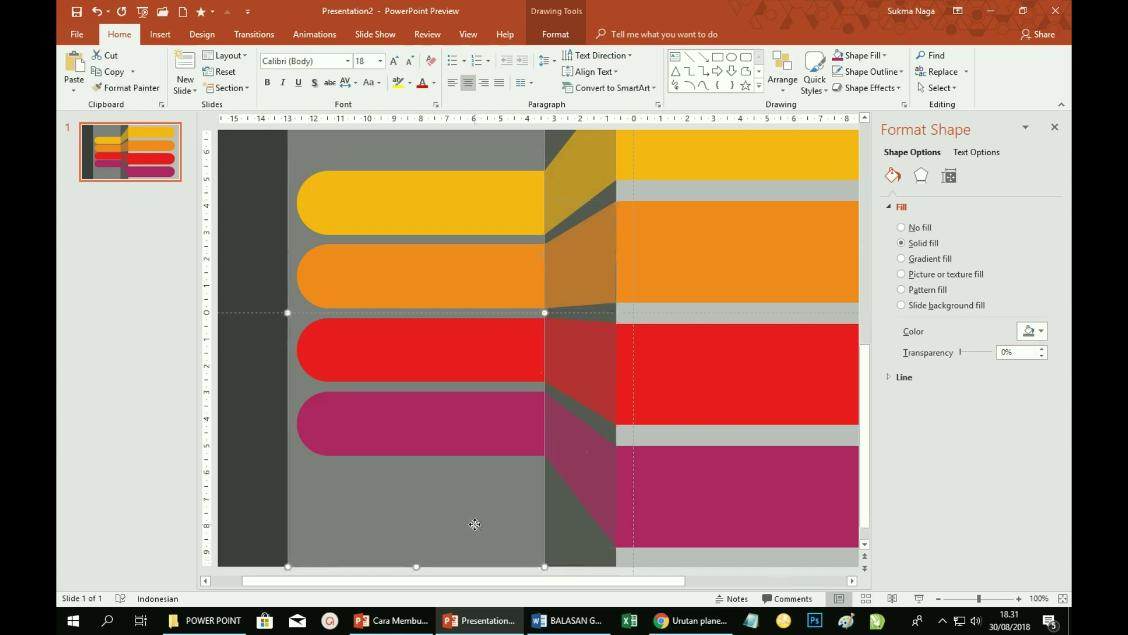
scroll(675, 547, "down", 3, "ctrl")
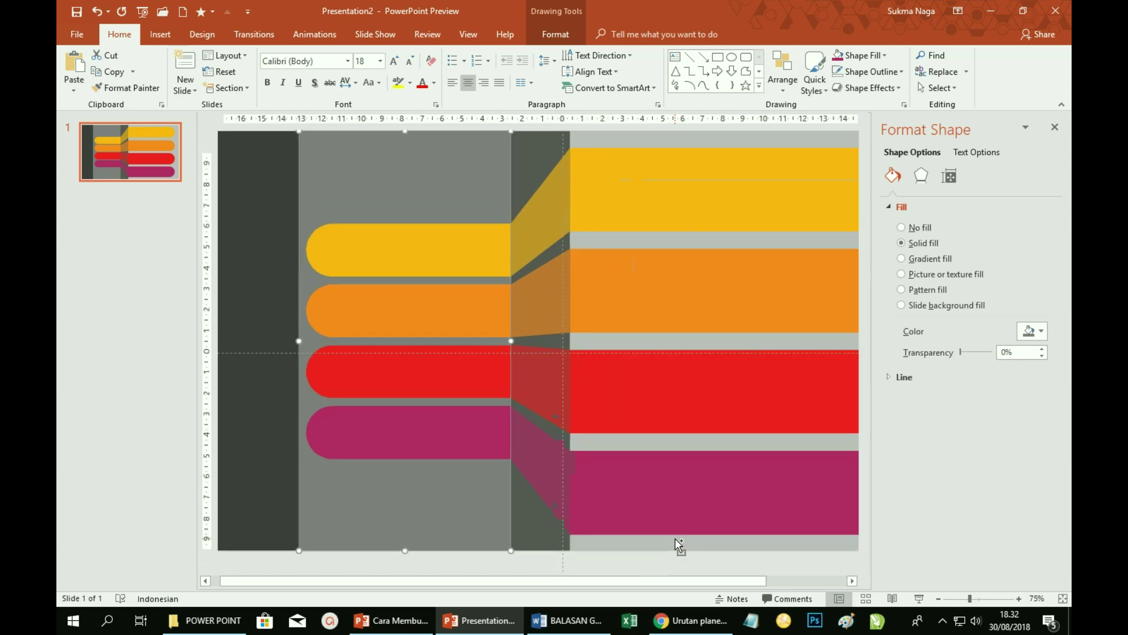
left_click(676, 544)
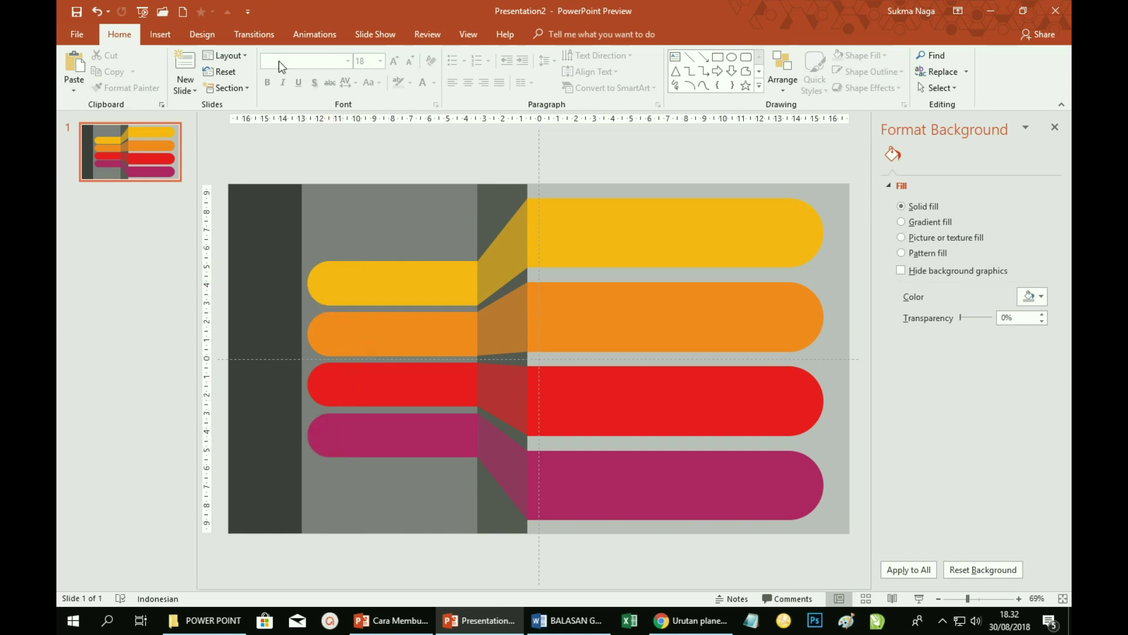
- Draw a 1,91 cm circle at the yellow bar's left end and copy it onto the orange, red and magenta bars
left_click(159, 35)
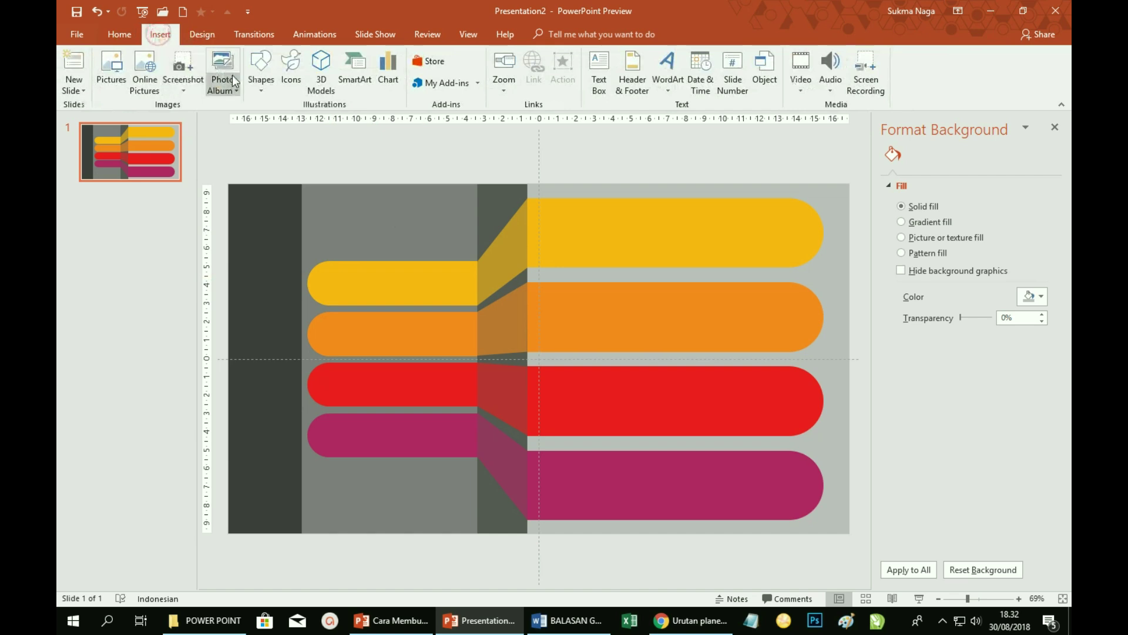
left_click(258, 89)
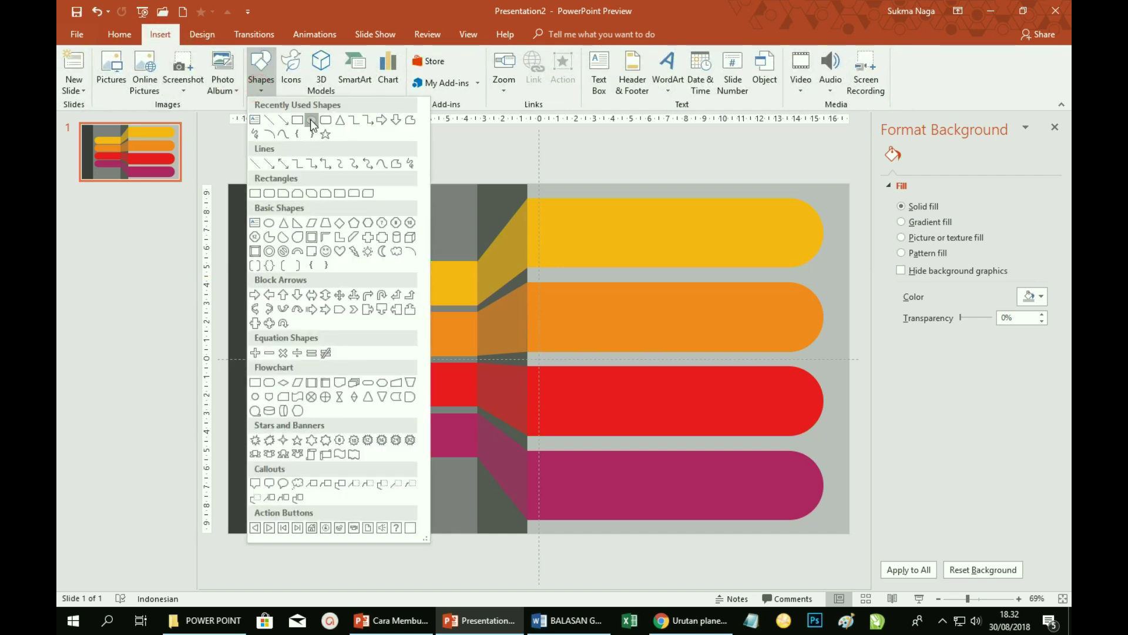
left_click(311, 121)
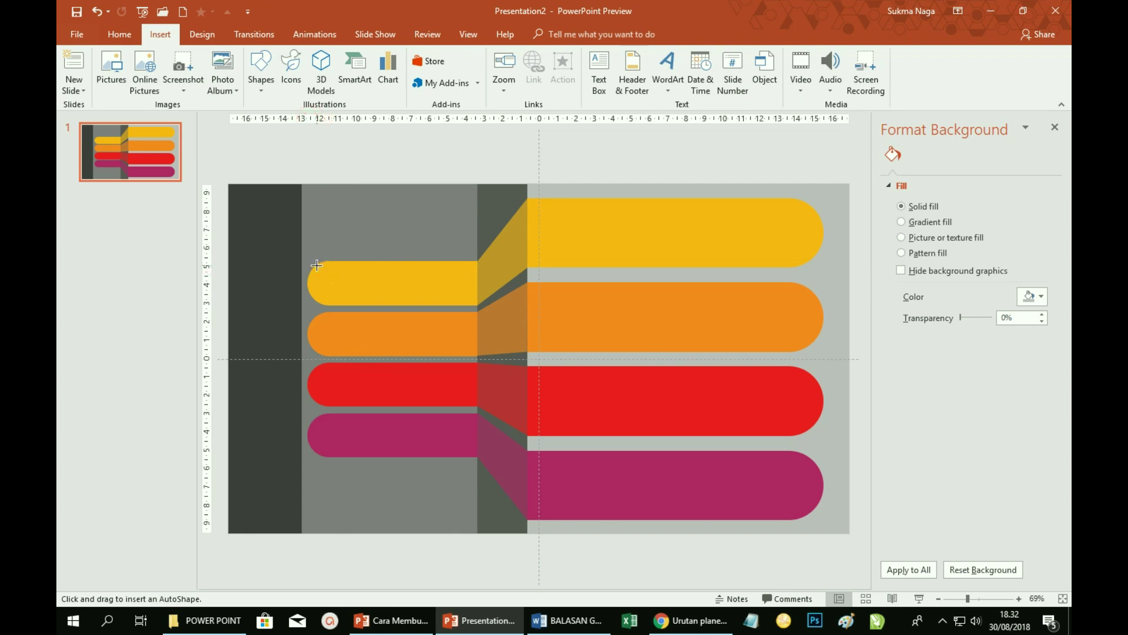
left_click_drag(315, 264, 342, 296)
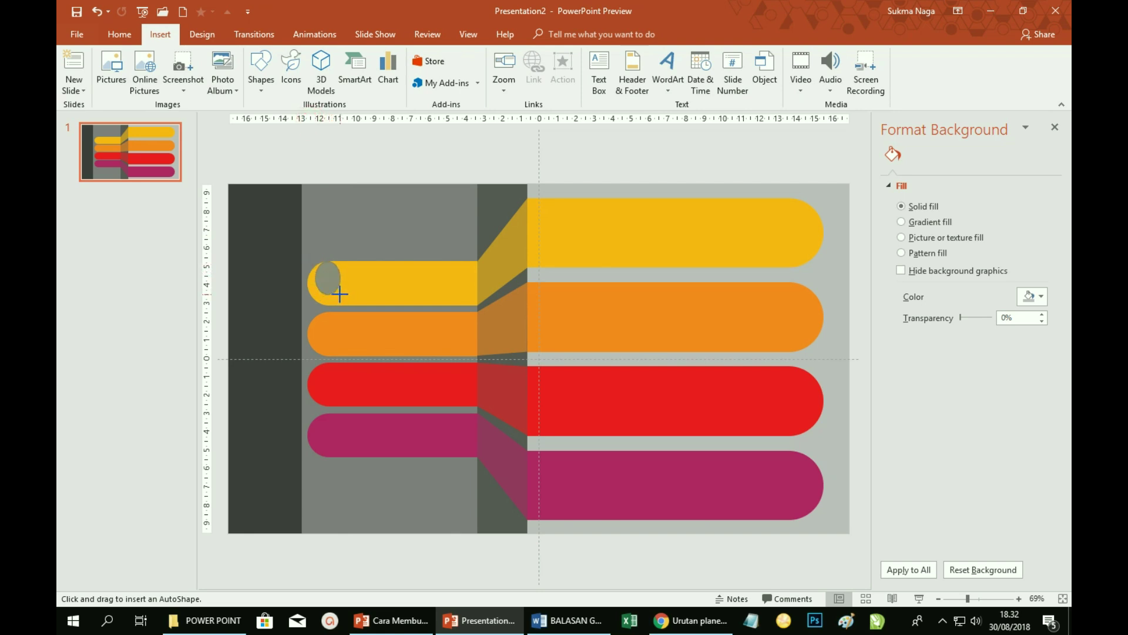
left_click_drag(339, 294, 341, 296)
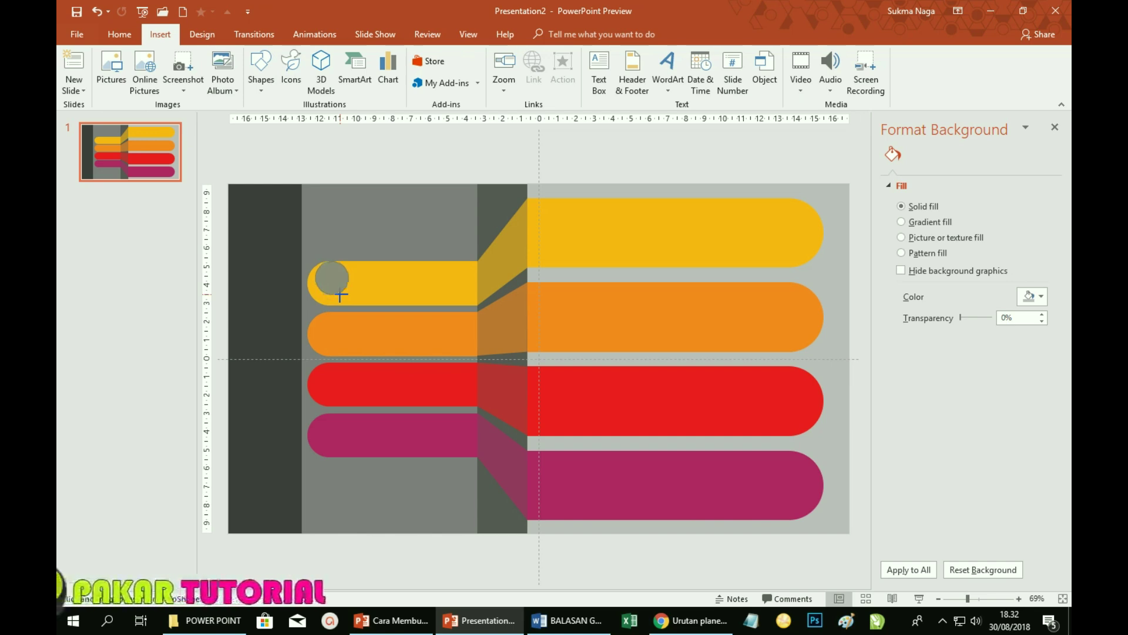
left_click_drag(340, 296, 354, 300)
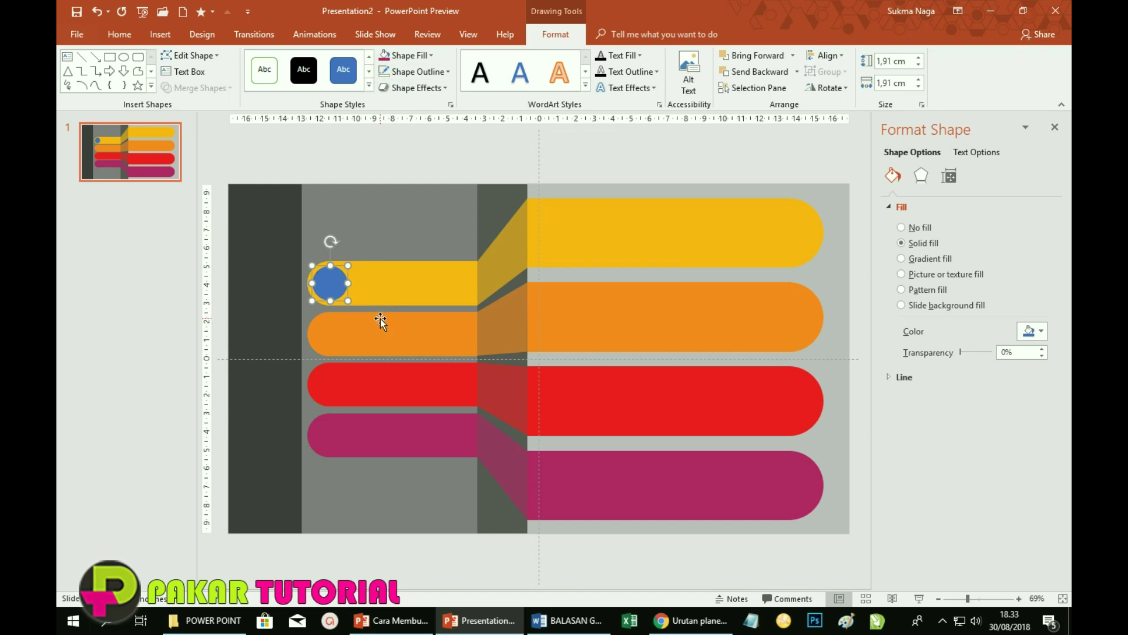
left_click_drag(333, 287, 334, 437)
left_click(352, 498)
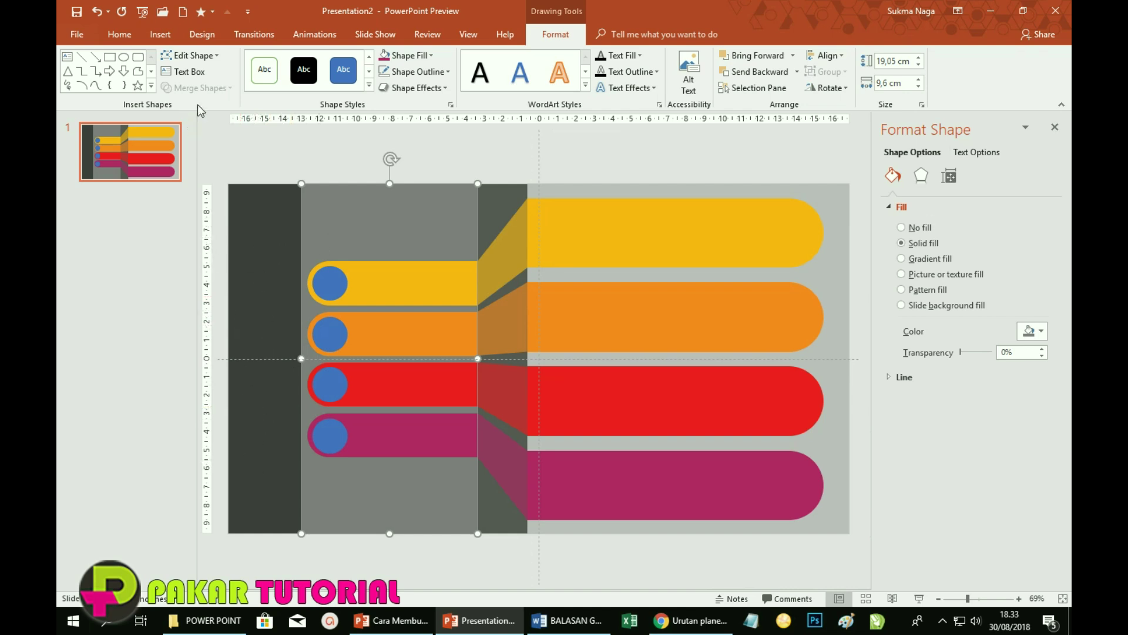
- Insert WordArt reading '4 PLANET DALAM' in Bebas Neue at size 66
left_click(160, 34)
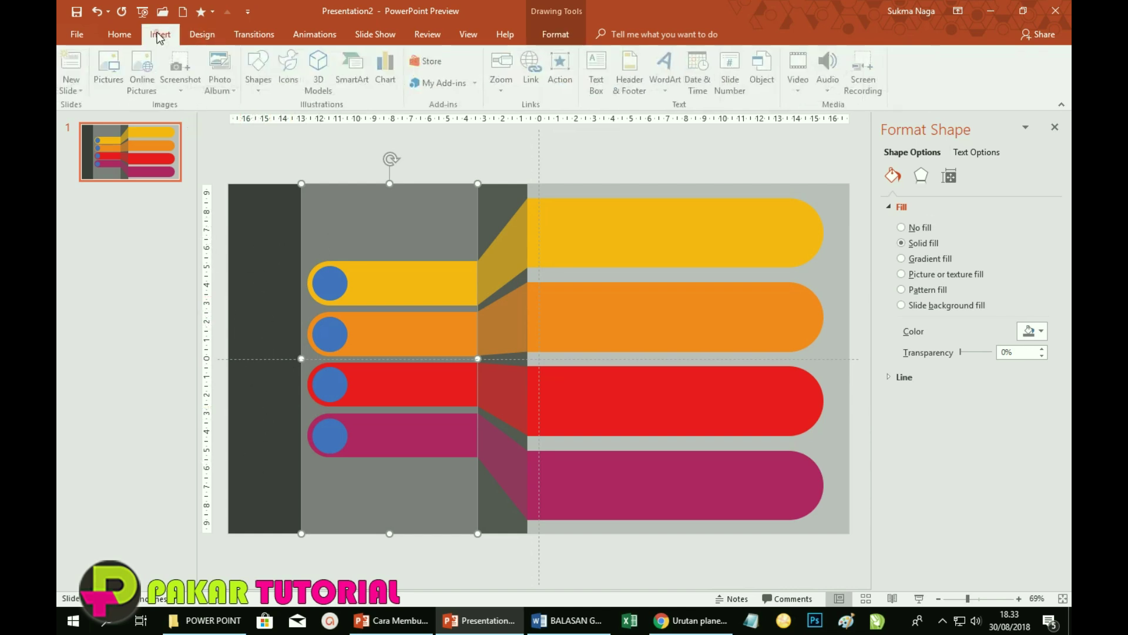
left_click(674, 86)
left_click(675, 125)
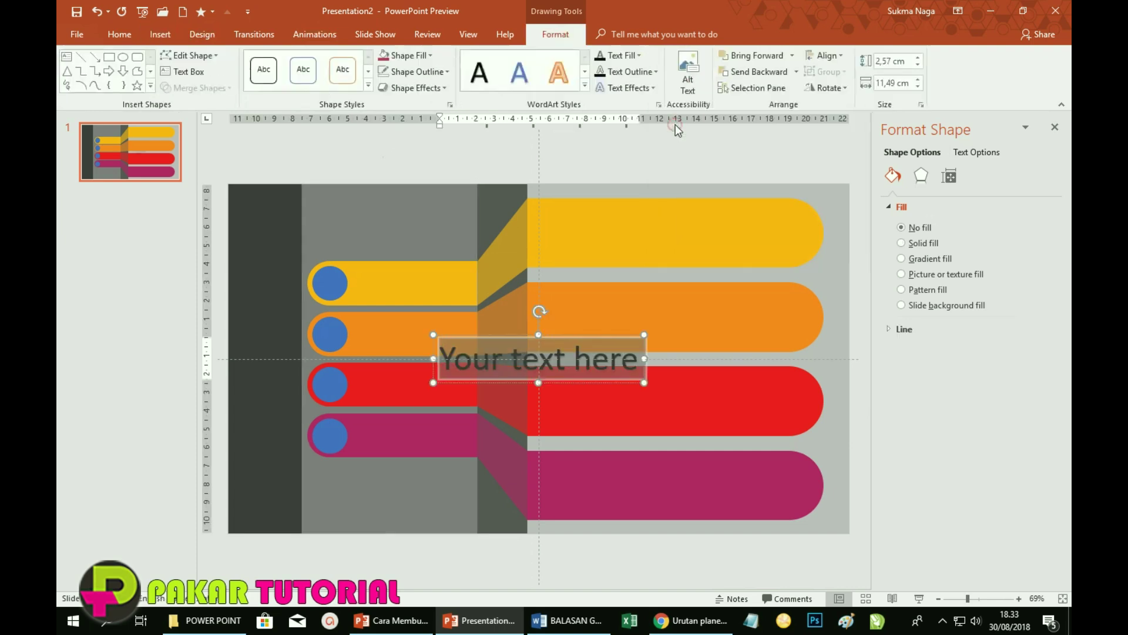
type("4 PLANET DALAM")
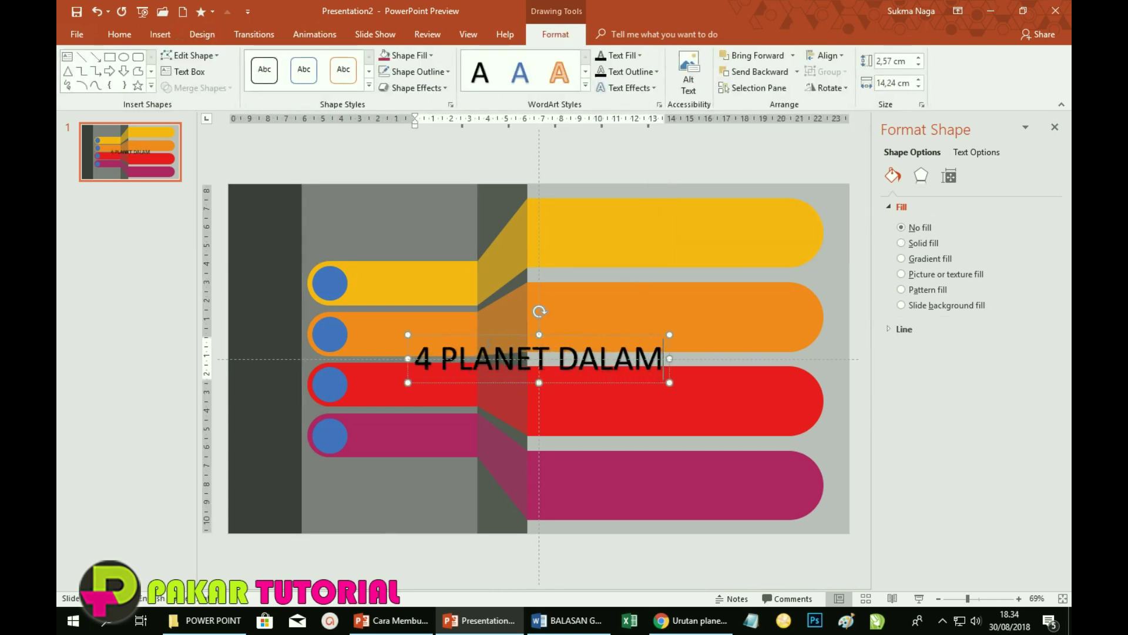
key("ctrl+a")
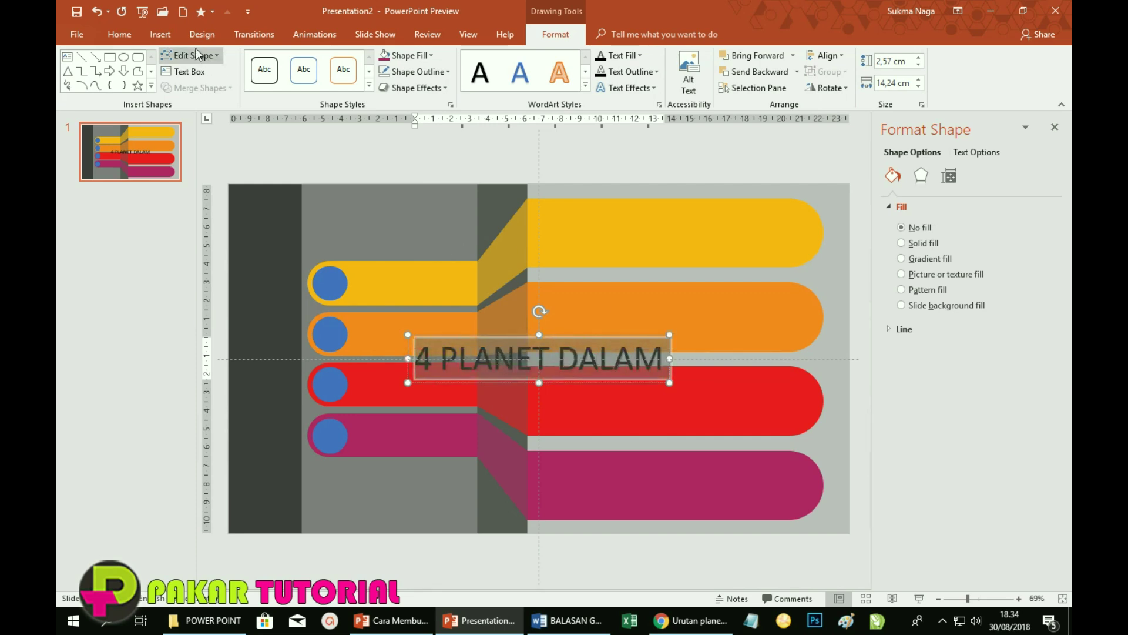
left_click(125, 35)
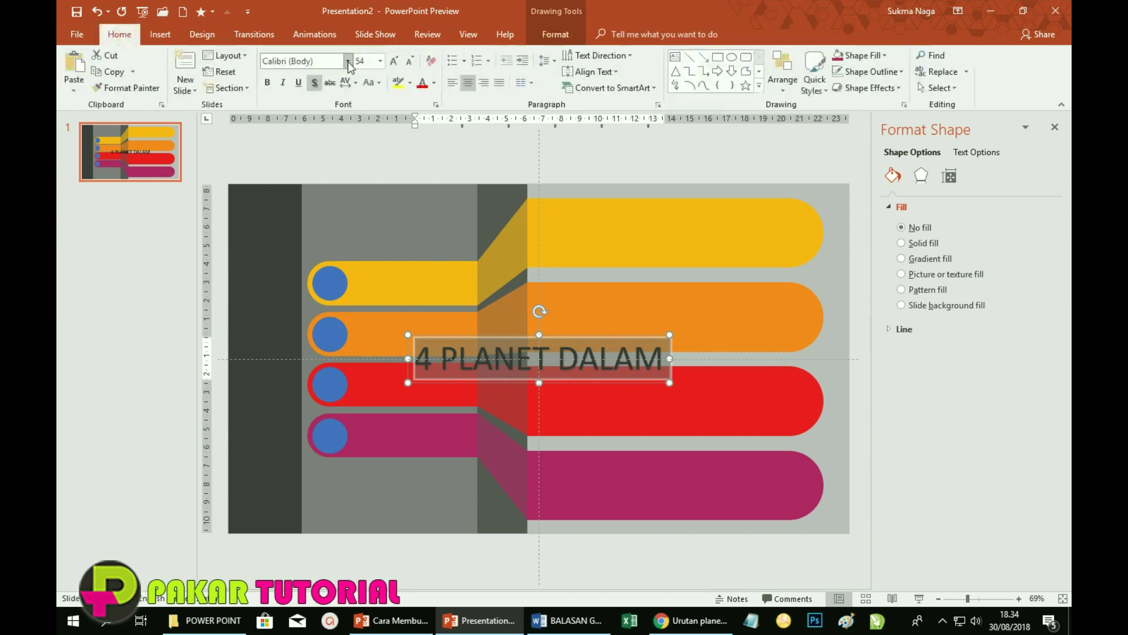
left_click(348, 61)
scroll(376, 307, "down", 2)
scroll(376, 307, "down", 2)
scroll(353, 282, "down", 5)
left_click(316, 259)
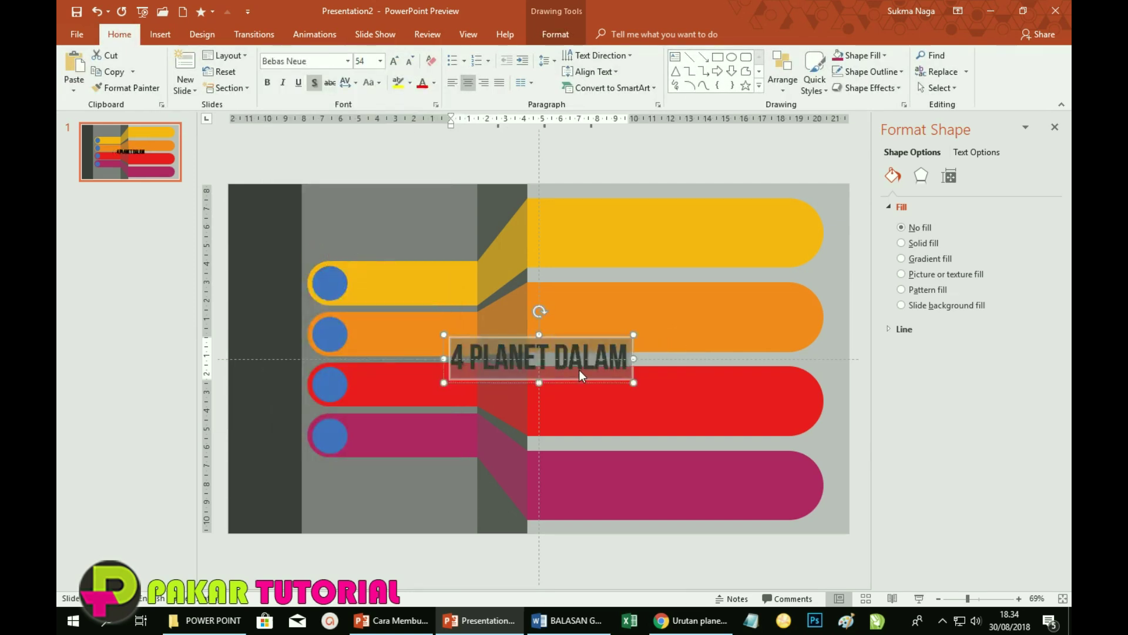
left_click(381, 61)
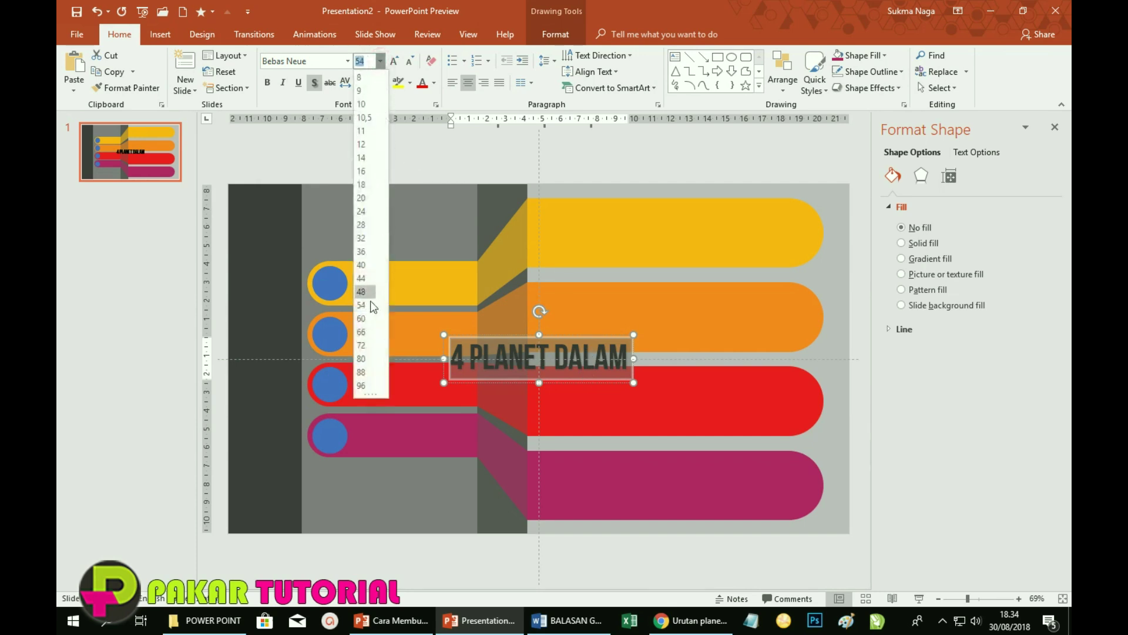
left_click(364, 332)
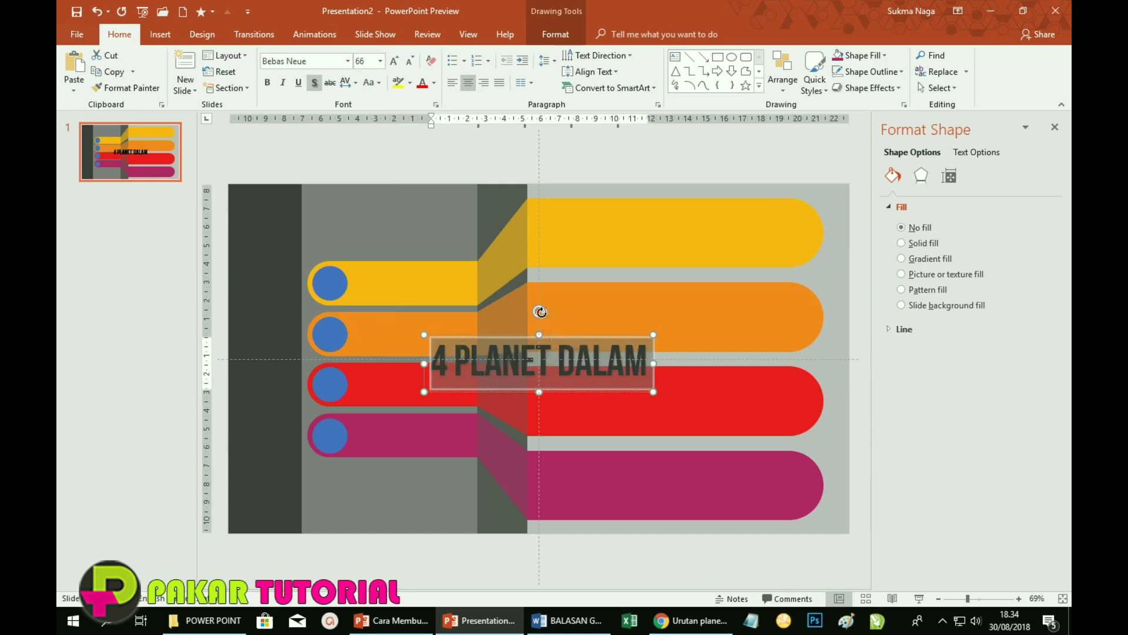
- Rotate the title to run vertically along the dark left strip and colour it white
left_click_drag(586, 334, 292, 335)
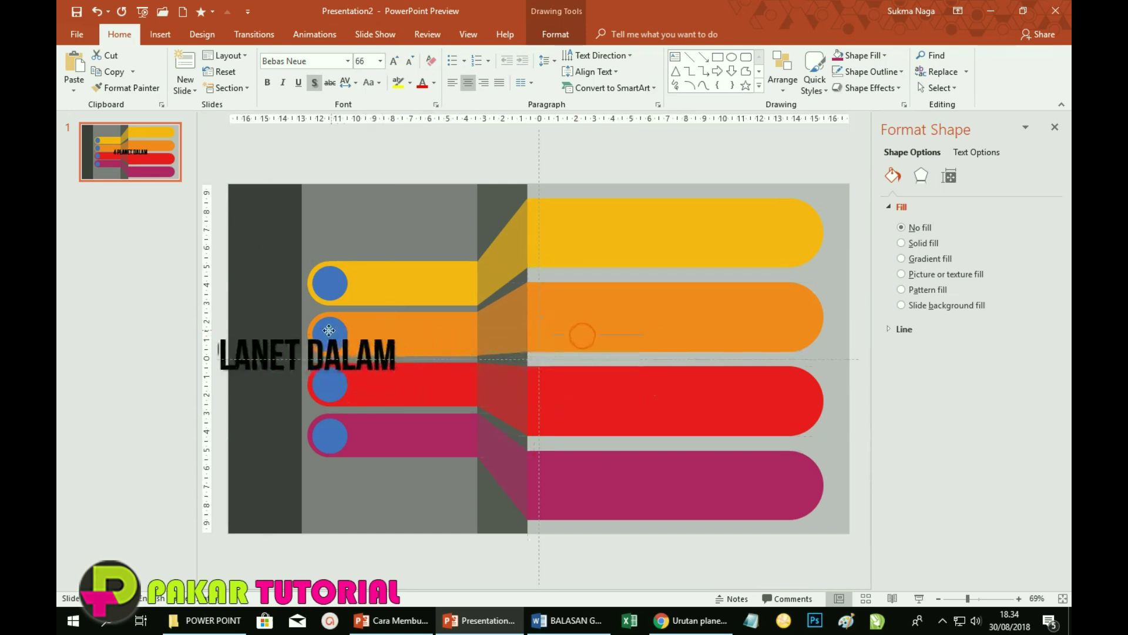
left_click_drag(232, 310, 189, 356)
left_click_drag(275, 337, 301, 337)
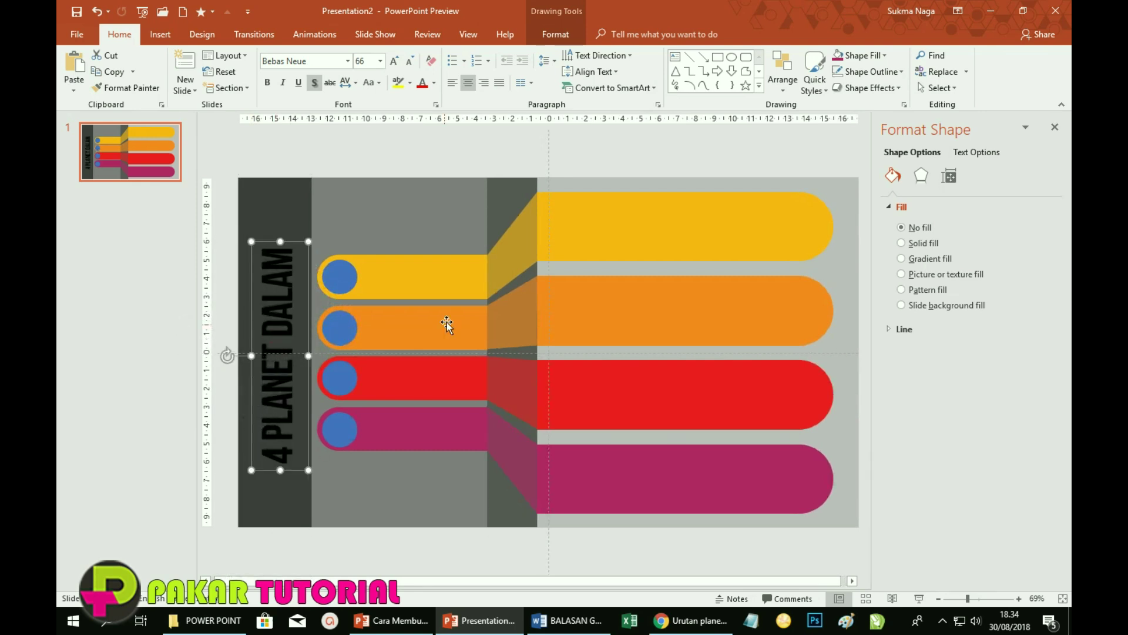
left_click(434, 83)
left_click(422, 115)
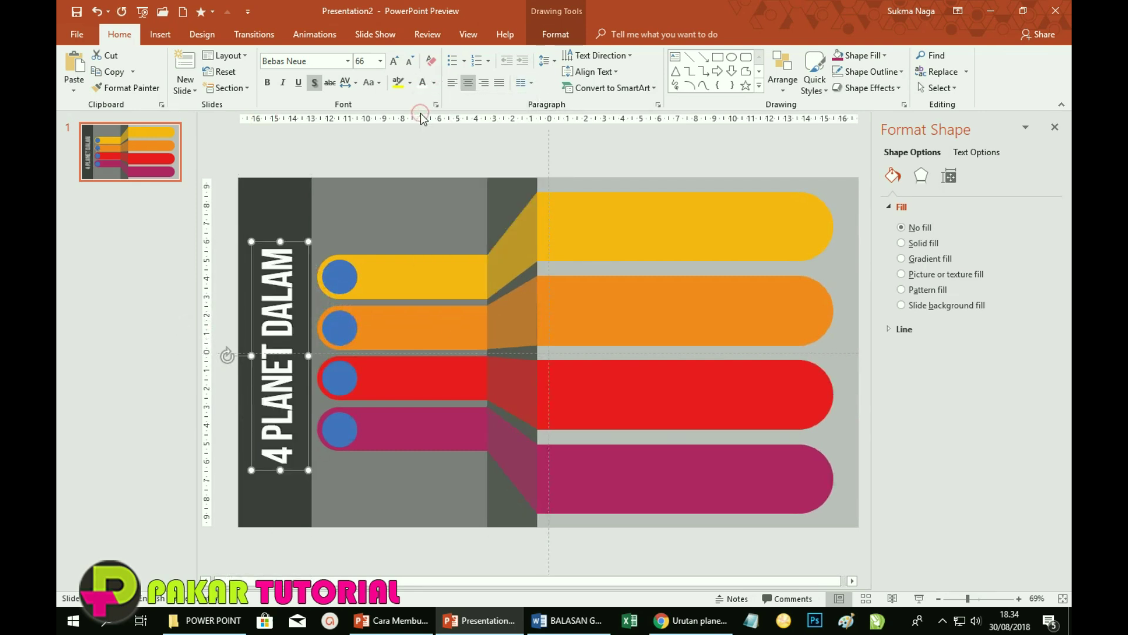
left_click(479, 133)
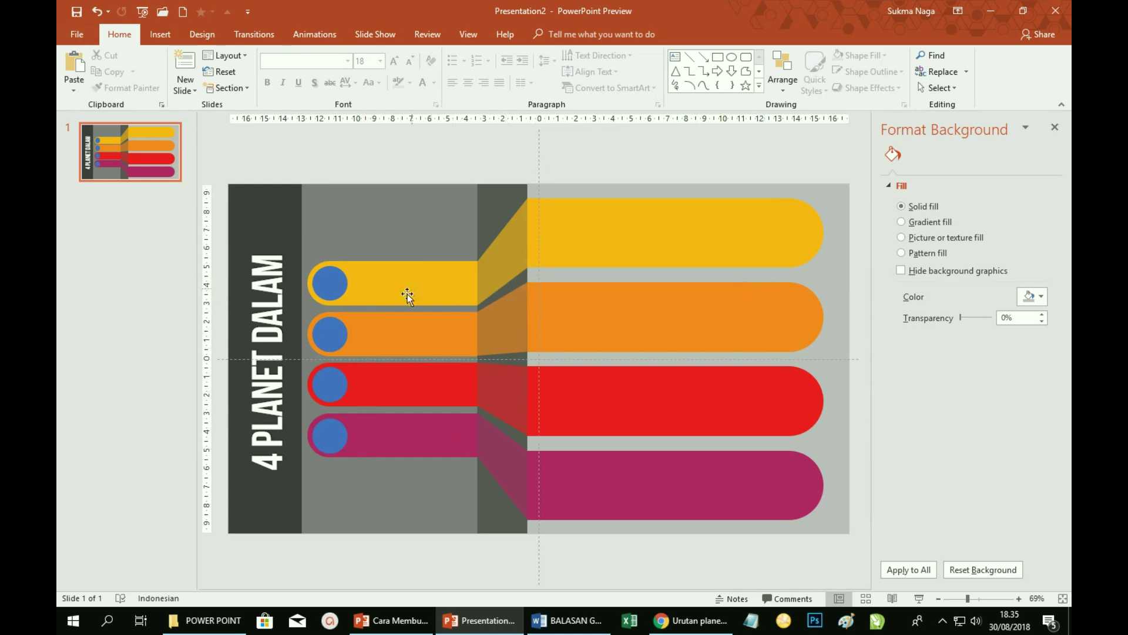
- Create a 36-point 'Merkurius' text box and place it on the yellow bar
left_click(160, 35)
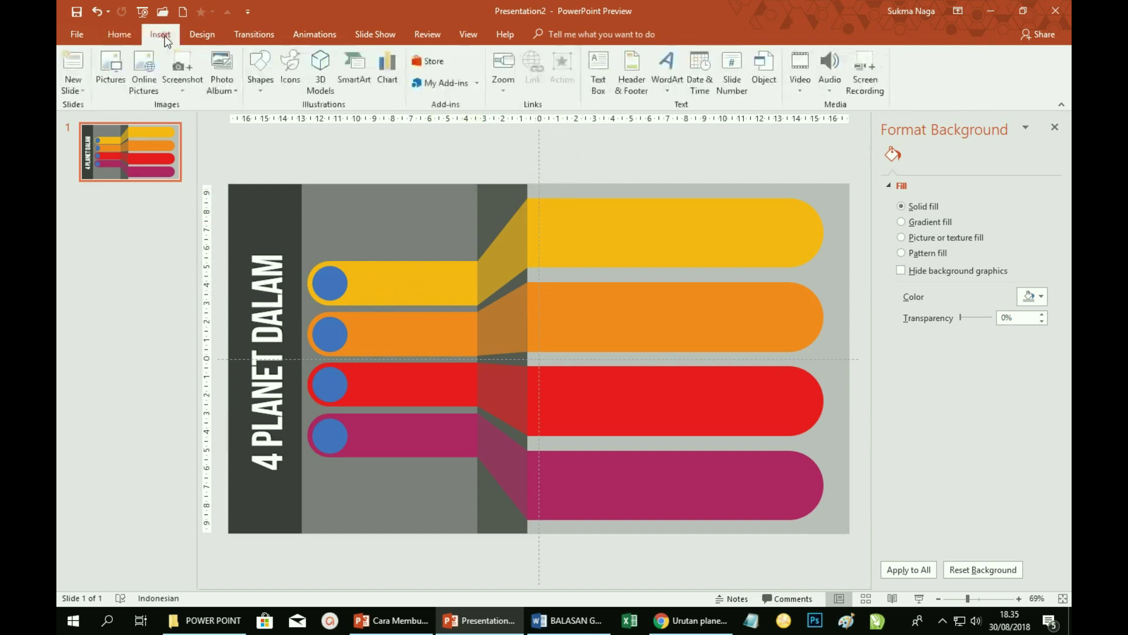
left_click(604, 88)
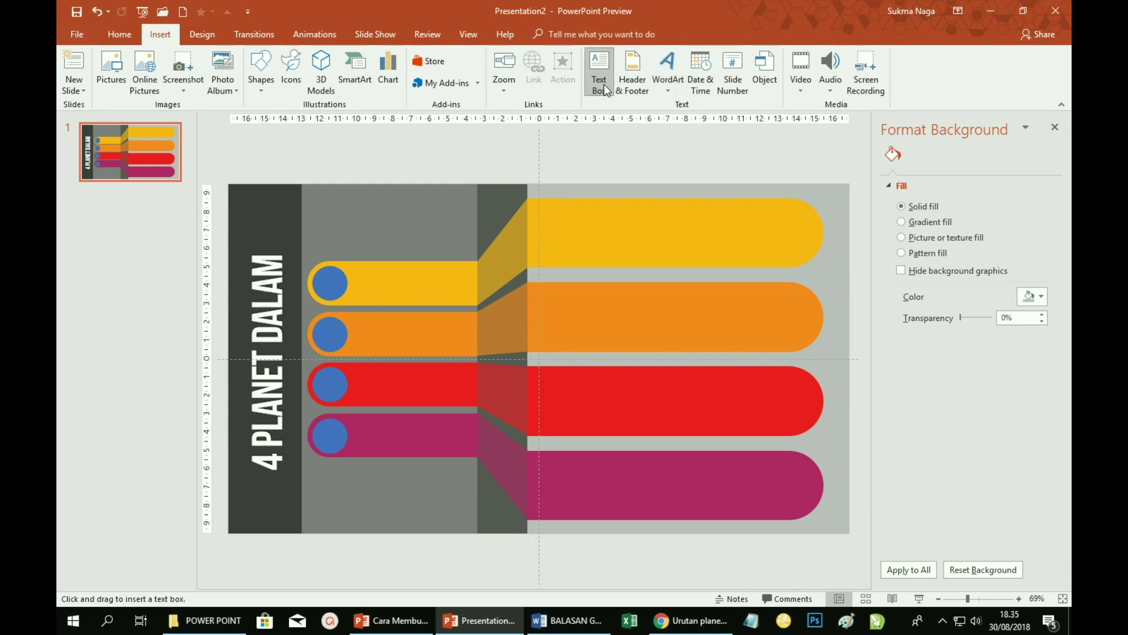
left_click(379, 156)
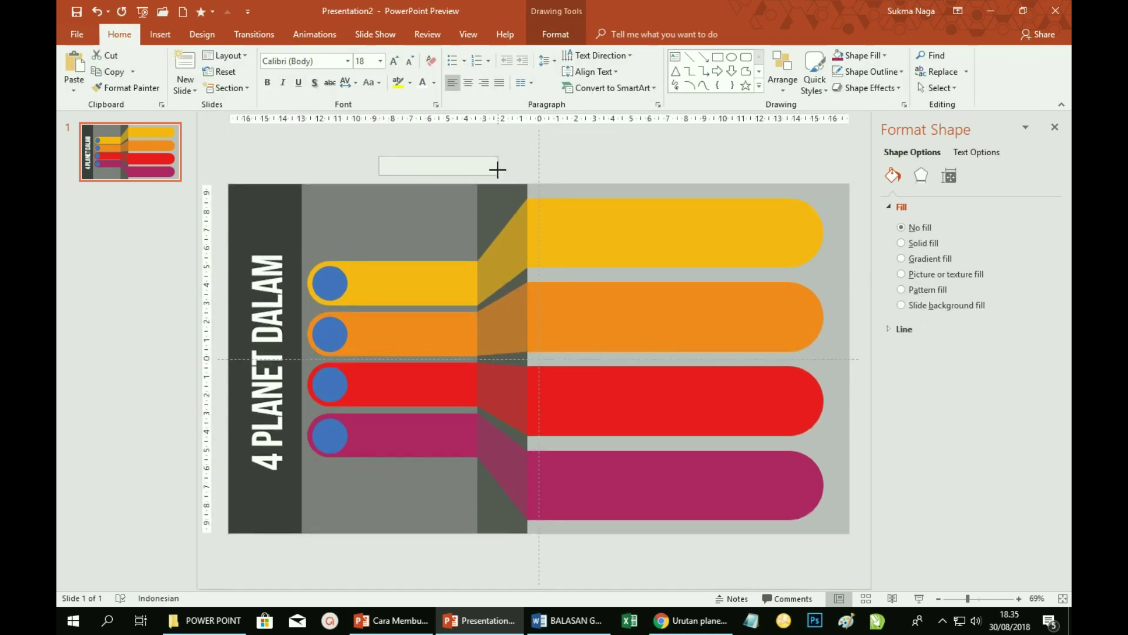
left_click_drag(425, 176, 520, 175)
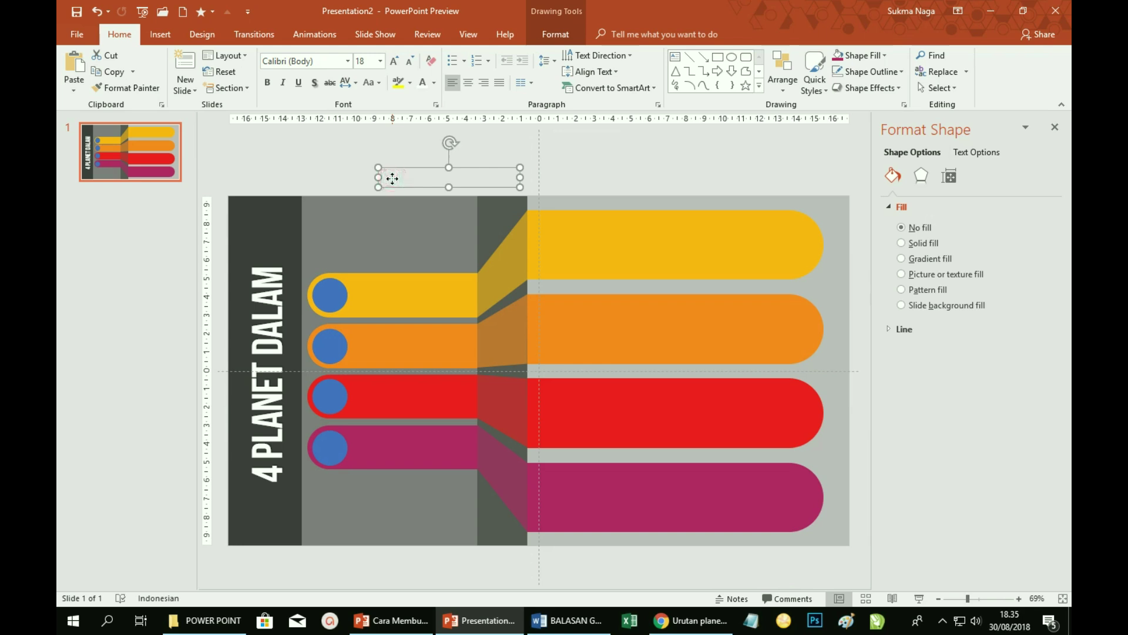
type("Merkurius")
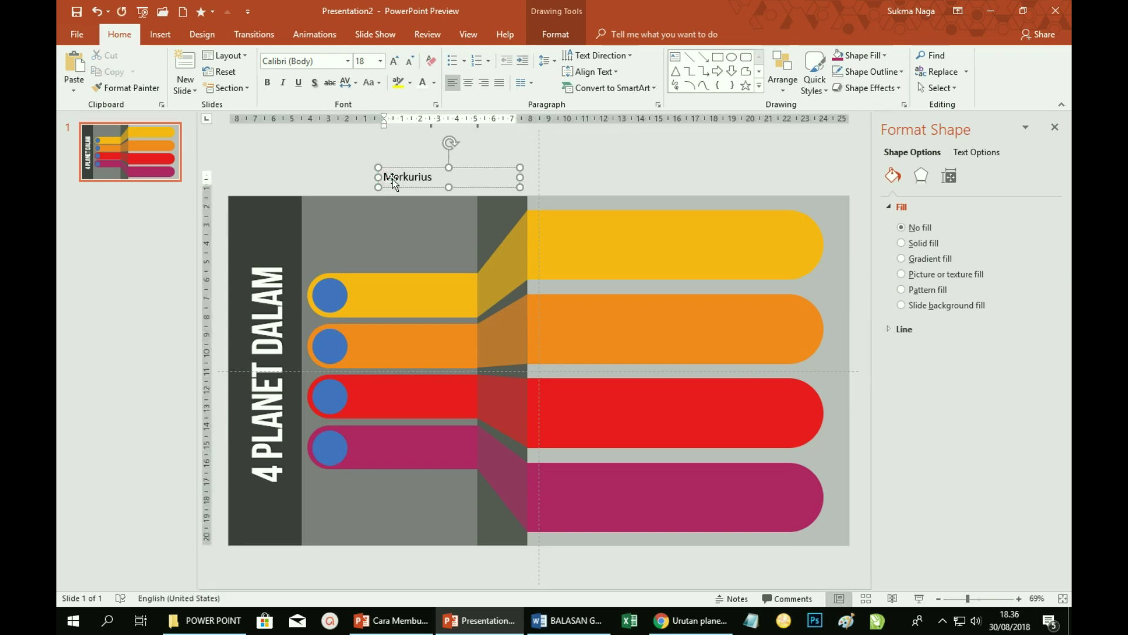
key("ctrl+a")
left_click(380, 60)
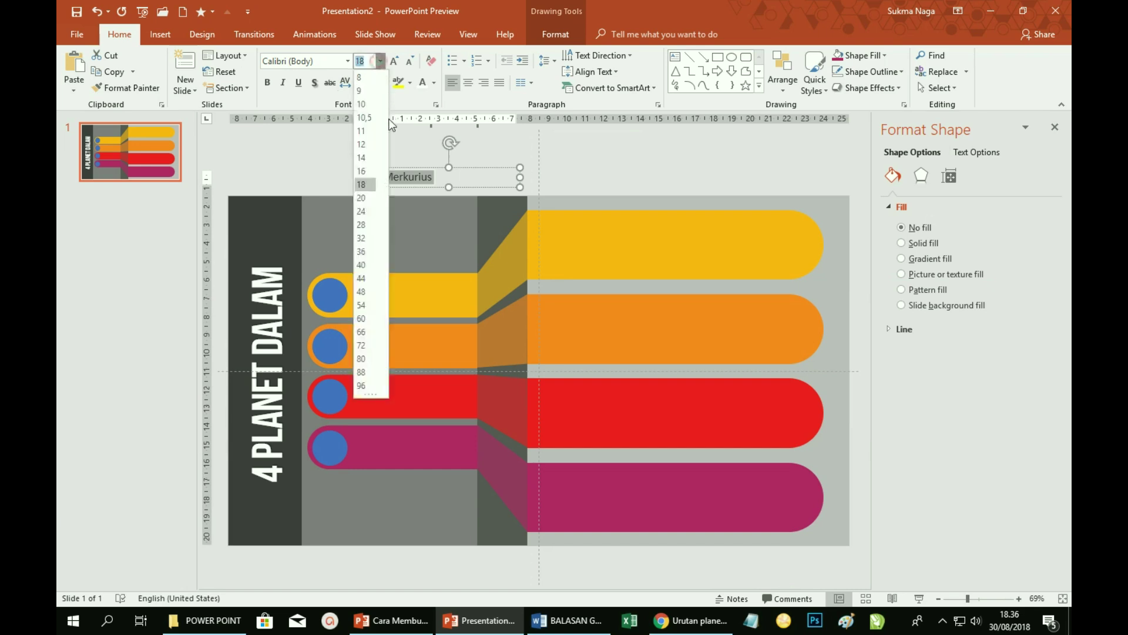
left_click(360, 250)
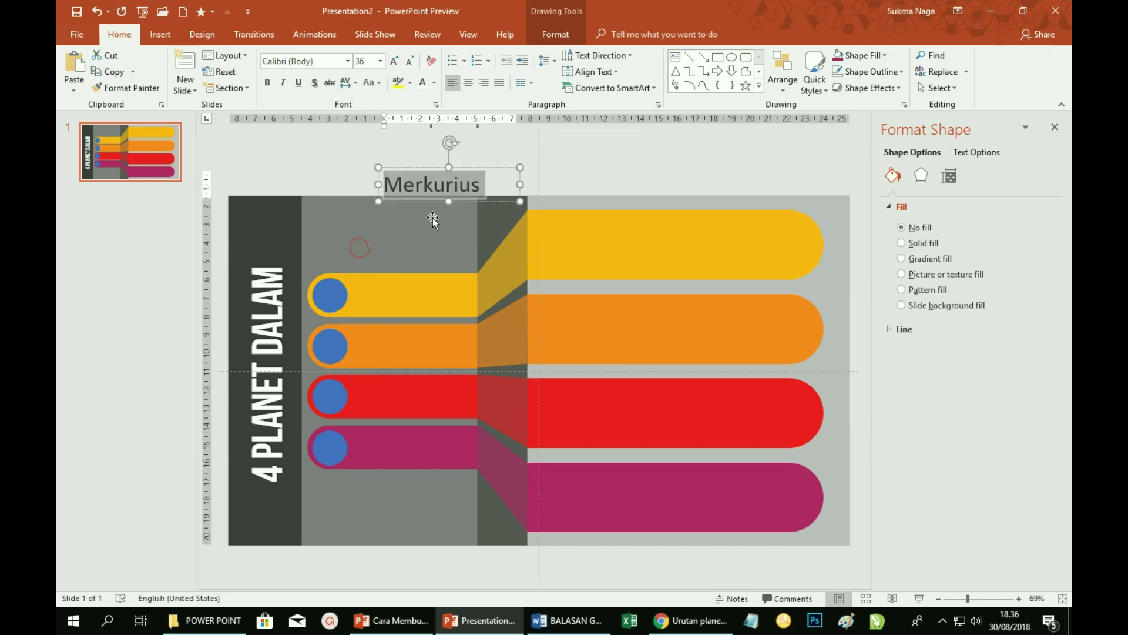
left_click_drag(433, 218, 439, 304)
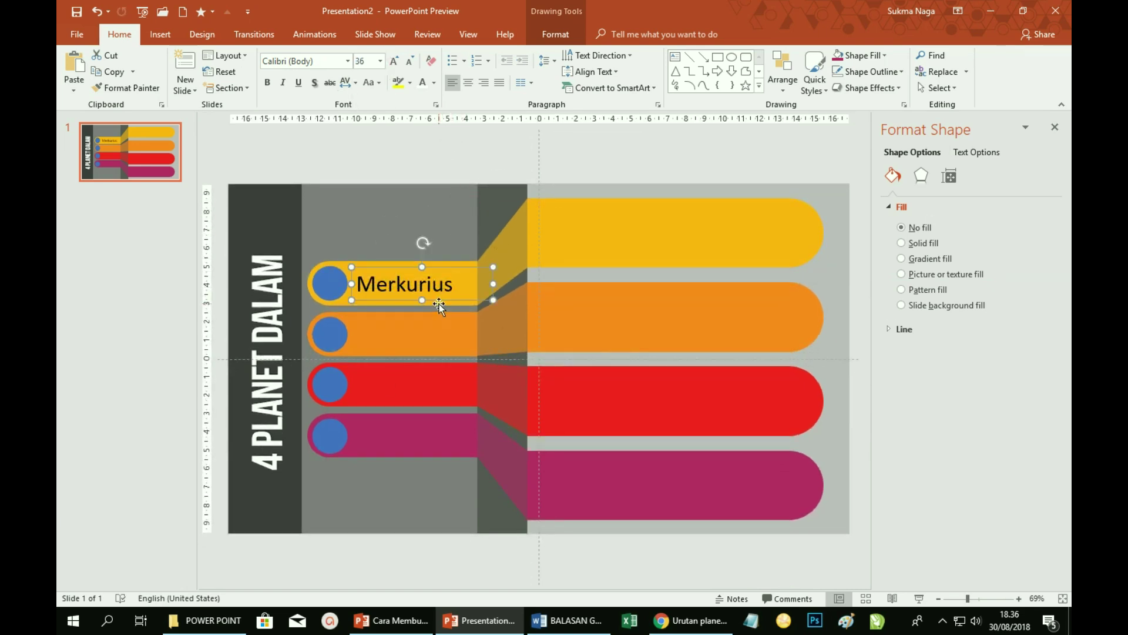
- Copy the label onto the other bars and rename the copies Venus, Bumi and Mars
left_click_drag(439, 305, 434, 449)
left_click(461, 335)
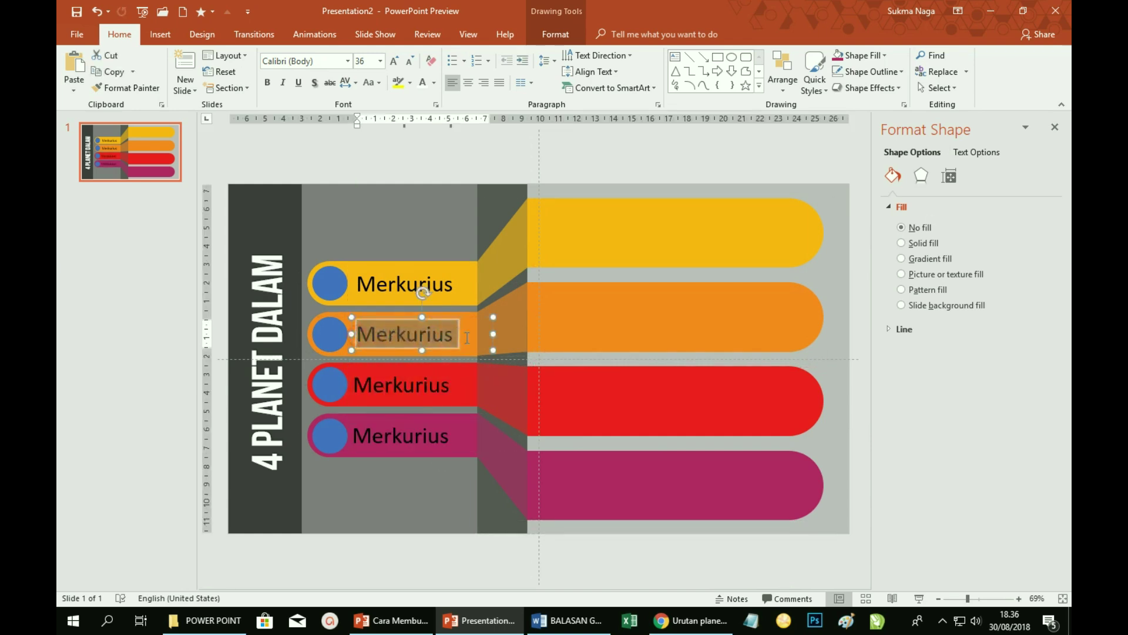
type("Venu")
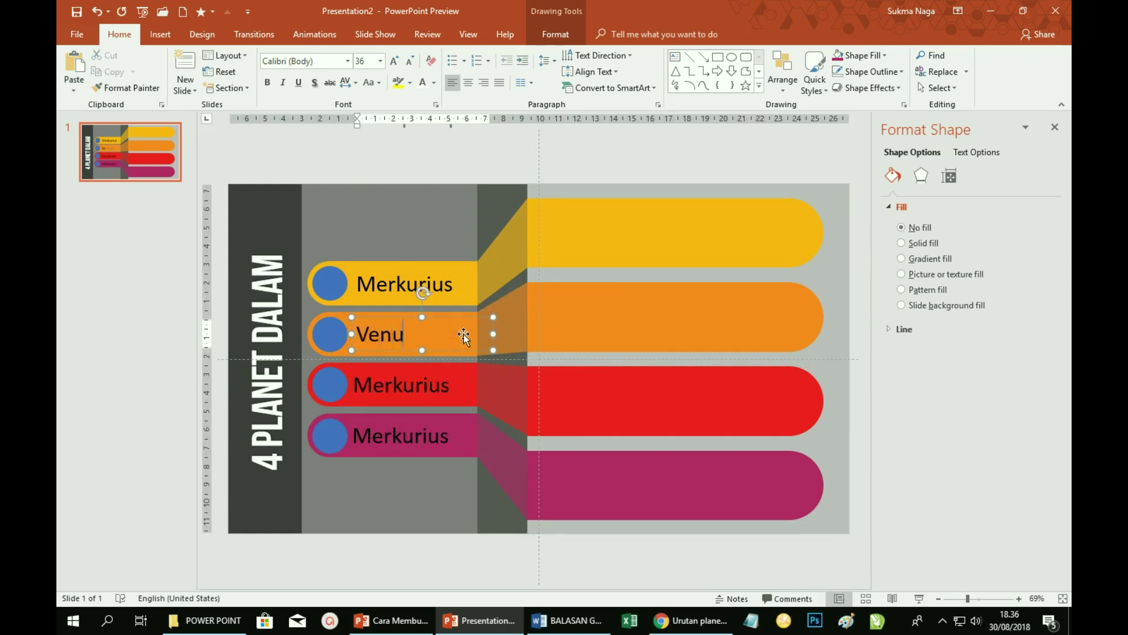
double_click(453, 387)
type("Bumi")
double_click(405, 436)
type("M")
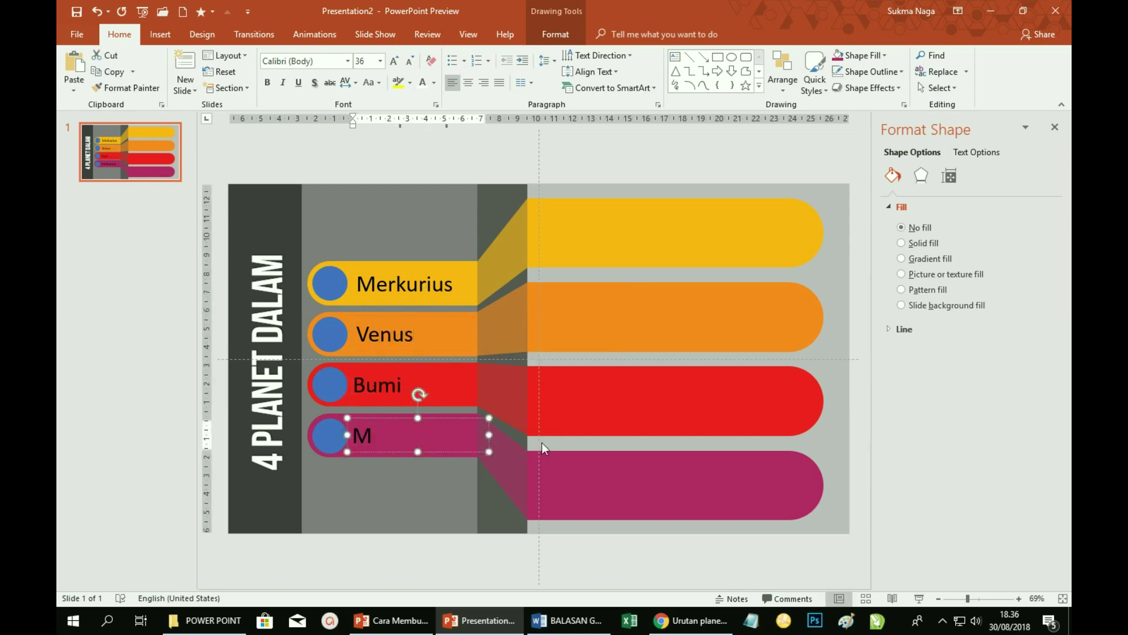
type("ars")
left_click(542, 442)
left_click(334, 284)
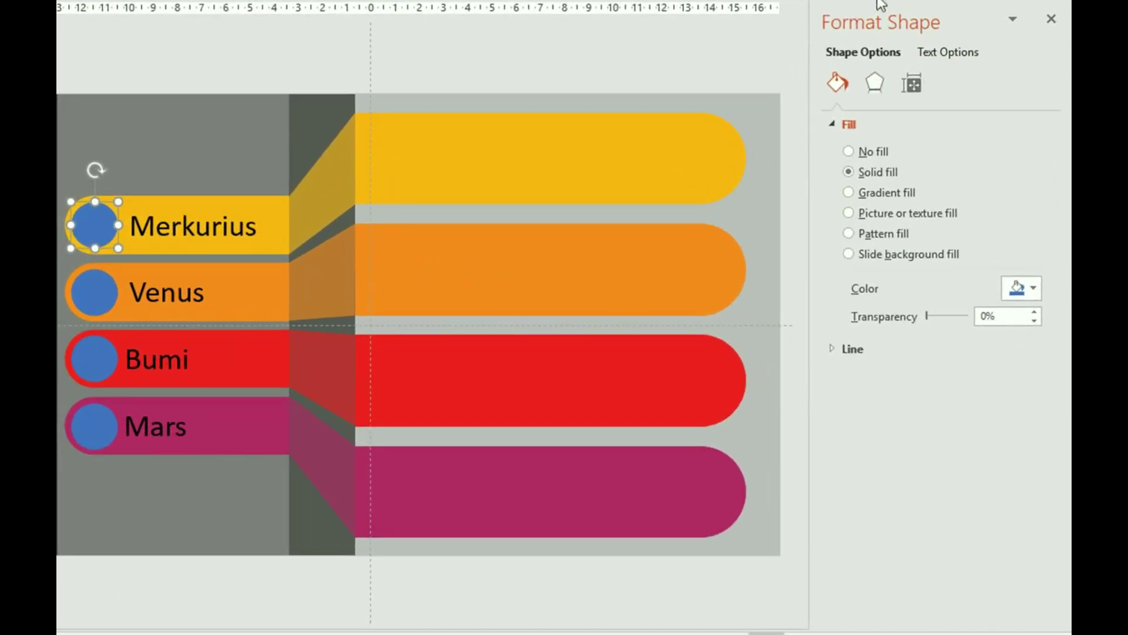
- Fill the Merkurius circle with the Jupiter picture, offset −20% left and −13% right
left_click(850, 214)
left_click(875, 312)
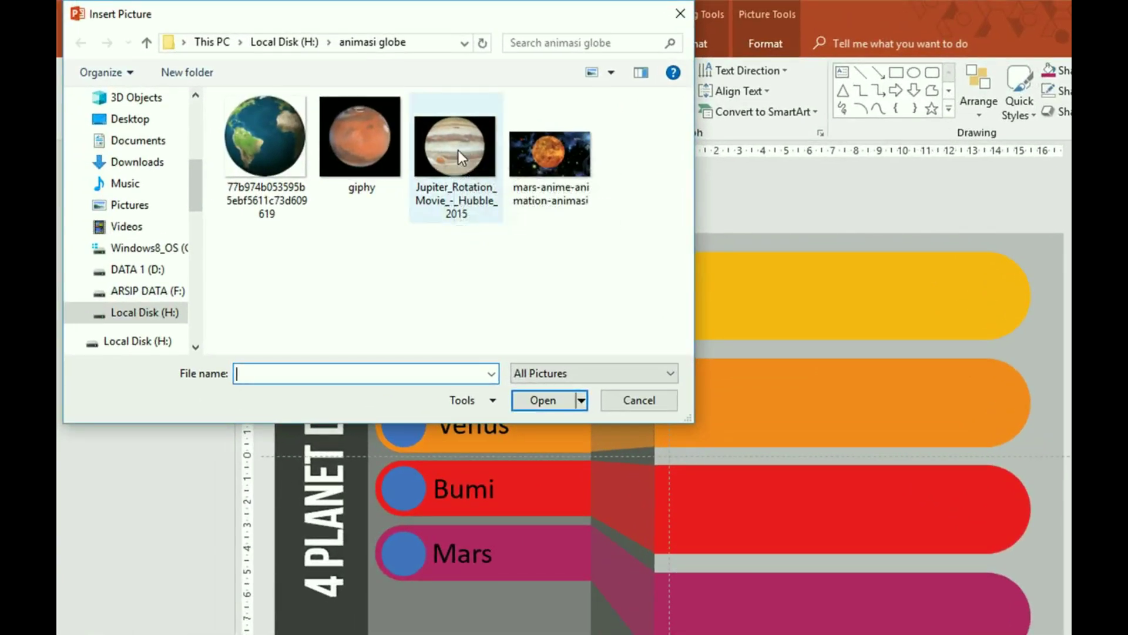
left_click(457, 150)
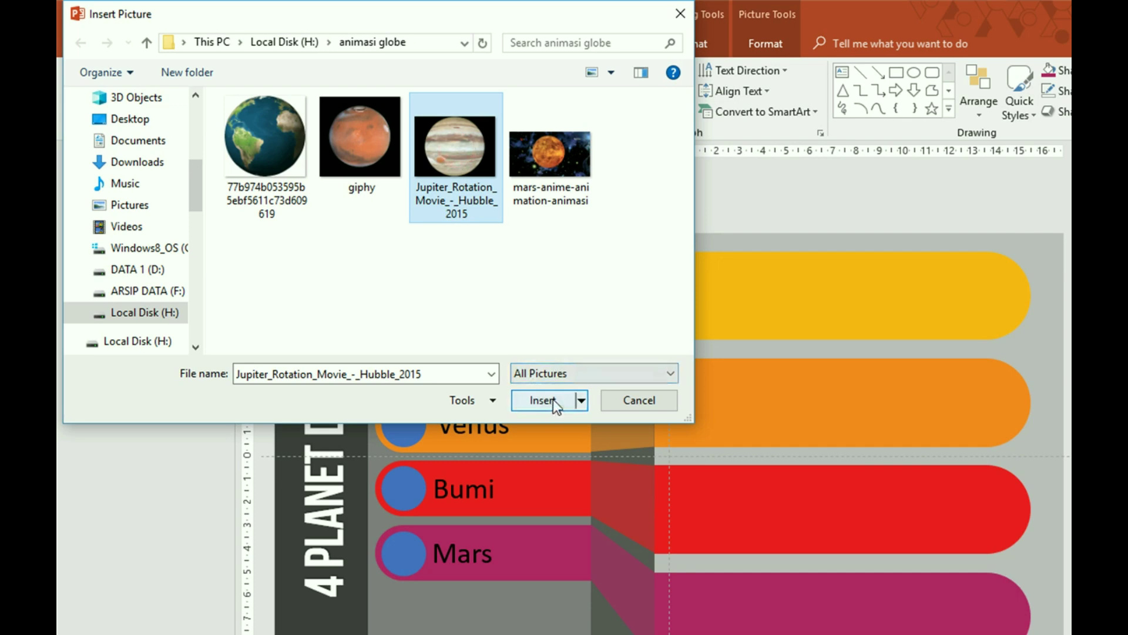
left_click(552, 401)
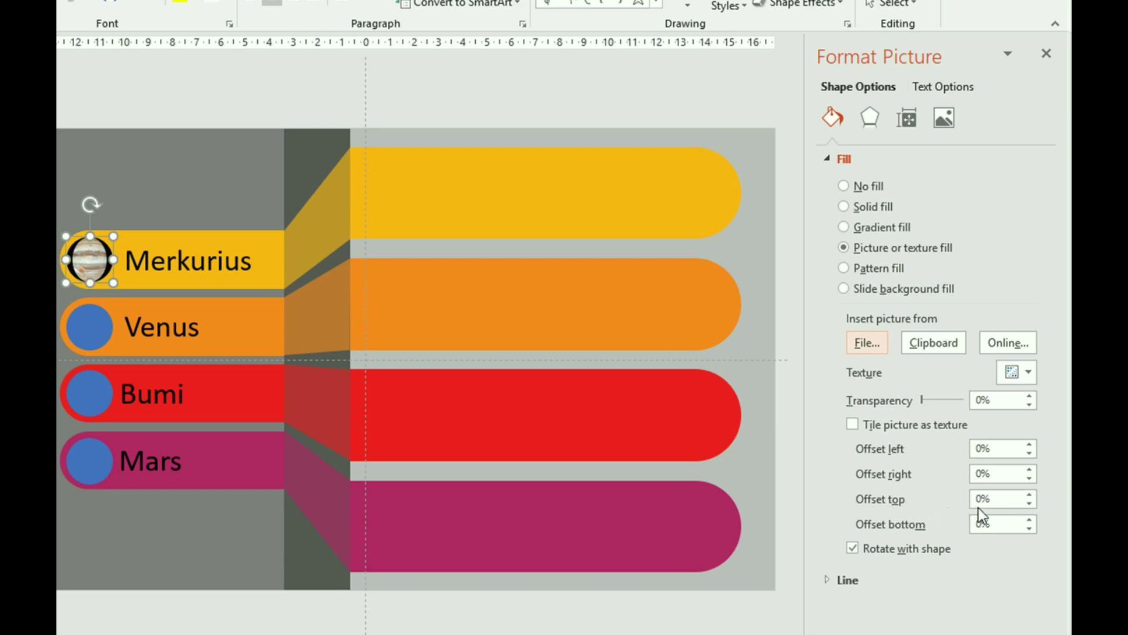
left_click(1030, 452)
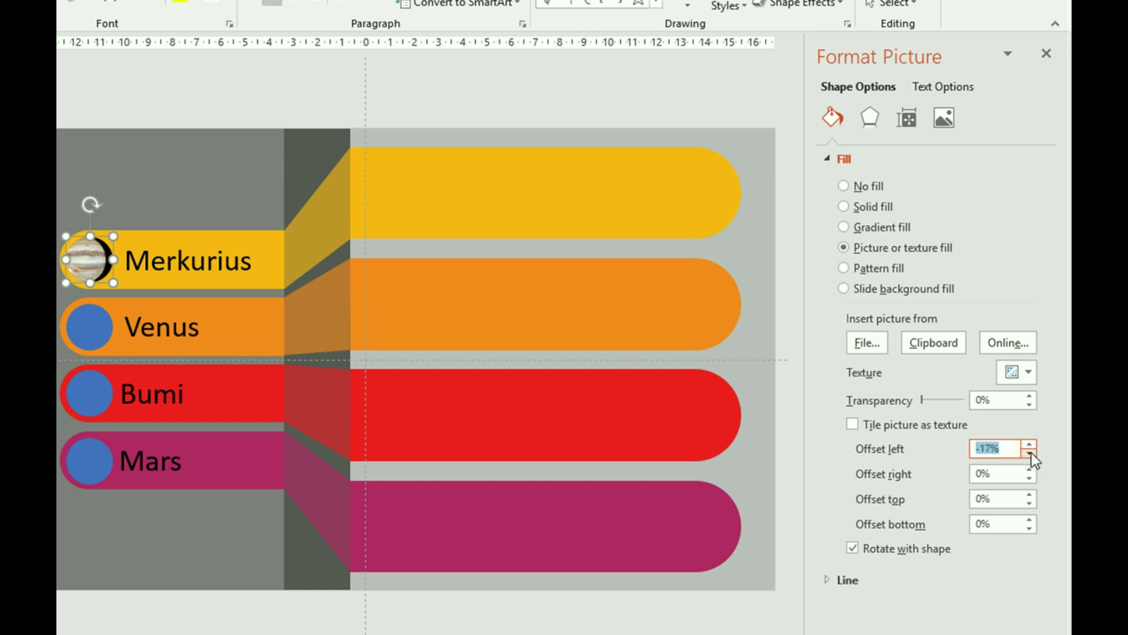
left_click(1030, 452)
left_click(1029, 477)
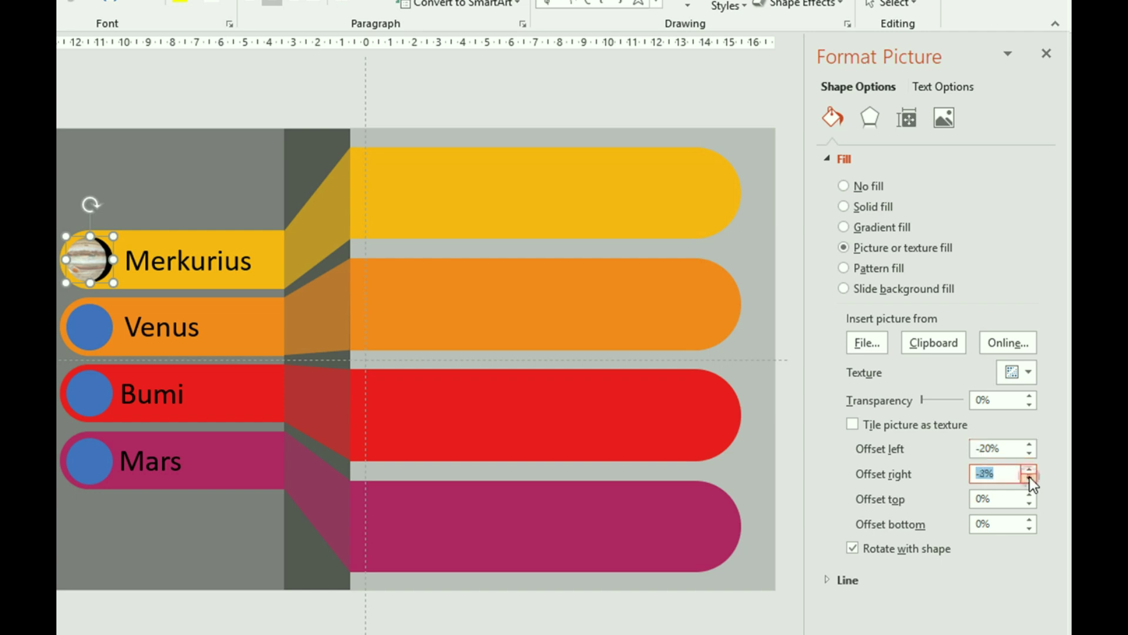
left_click_drag(1030, 477, 1030, 477)
- Fill the Venus circle with the giphy planet image, with top and bottom offsets about −20%
left_click(85, 341)
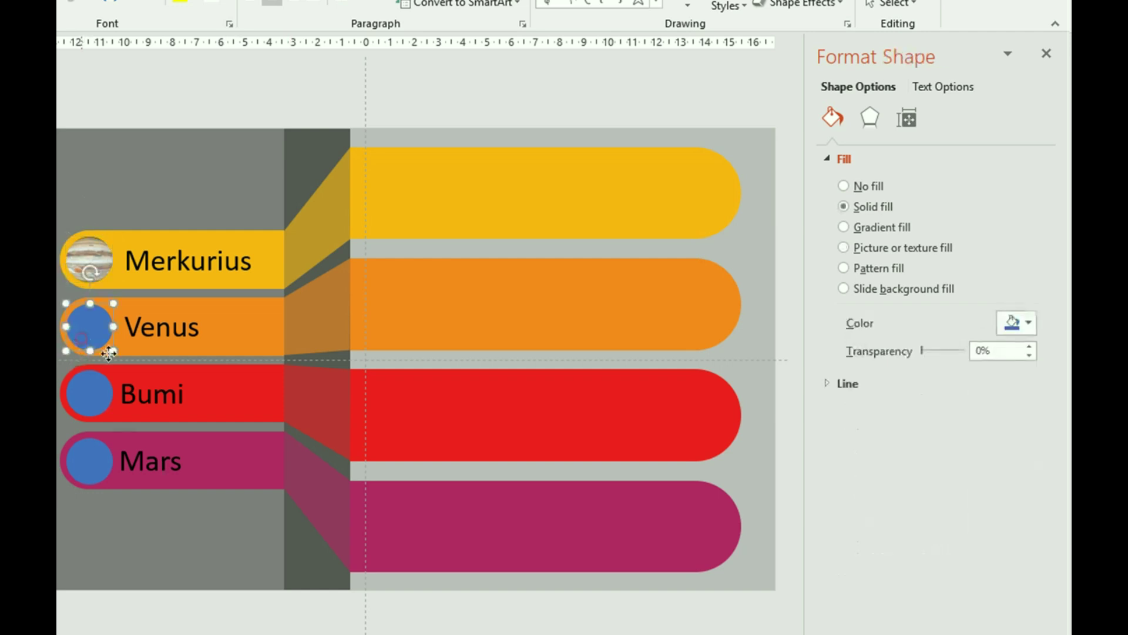
left_click(844, 247)
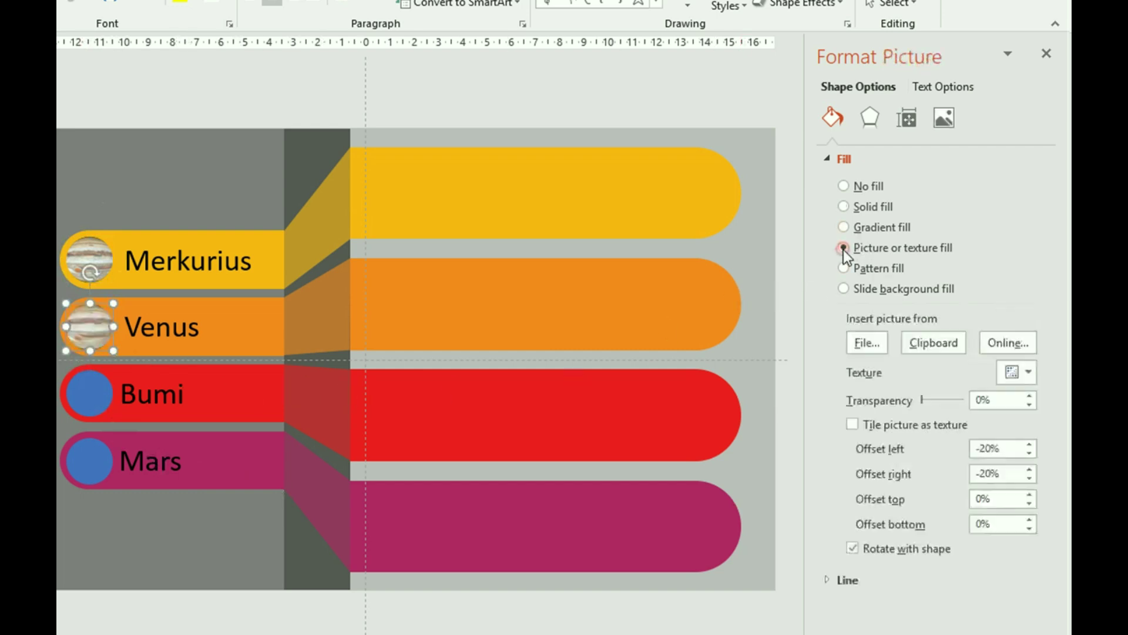
left_click(866, 345)
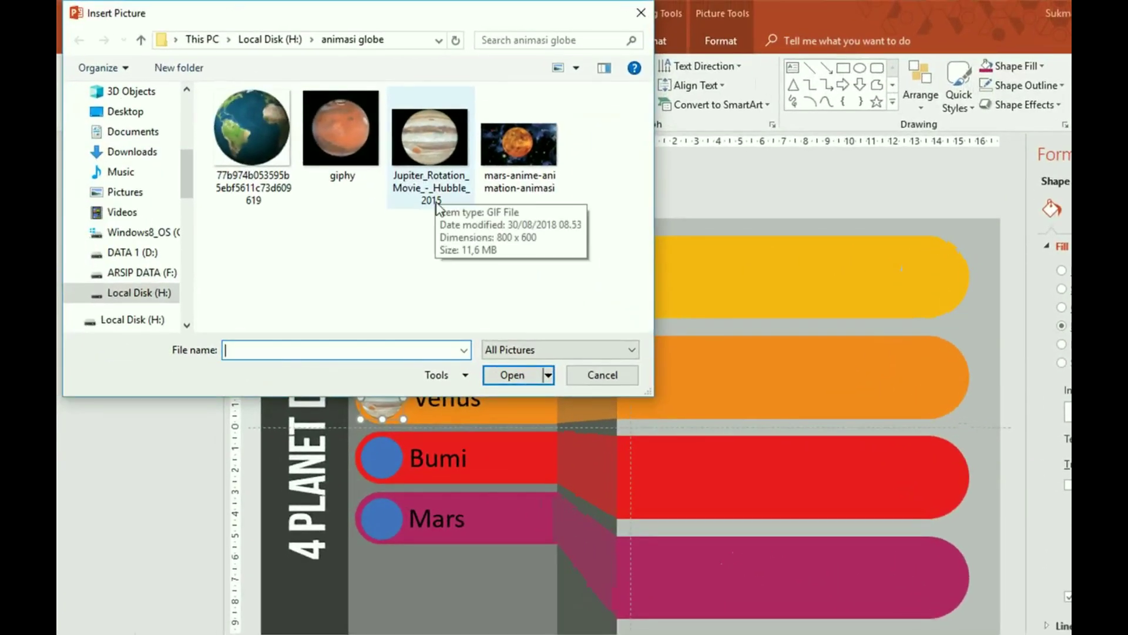
left_click(341, 129)
left_click(512, 375)
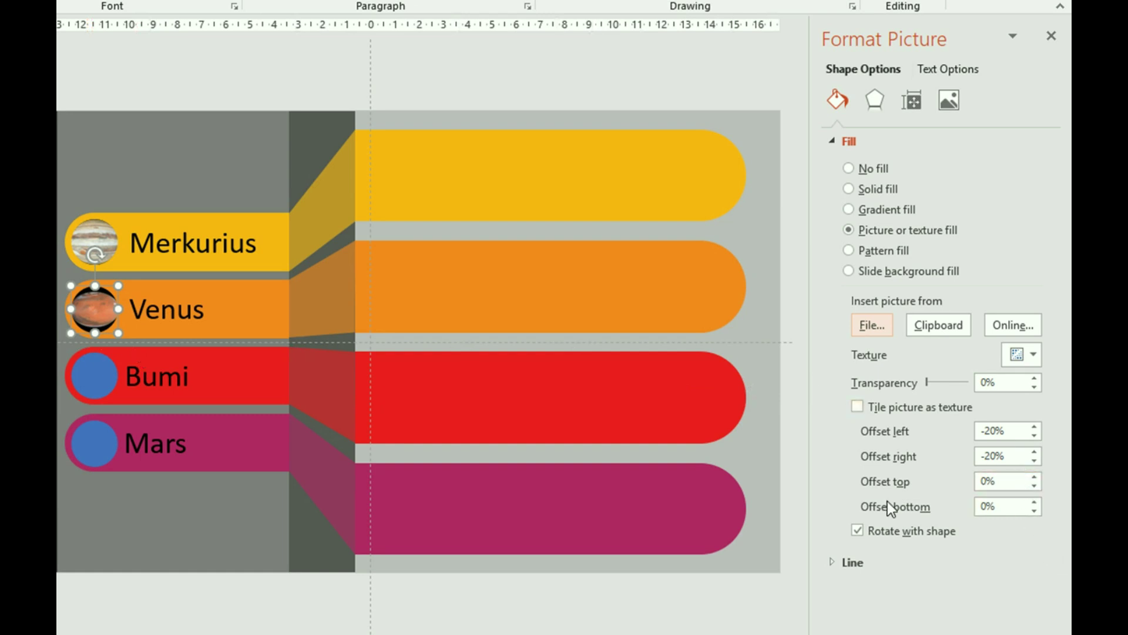
left_click(1036, 489)
left_click(1036, 489)
left_click(1036, 488)
left_click(1036, 488)
left_click(1036, 488)
left_click(1035, 488)
left_click(1035, 488)
left_click(1034, 510)
left_click(1035, 510)
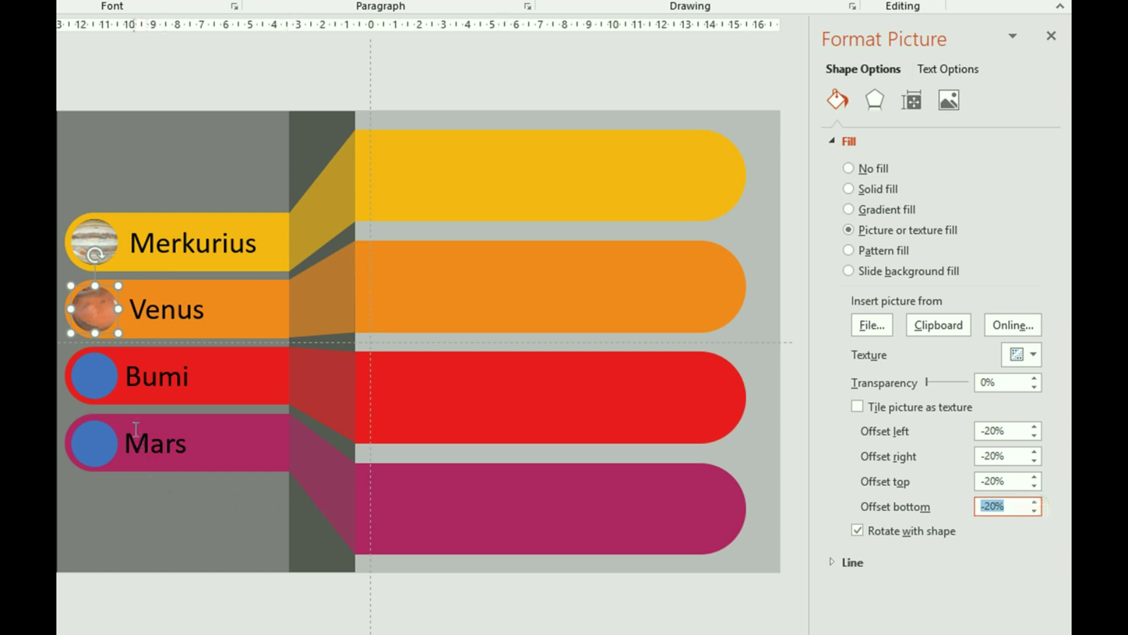
- Fill the Bumi circle with the Earth picture
left_click(103, 381)
left_click(848, 229)
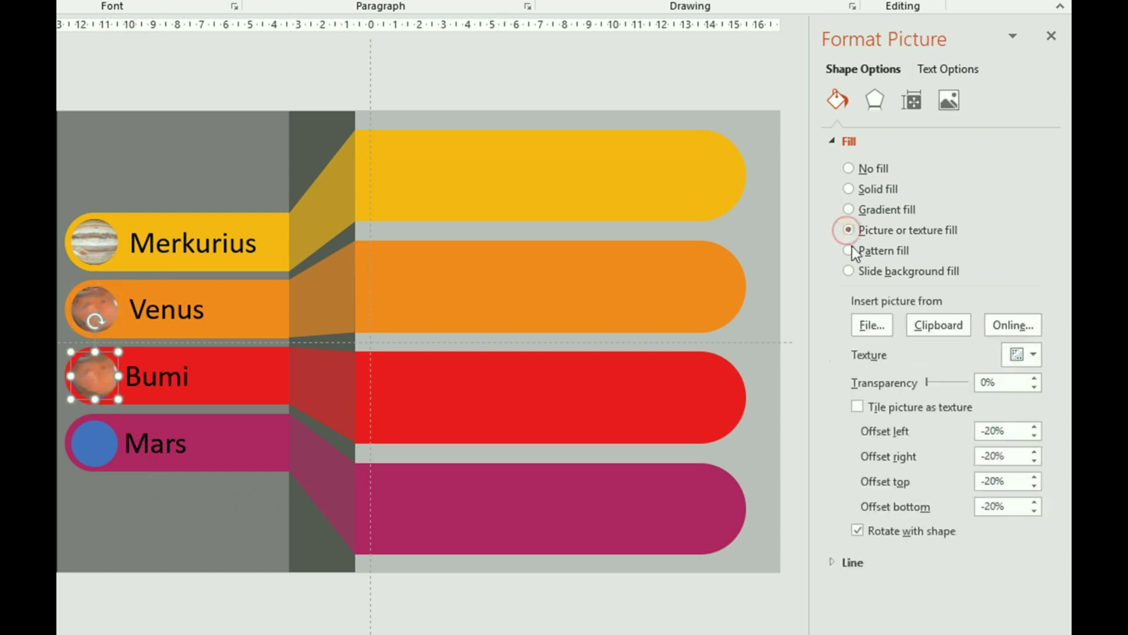
left_click(873, 325)
left_click(246, 285)
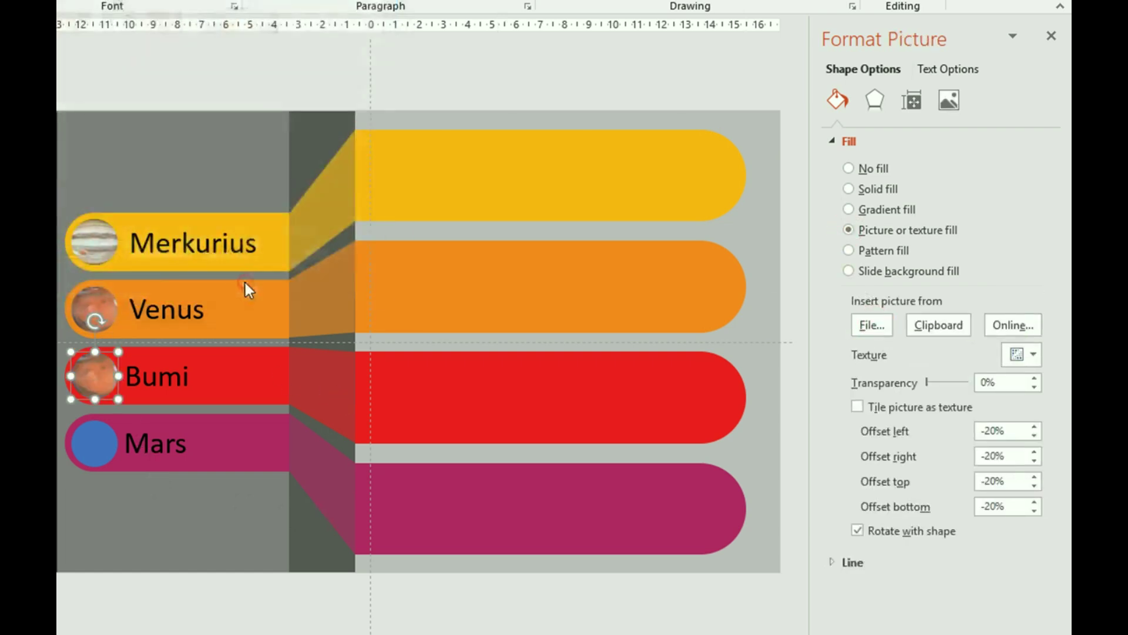
- Fill the Mars circle with the mars-anime image, offsets about −70% right and −72% left
left_click(96, 448)
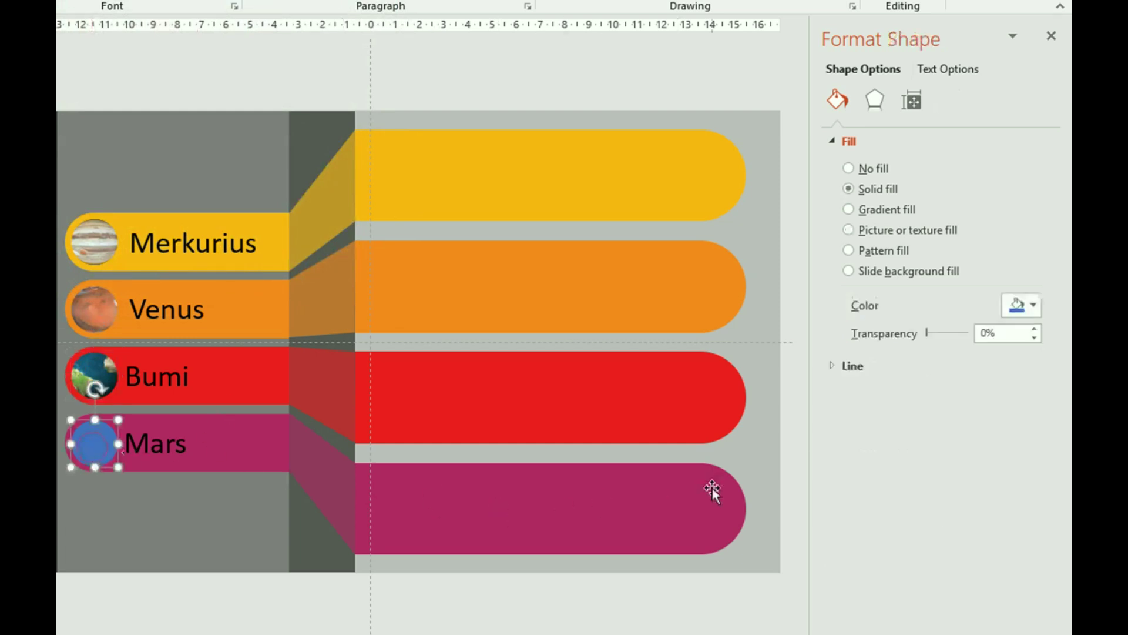
left_click(848, 230)
left_click(872, 325)
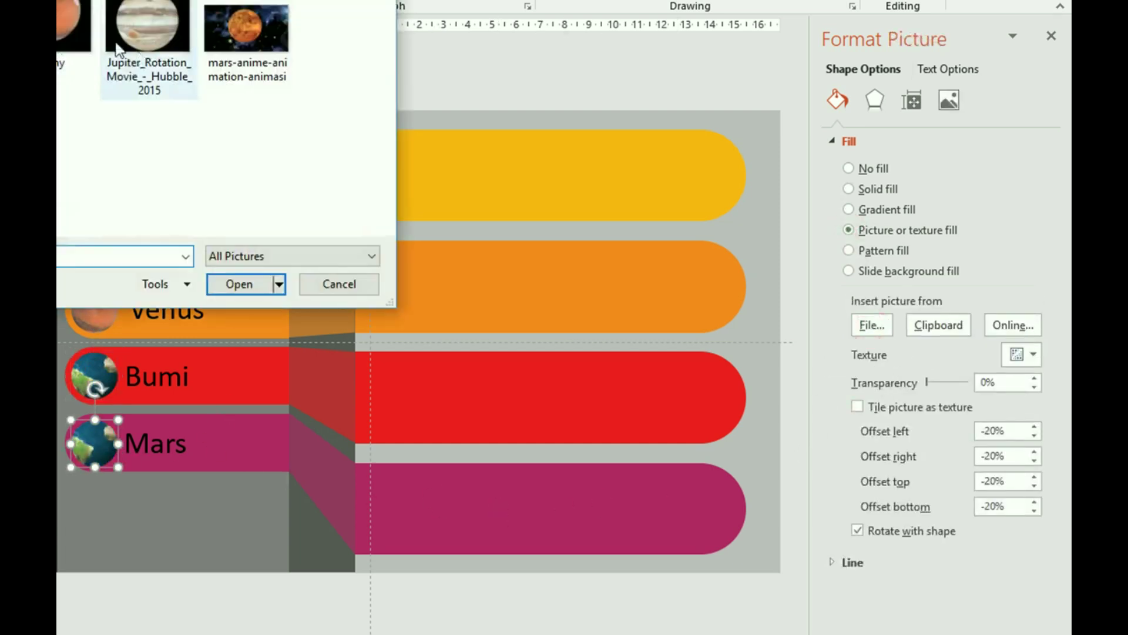
left_click(258, 43)
left_click(239, 284)
left_click(1035, 461)
left_click_drag(1034, 460, 1035, 463)
left_click_drag(1036, 435, 1036, 435)
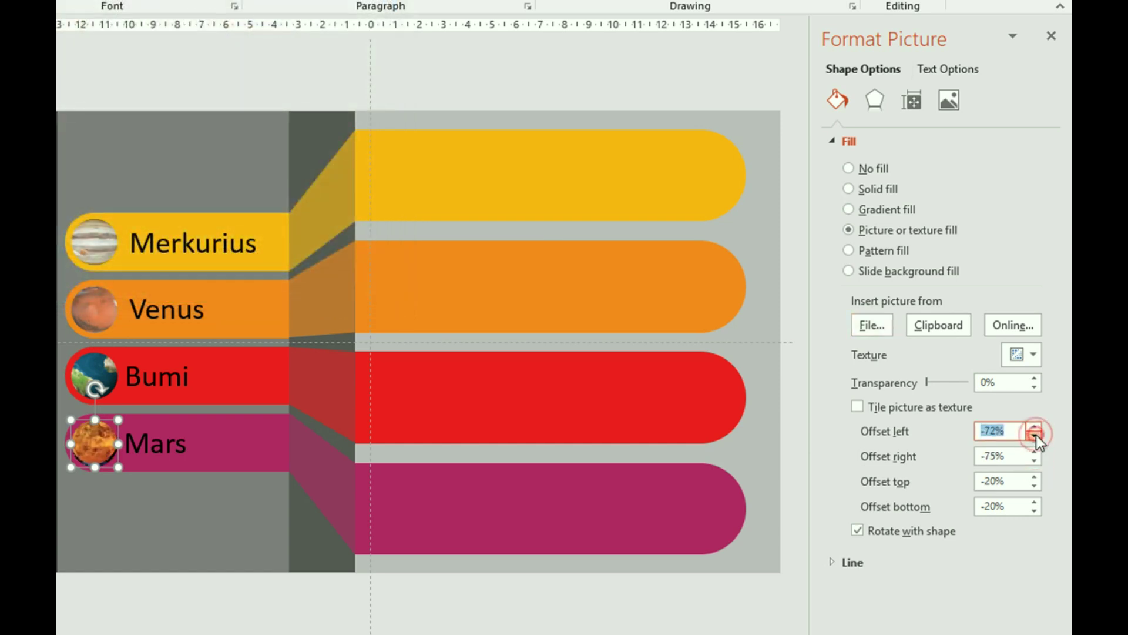
left_click(350, 573)
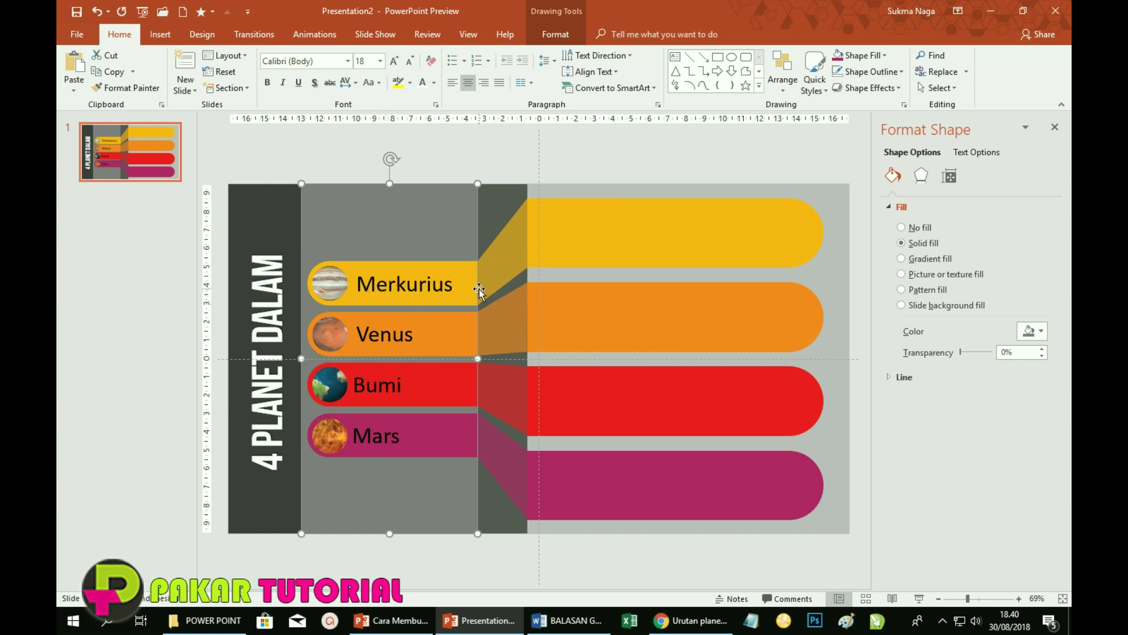
- Add a 24 pt text box with the Merkurius placeholder description onto the yellow bar
left_click(160, 34)
left_click(598, 83)
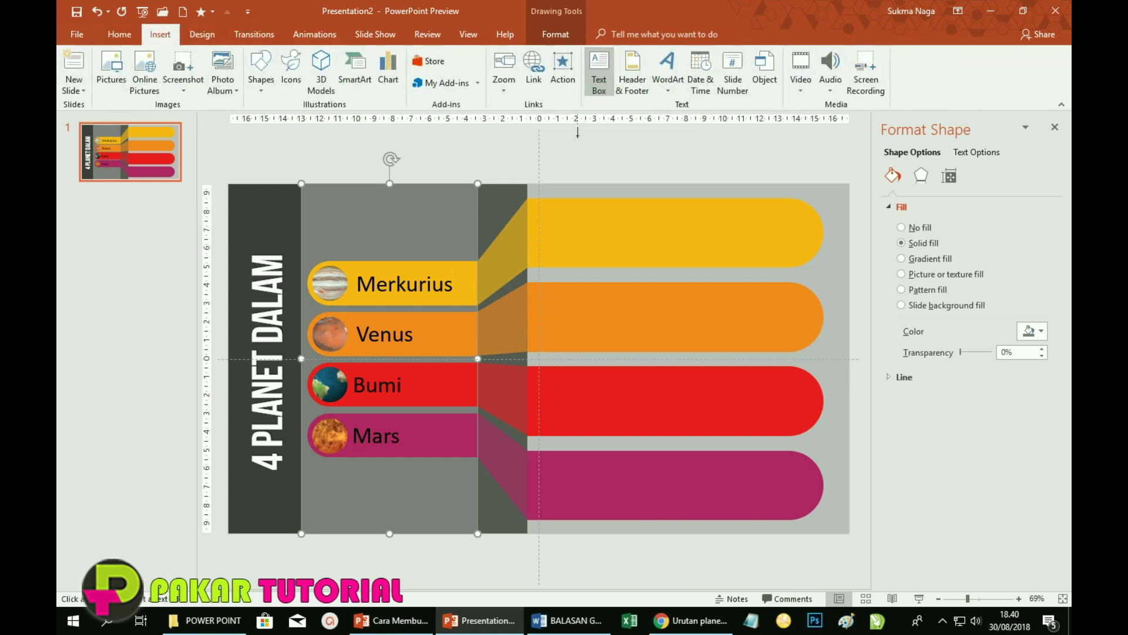
left_click_drag(574, 145, 816, 165)
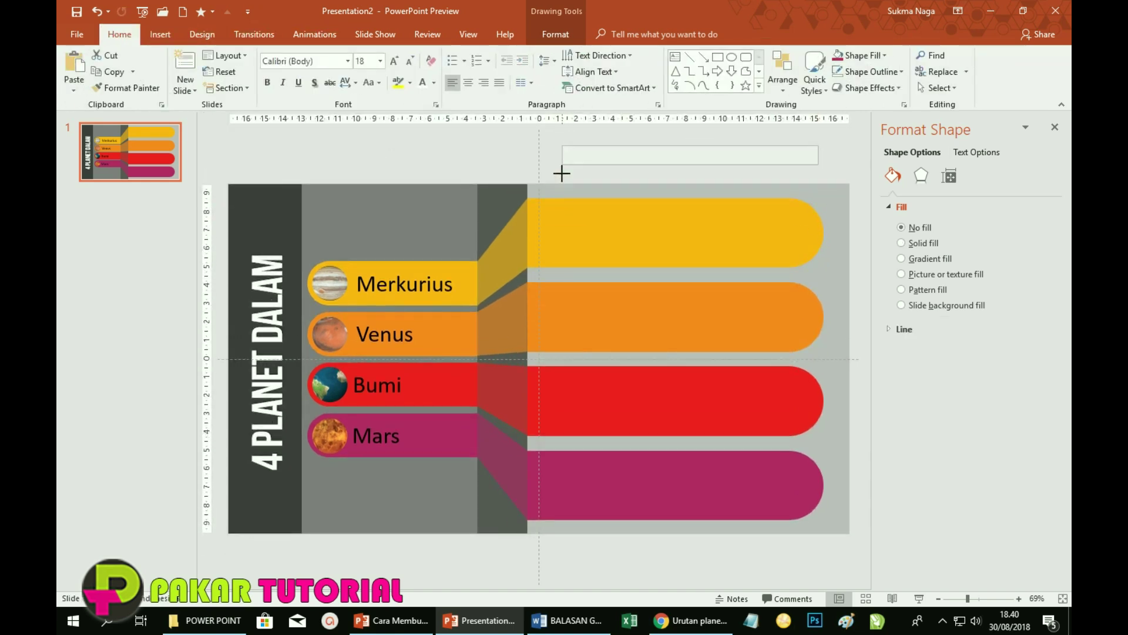
type("Merkurius adalah bla bla bala bala bla bla bla bal balan bala bala abajsd hhdhdjh sdhshd hdghsgd hgdhgsadh")
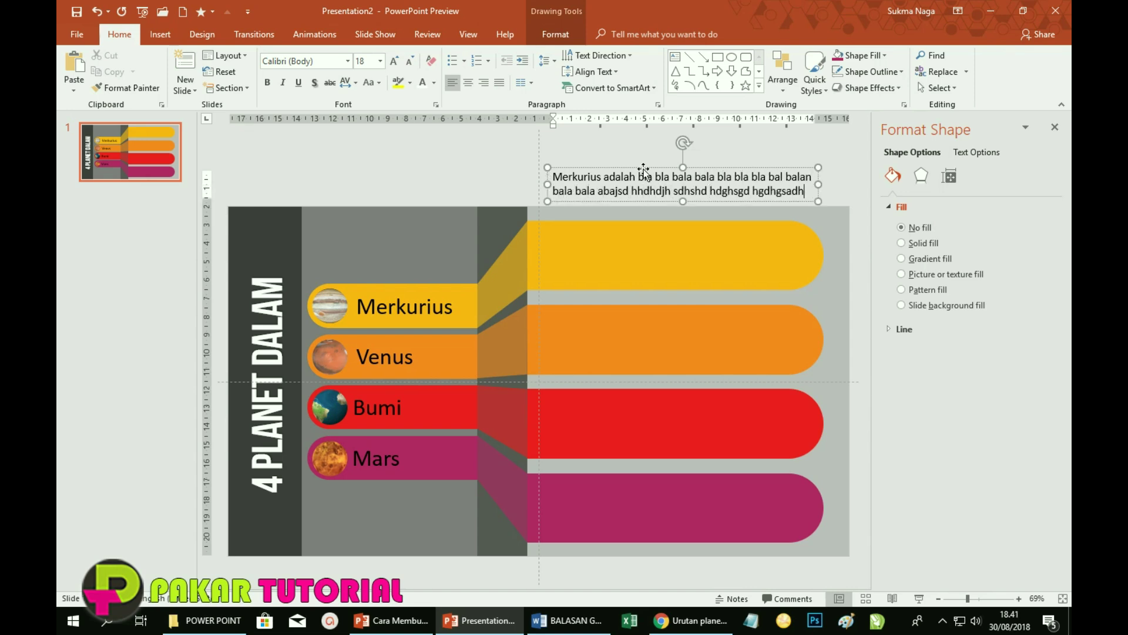
left_click(644, 167)
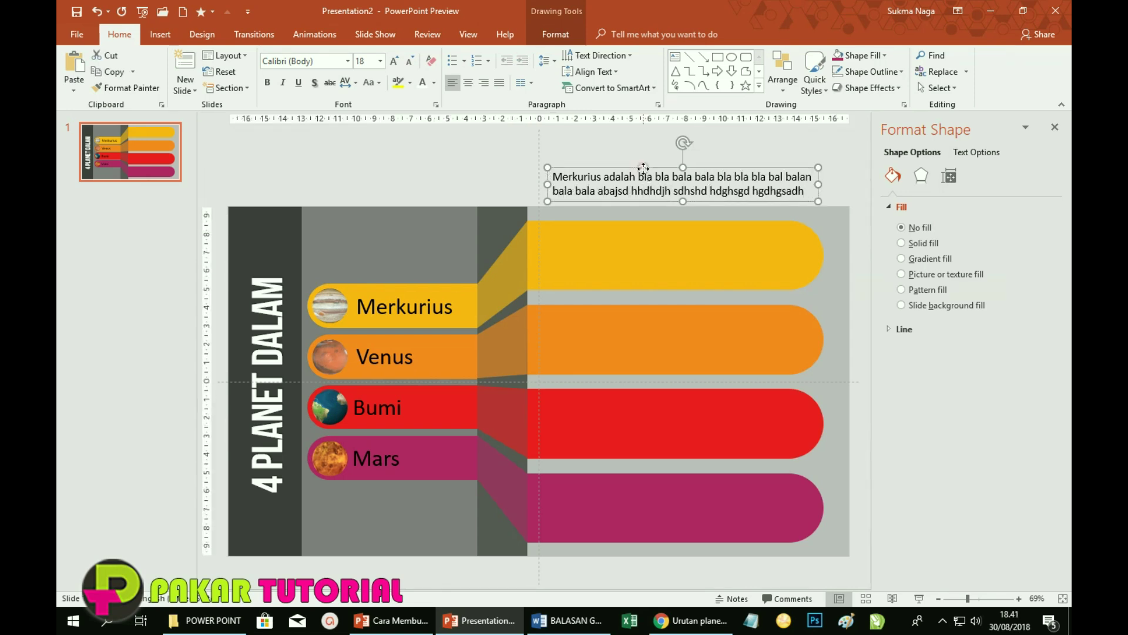
left_click(381, 61)
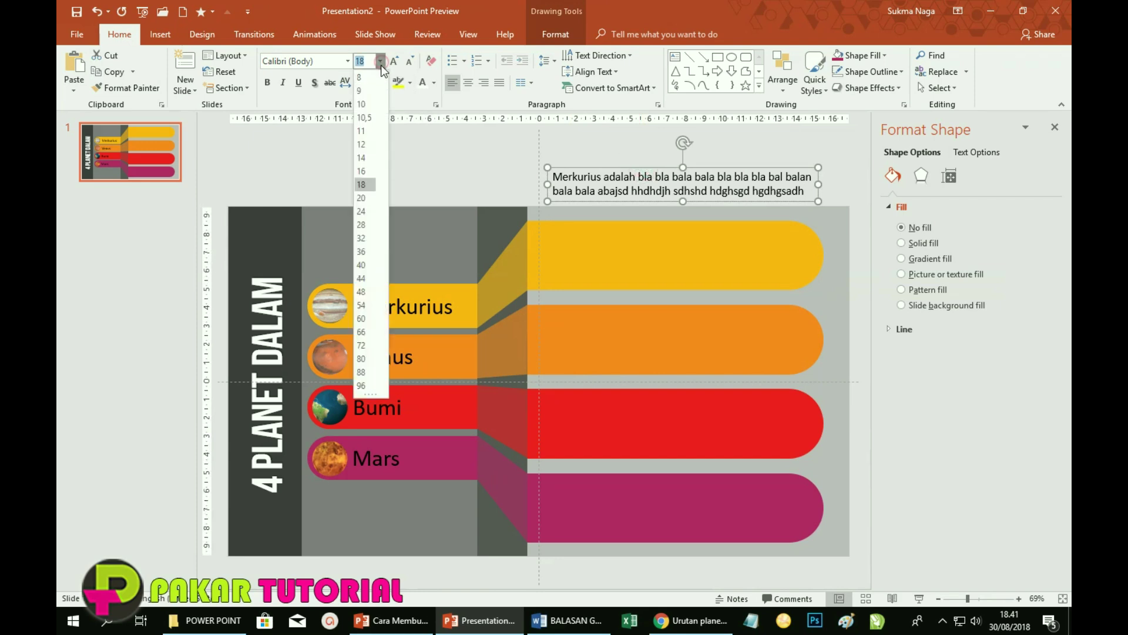
left_click(362, 211)
left_click_drag(654, 167, 639, 200)
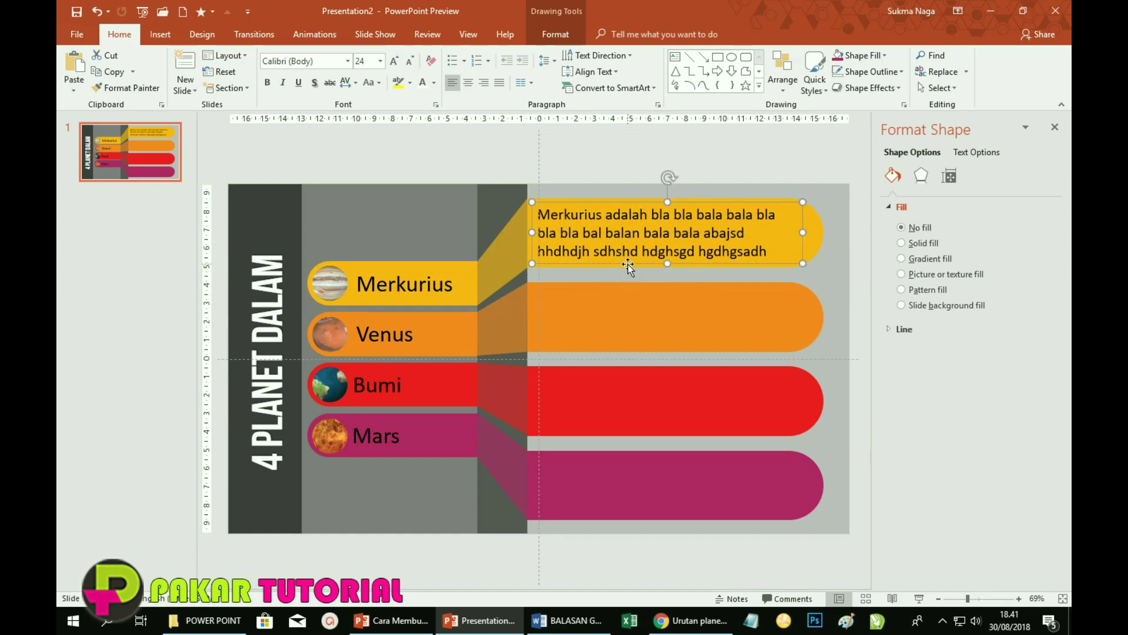
- Copy the description onto the other bars and make the red and magenta texts white
left_click_drag(628, 263, 631, 514)
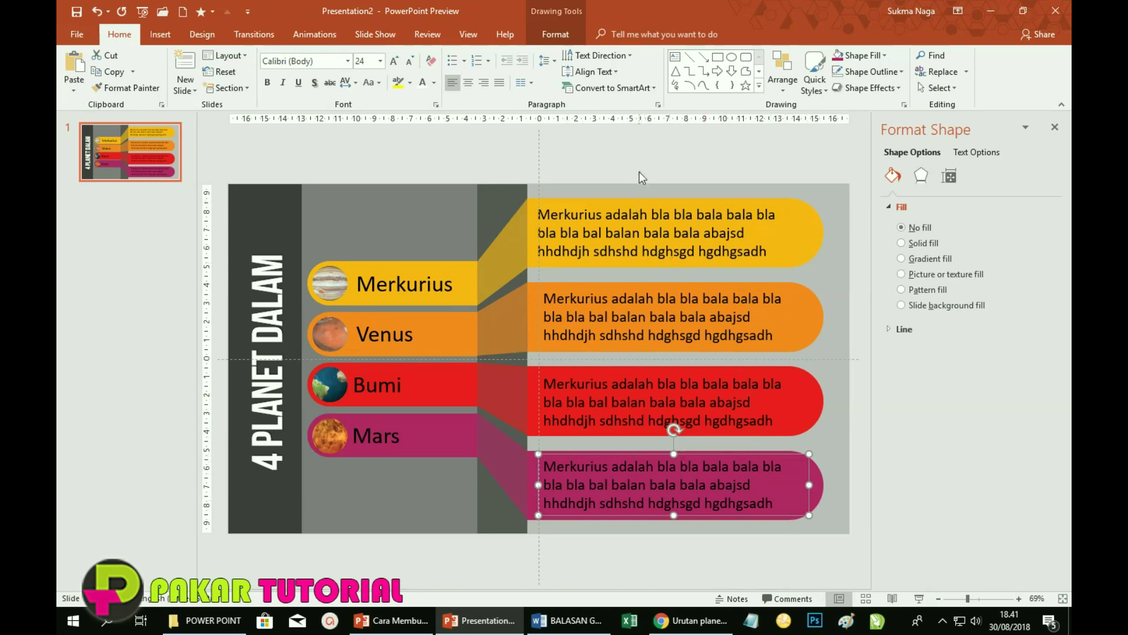
left_click(422, 83)
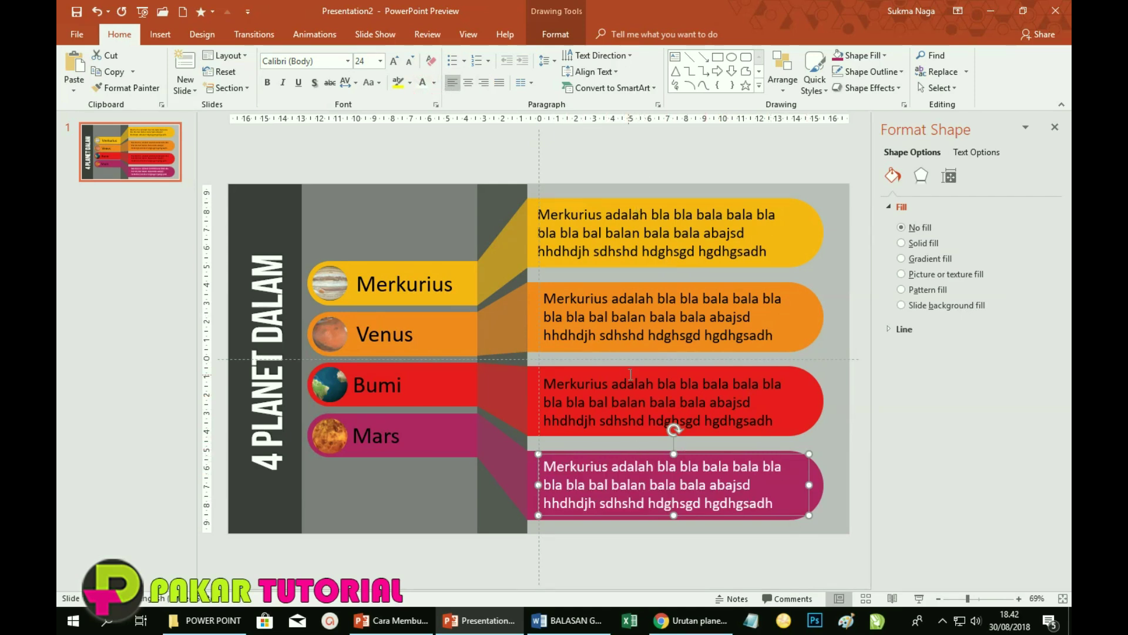
left_click(629, 376)
left_click(382, 435)
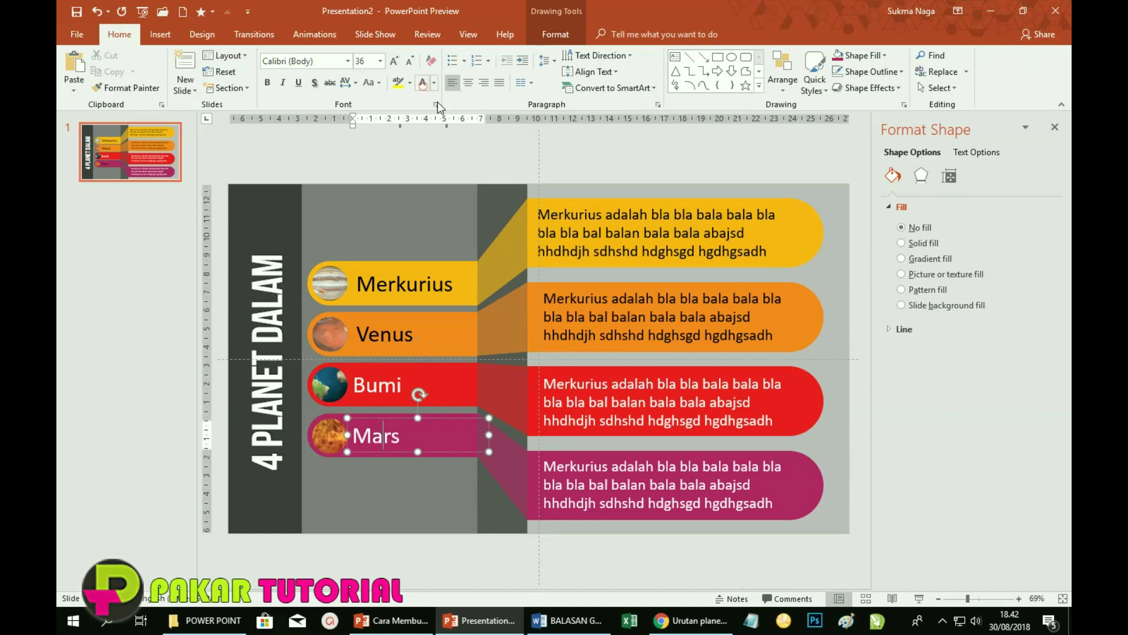
left_click(382, 504)
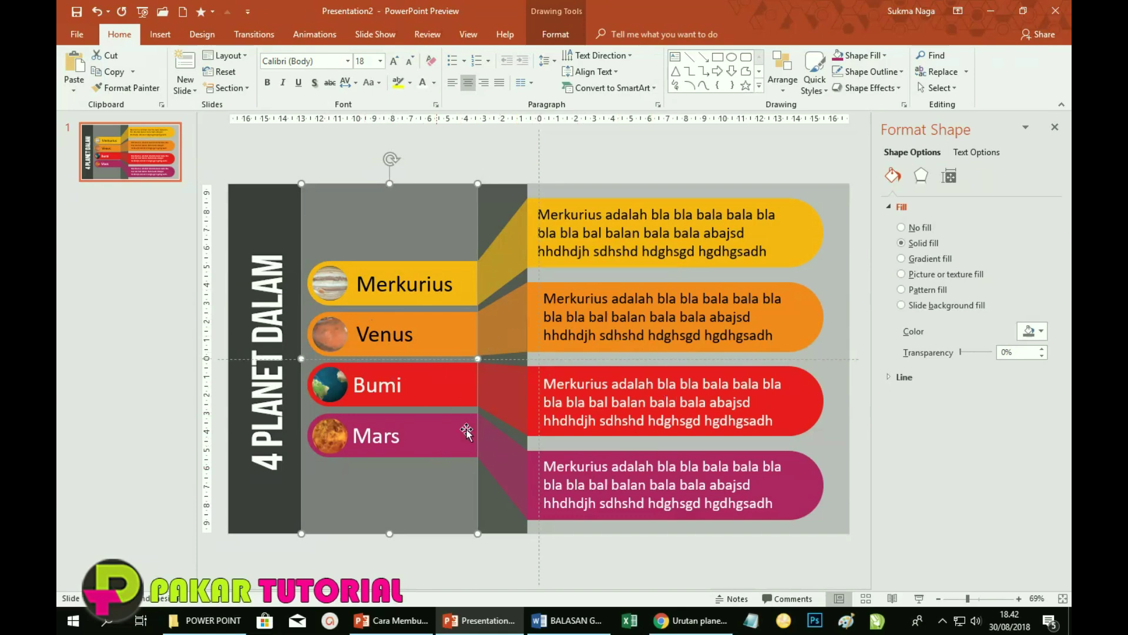
- Select all four planet labels, connectors and description bars together
left_click(429, 267)
left_click(504, 232, "shift")
left_click(818, 220, "shift")
left_click(822, 330, "shift")
left_click(477, 340, "shift")
left_click(412, 343, "shift")
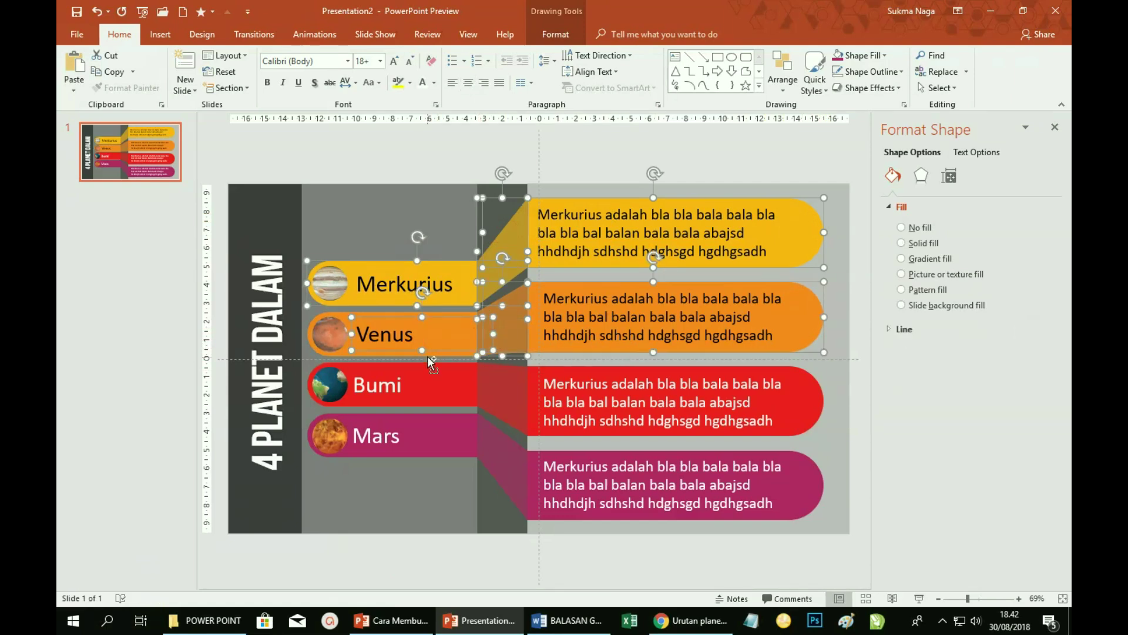
left_click(432, 379, "shift")
left_click(499, 388, "shift")
left_click(820, 405, "shift")
left_click(820, 488, "shift")
left_click(483, 479, "shift")
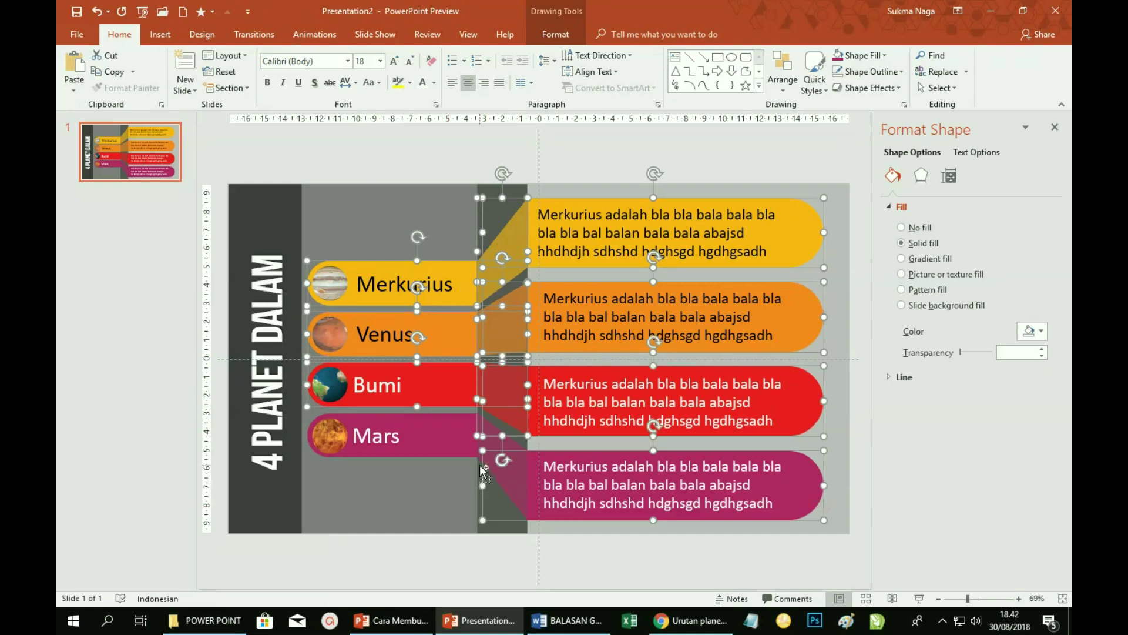
left_click(384, 446, "shift")
left_click(499, 488, "shift")
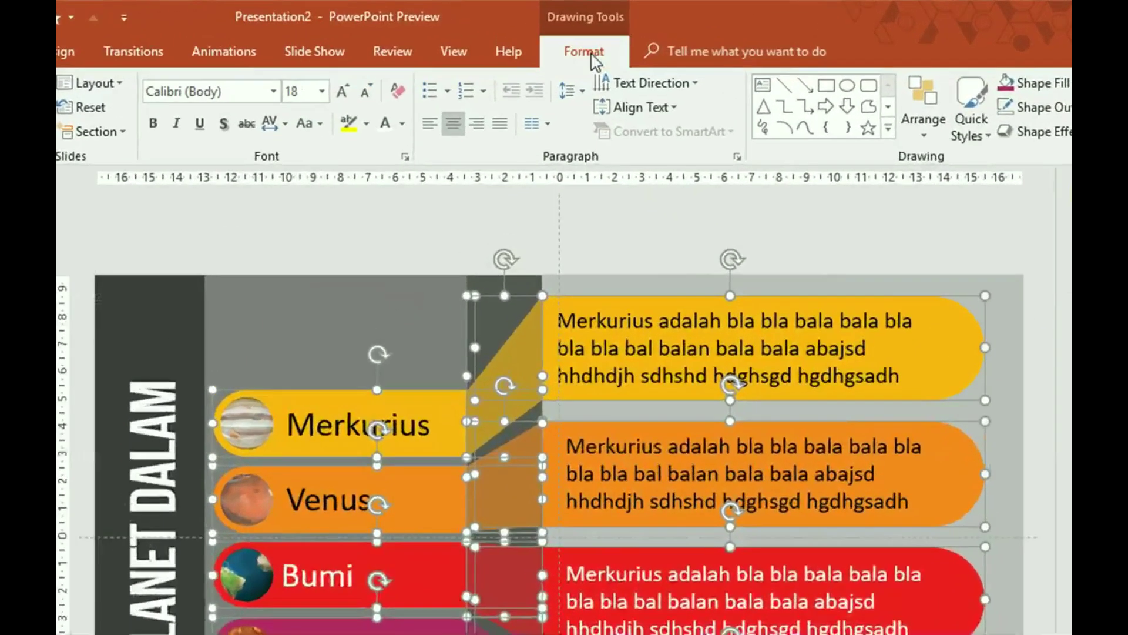
- Apply the Preset 2 bevel shape effect to the selected shapes
left_click(556, 34)
left_click(365, 175)
mouse_move(346, 229)
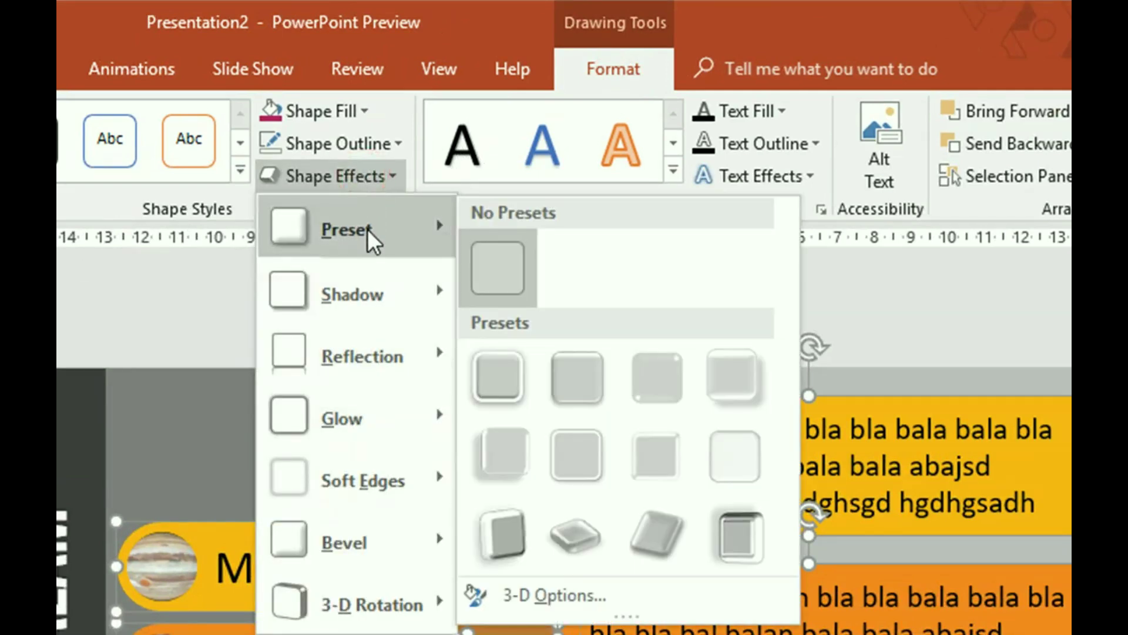
left_click(580, 390)
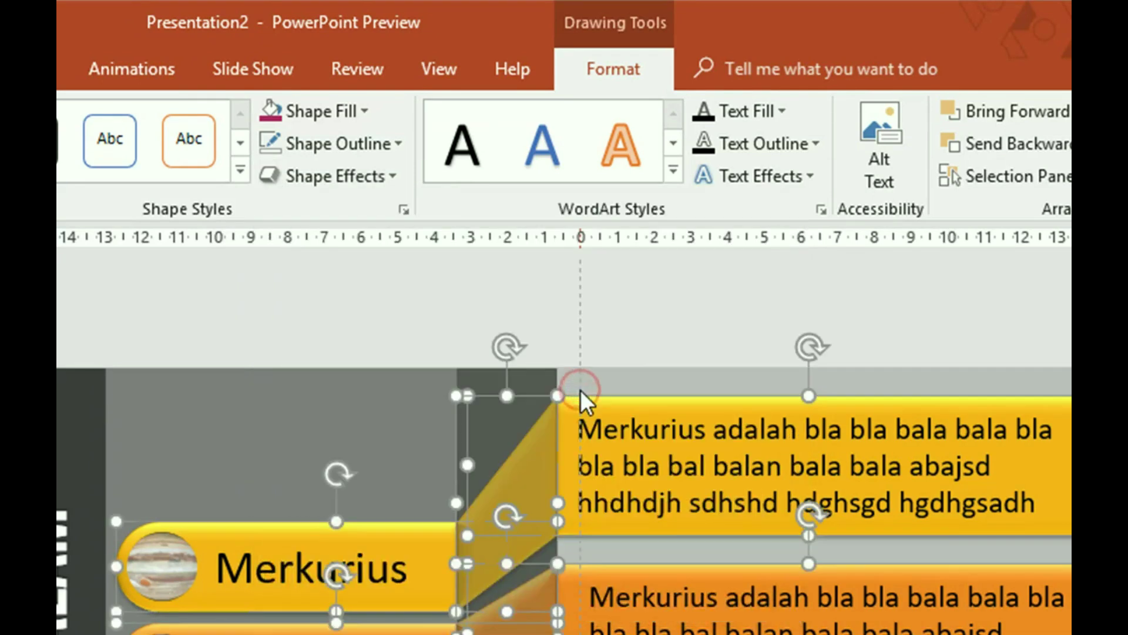
left_click(238, 447)
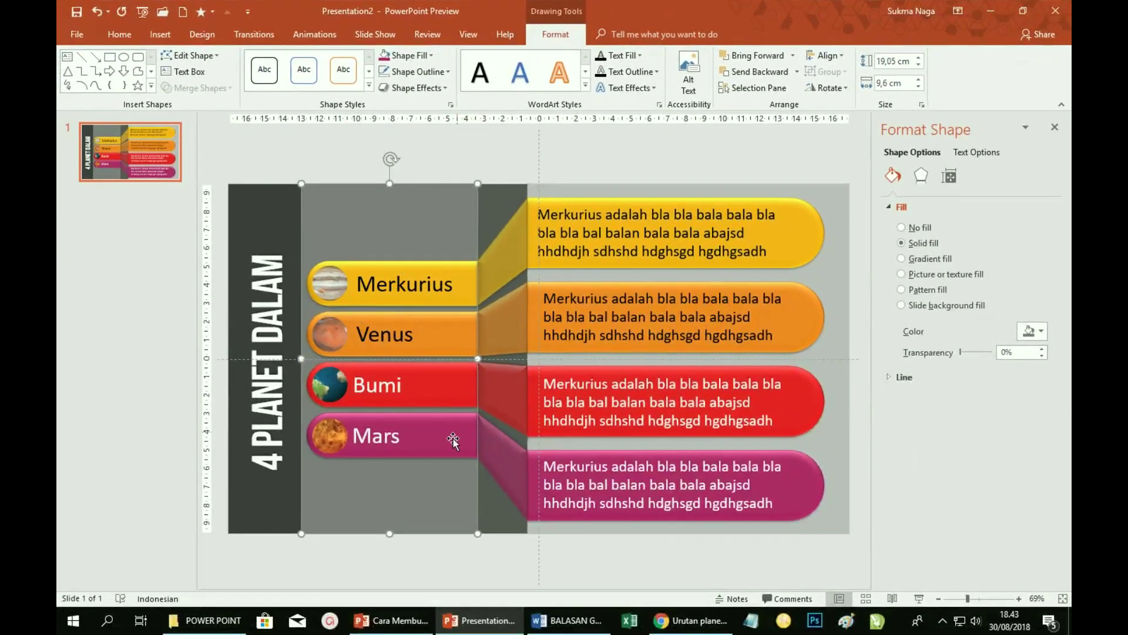
- Apply the bevelled preset shape effect to the dark title strip
left_click(264, 209)
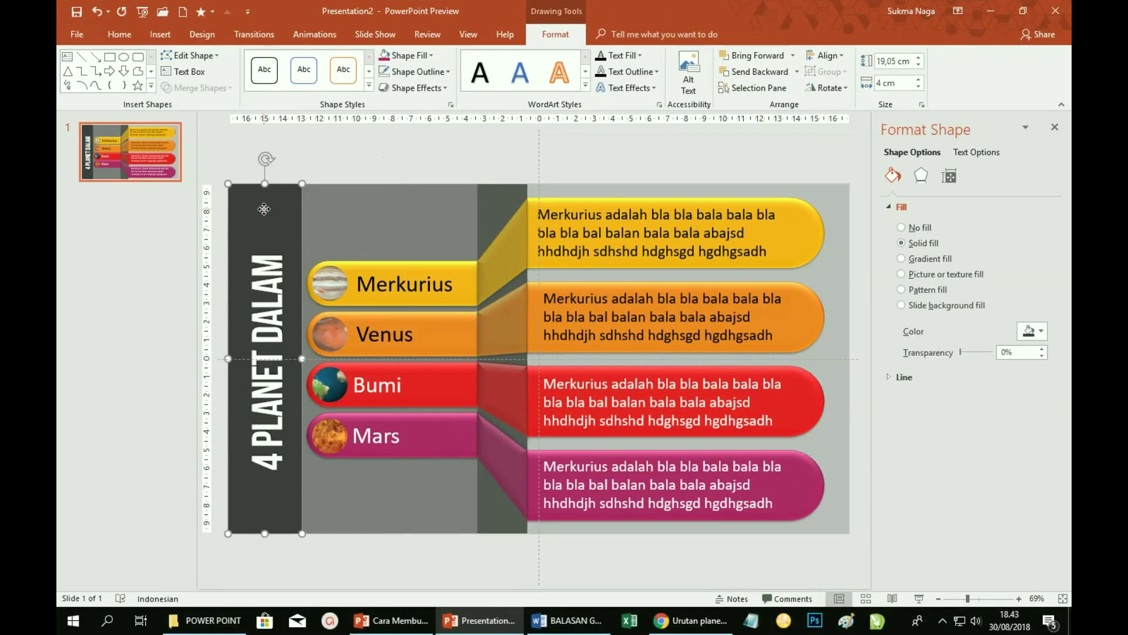
left_click(419, 87)
mouse_move(425, 114)
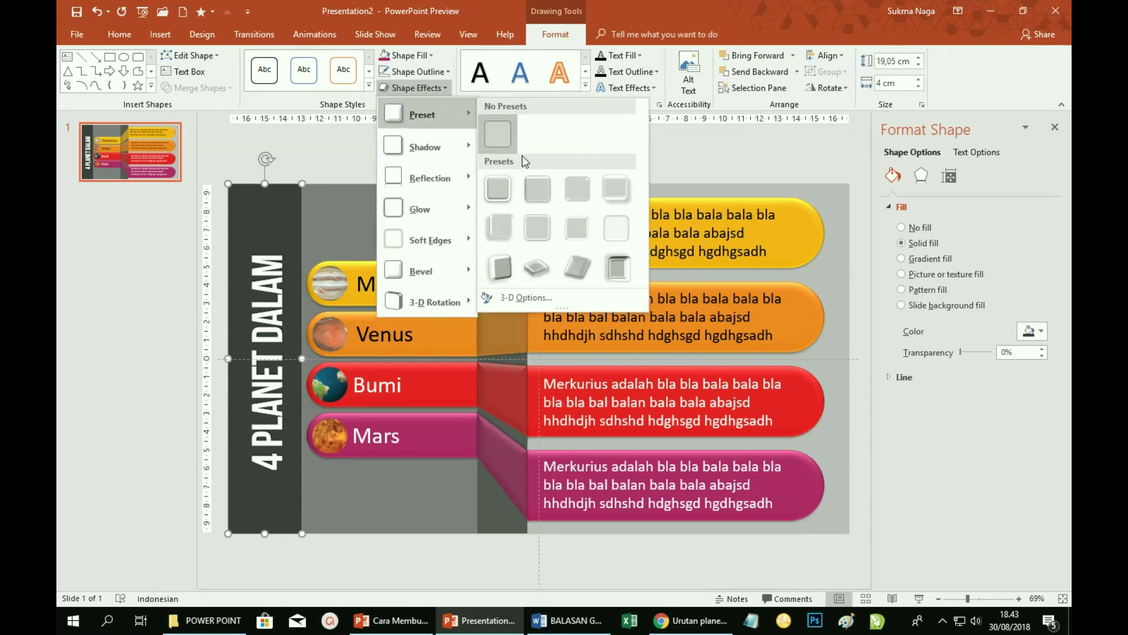
left_click(481, 445)
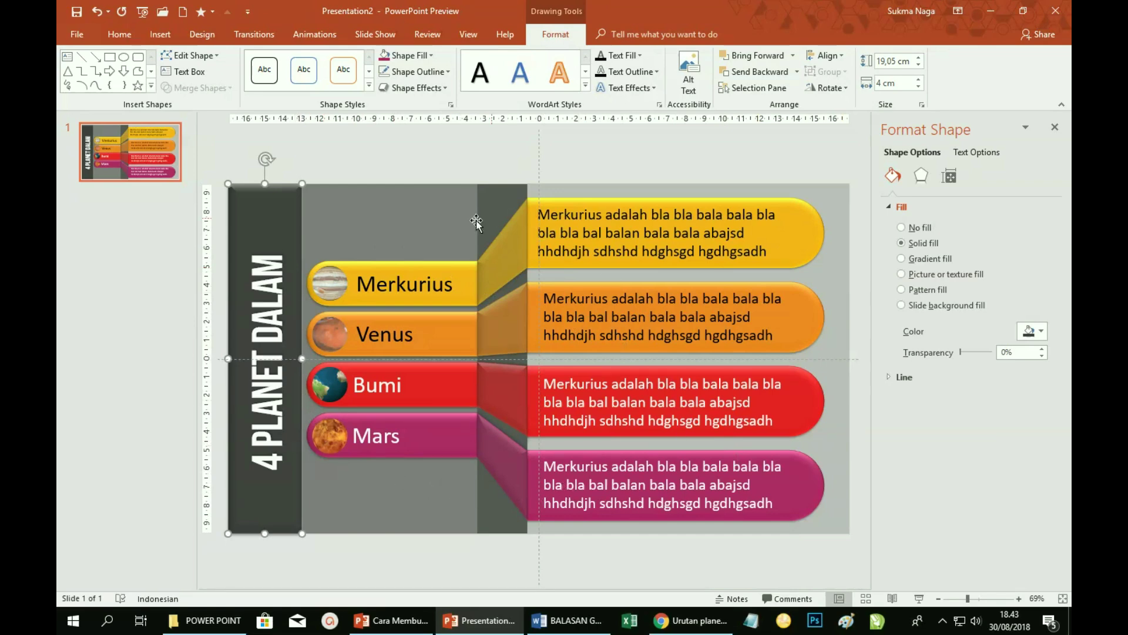
- Preview the slide as a full-screen slideshow, then select the 4 PLANET DALAM title
left_click(919, 598)
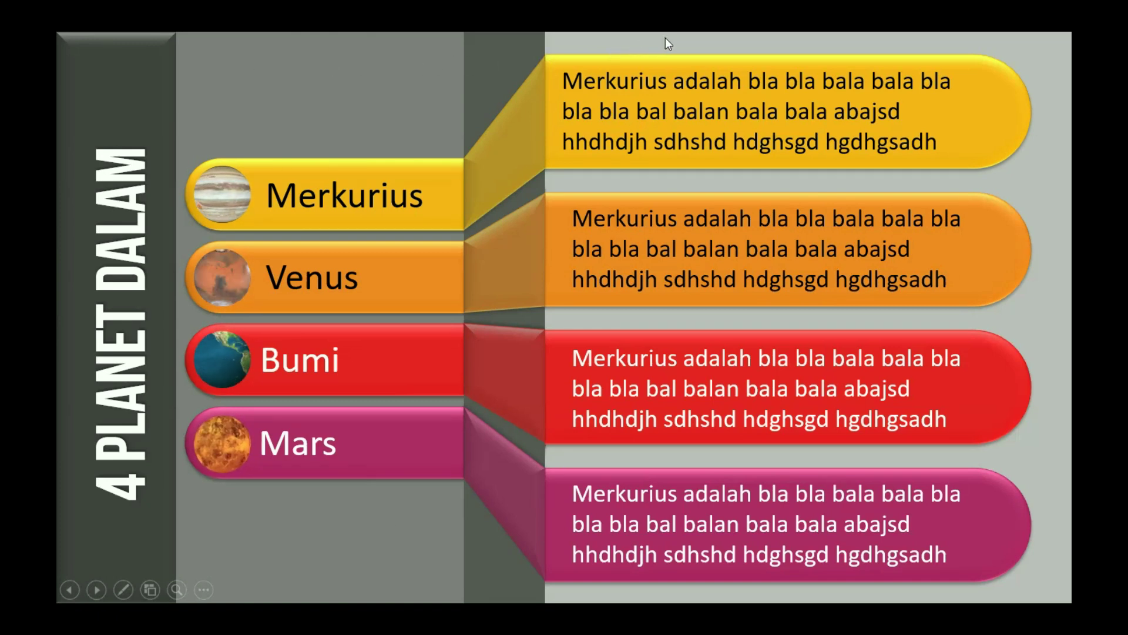
key("Escape")
left_click(345, 171)
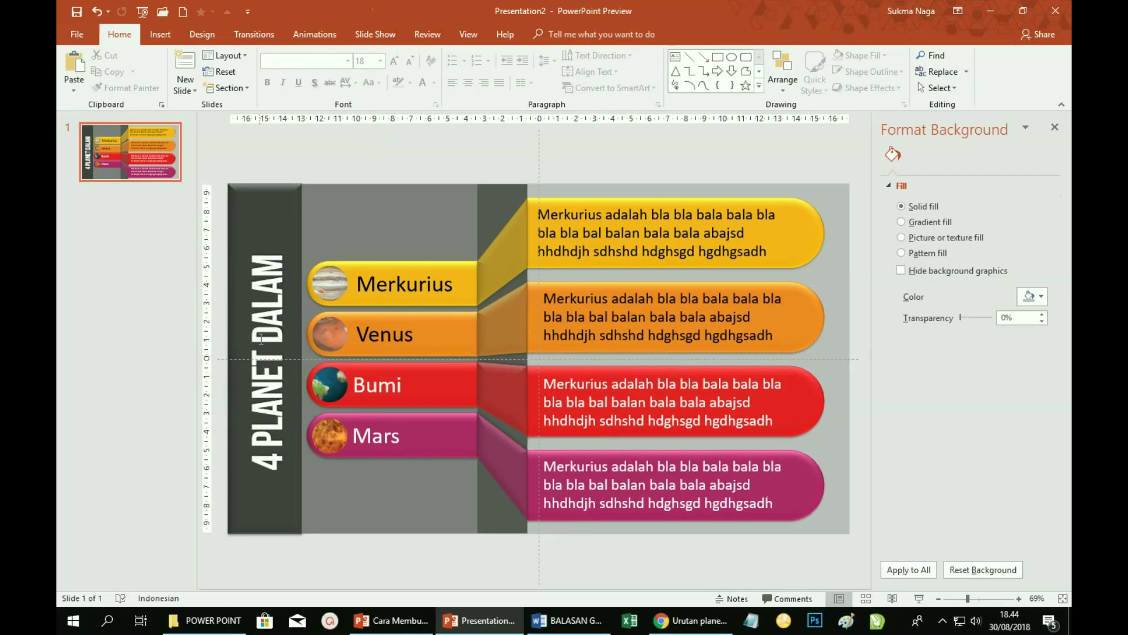
left_click(261, 286)
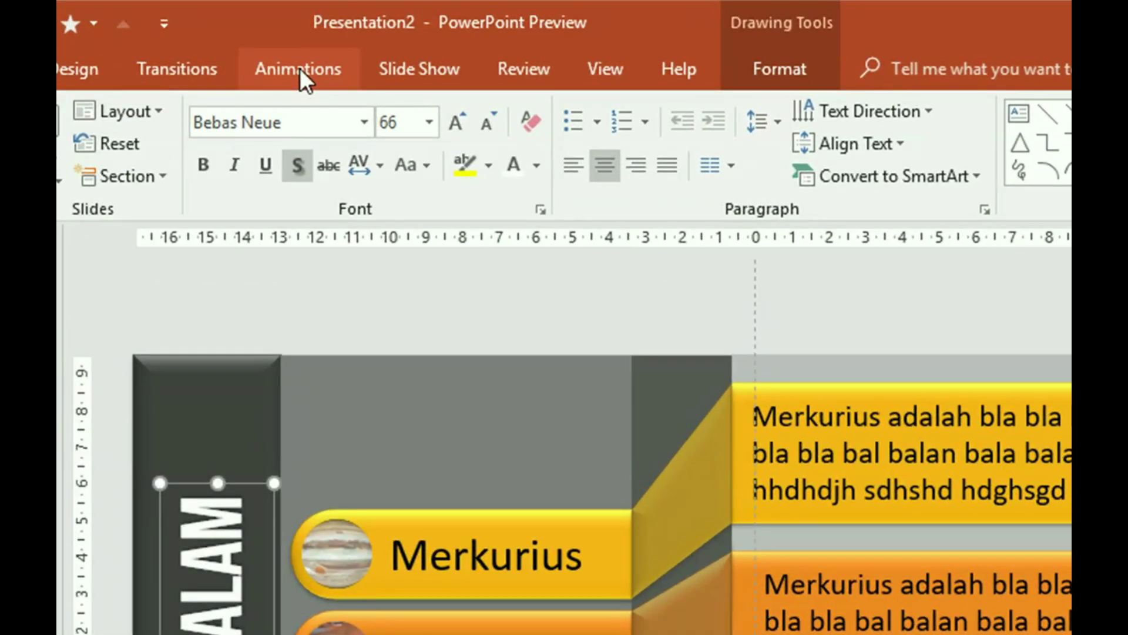
- Give the 4 PLANET DALAM title a Fly In entrance animation From Bottom-Right
left_click(300, 68)
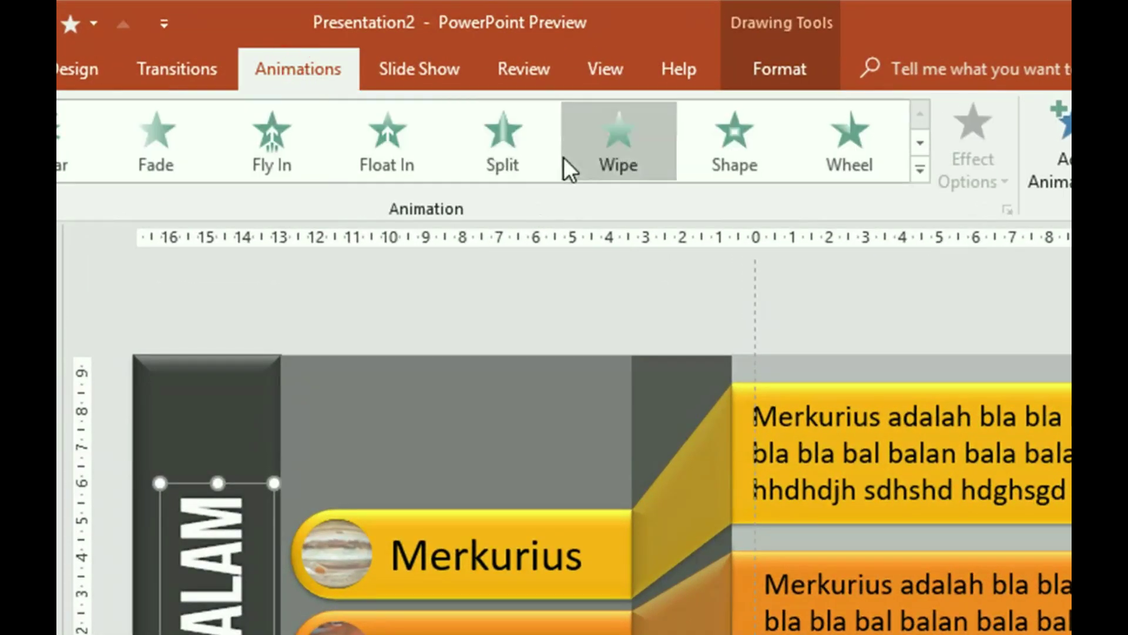
left_click(287, 159)
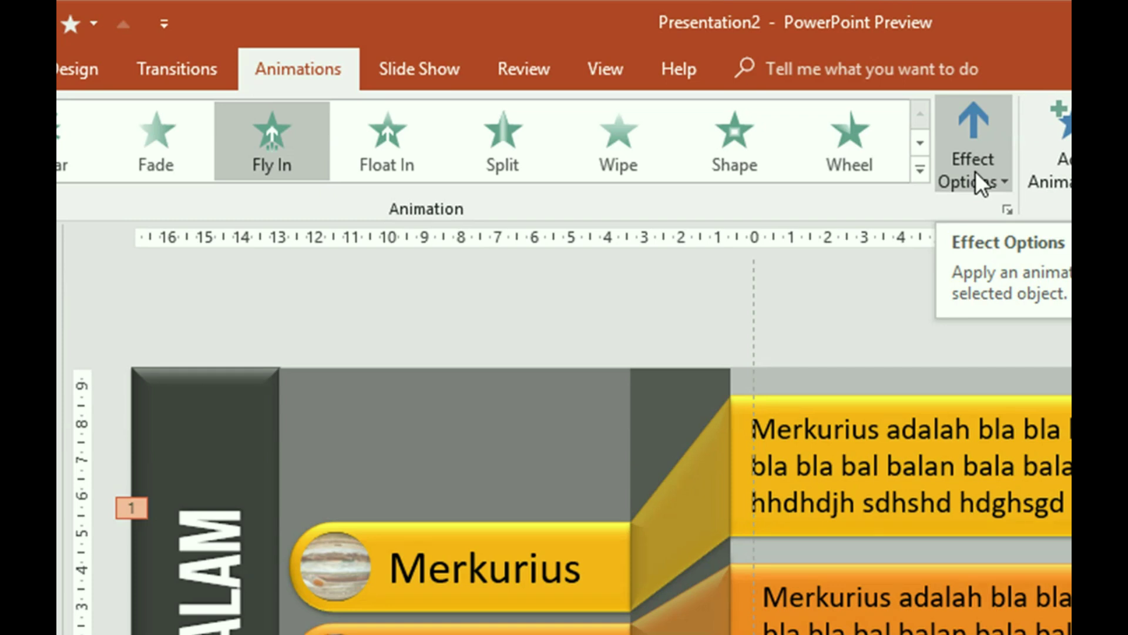
left_click(1010, 187)
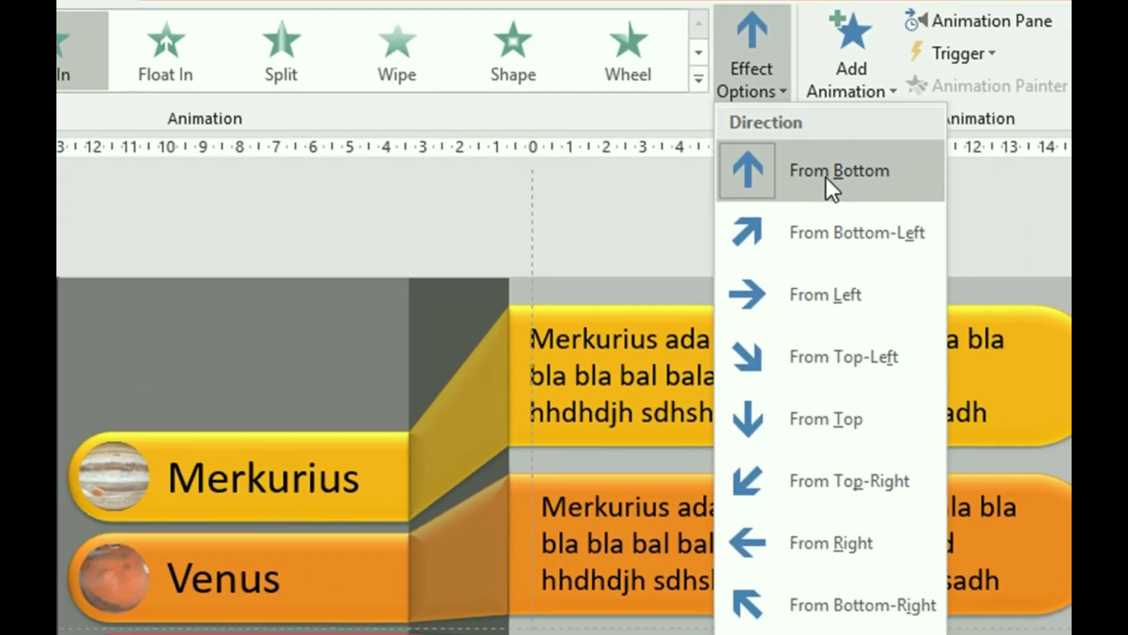
left_click(829, 179)
left_click(768, 76)
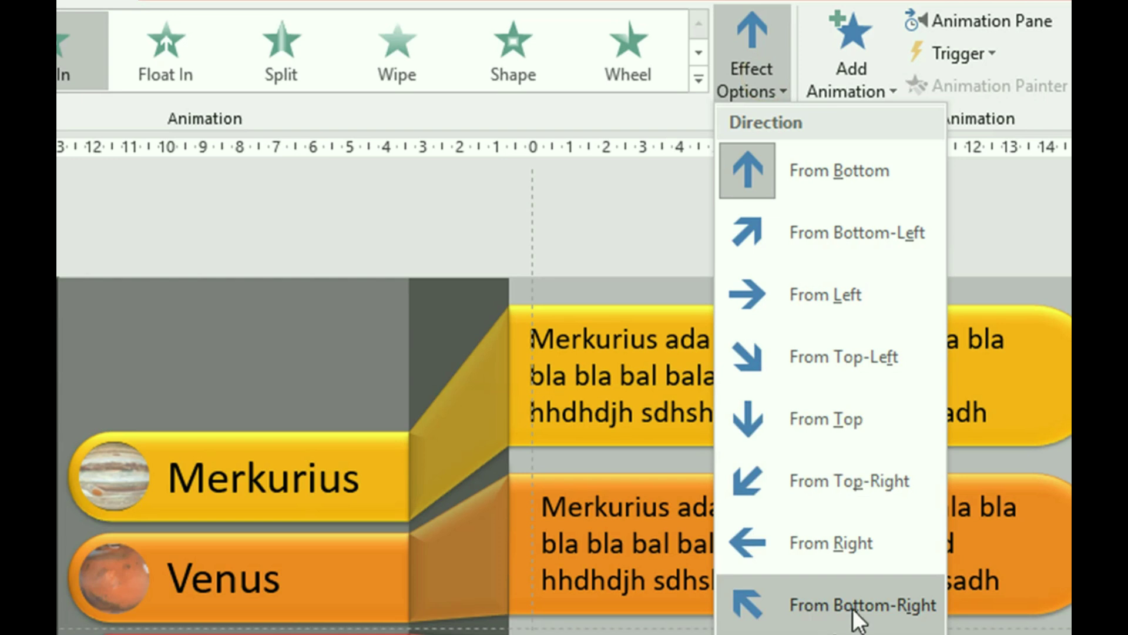
left_click(860, 624)
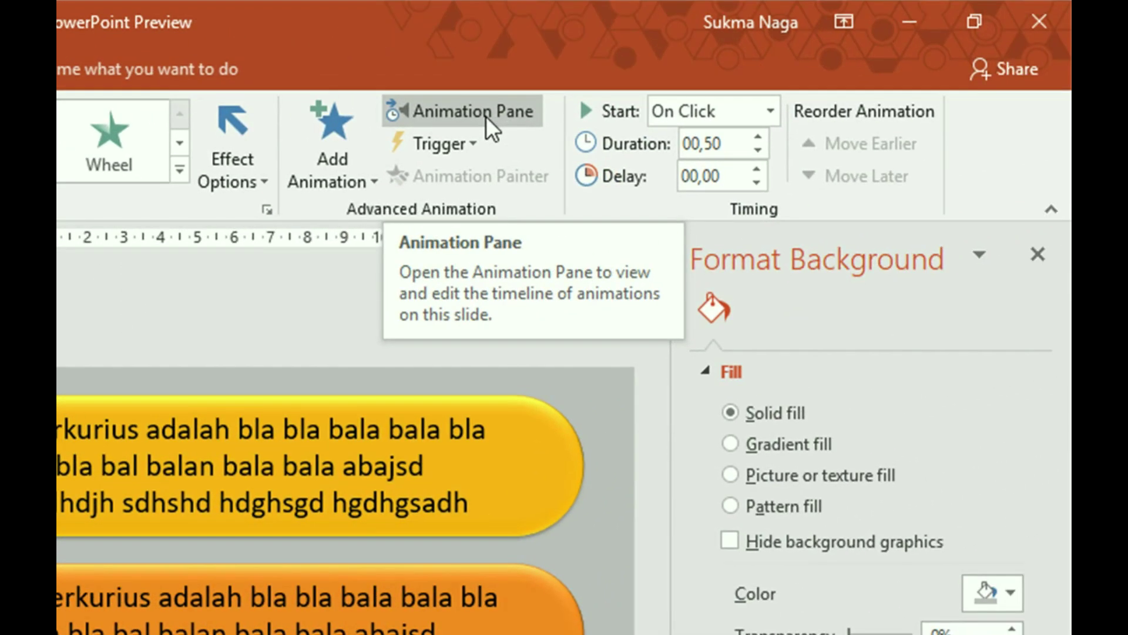
- Show the Animation Pane, close Format Background, and open the Rectangle 28 animation's menu
left_click(918, 42)
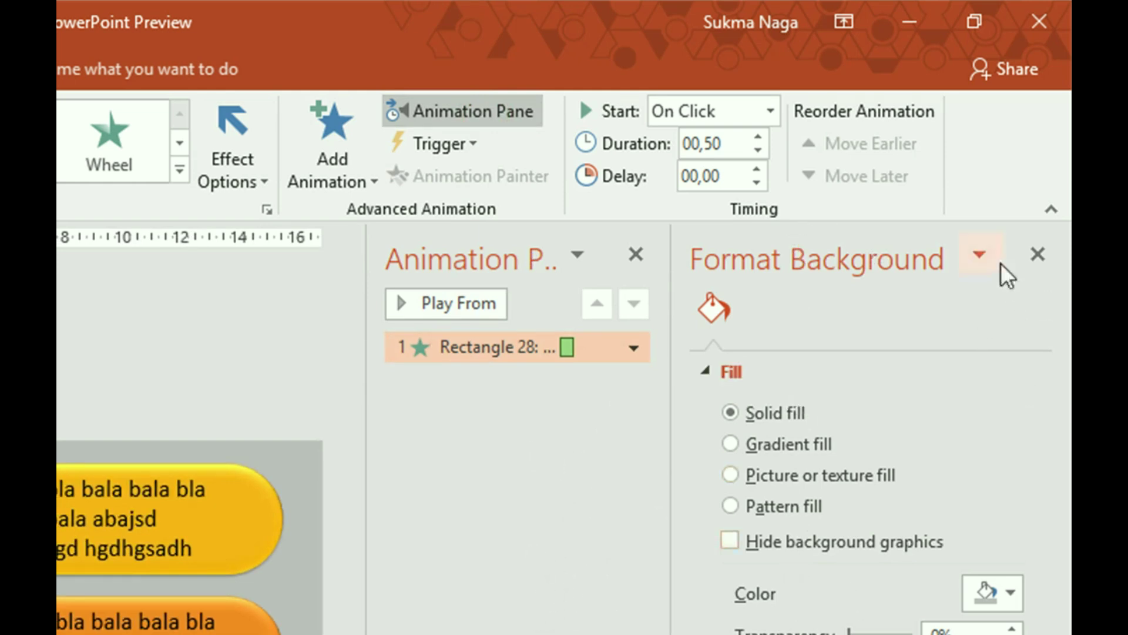
left_click(1038, 254)
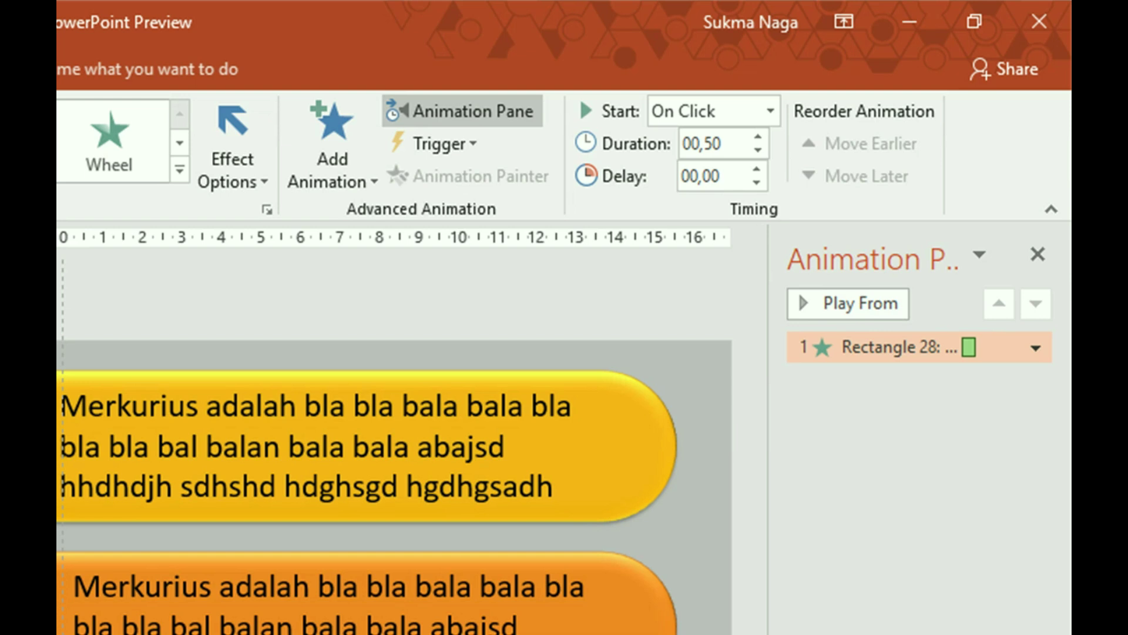
left_click(1034, 350)
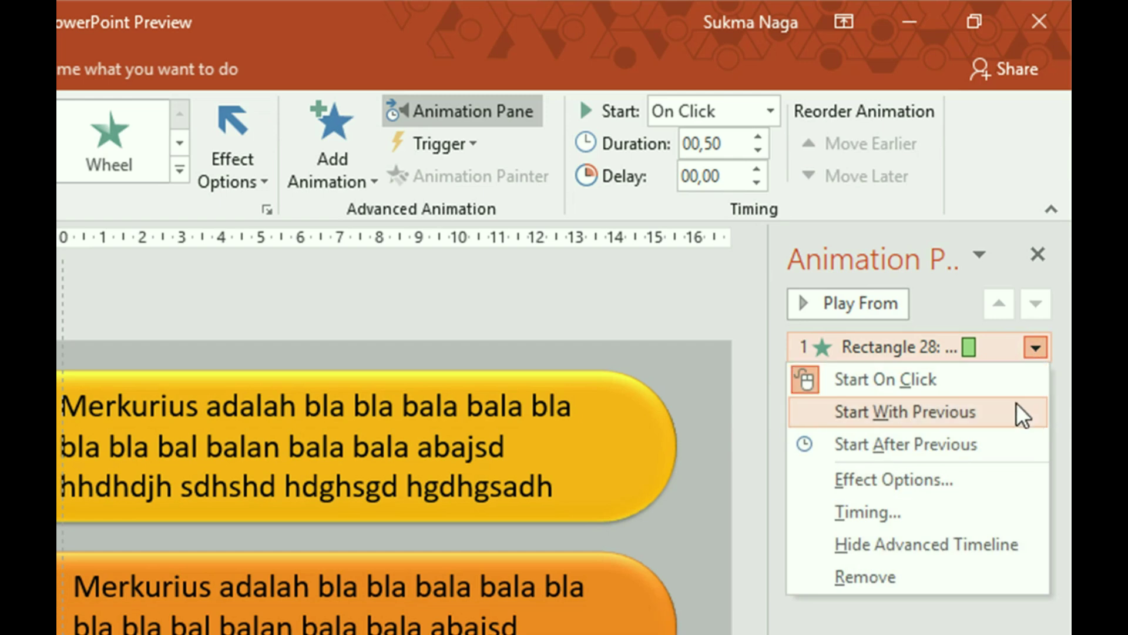
- In the Fly In effect settings, set a 0,5 s smooth end and animate text by letter
left_click(936, 479)
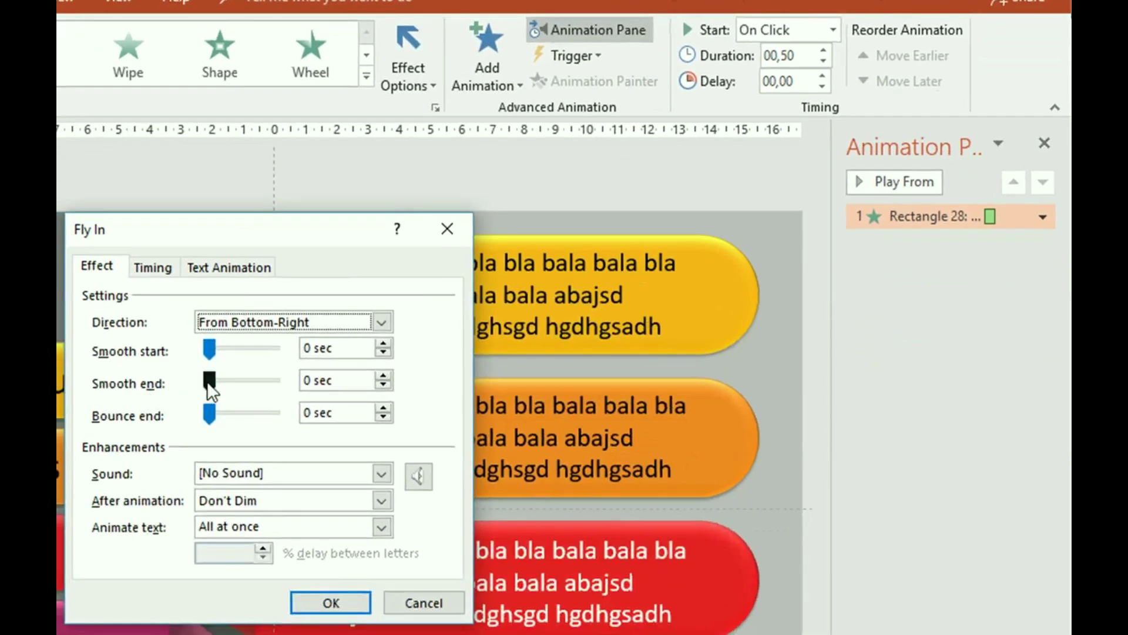
left_click_drag(207, 383, 274, 382)
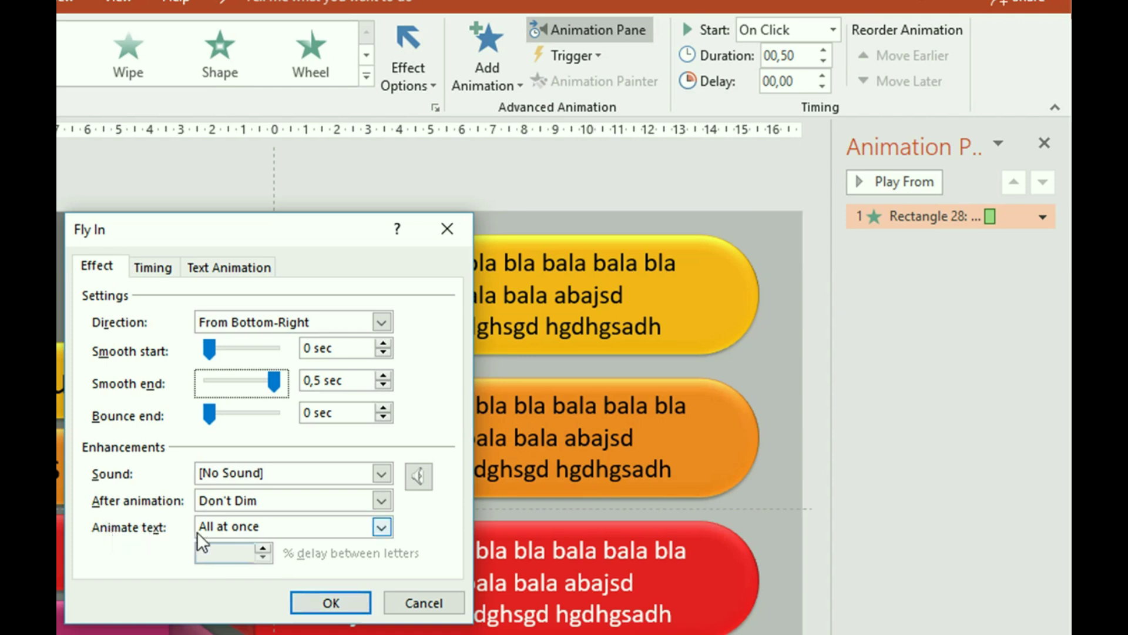
left_click(382, 526)
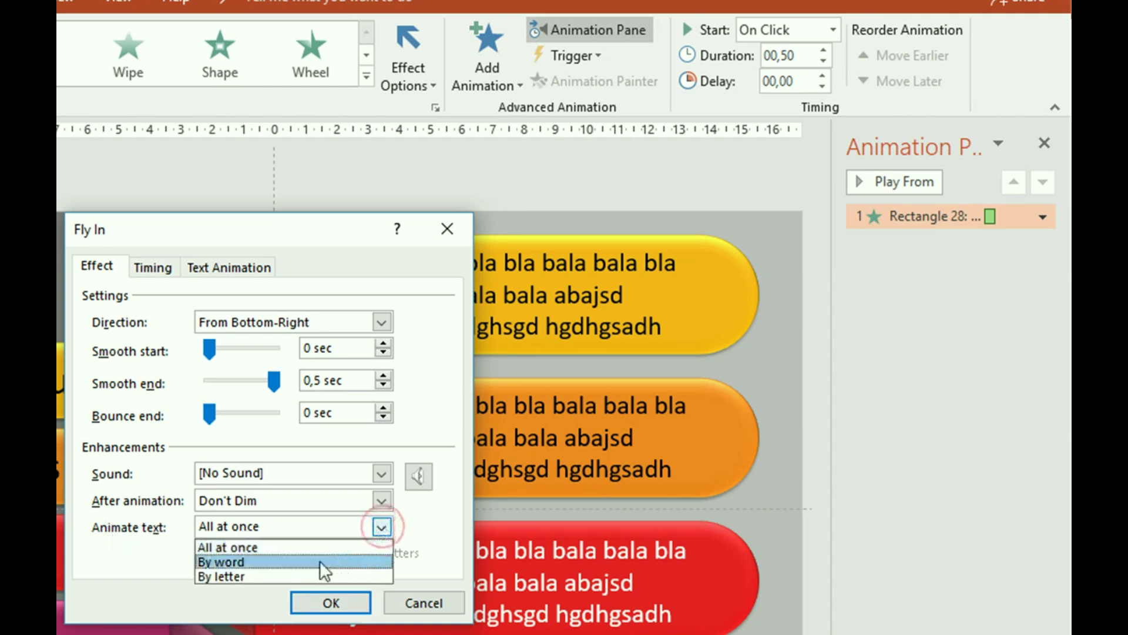
left_click(301, 576)
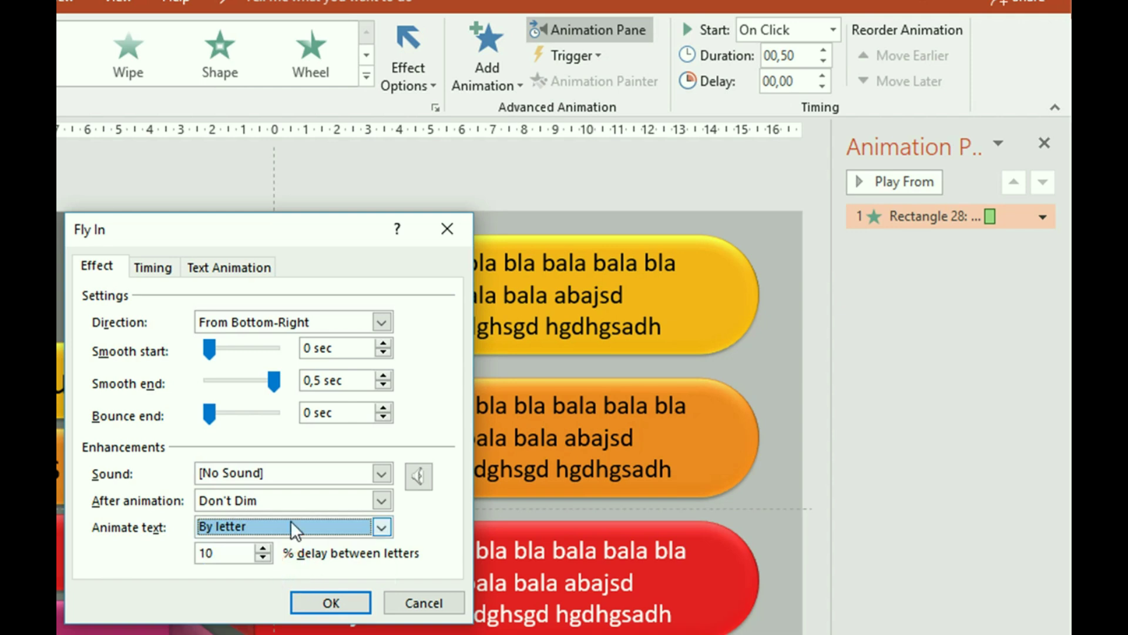
- Set the title's Fly In to start After Previous with 0,5 s duration
left_click(151, 267)
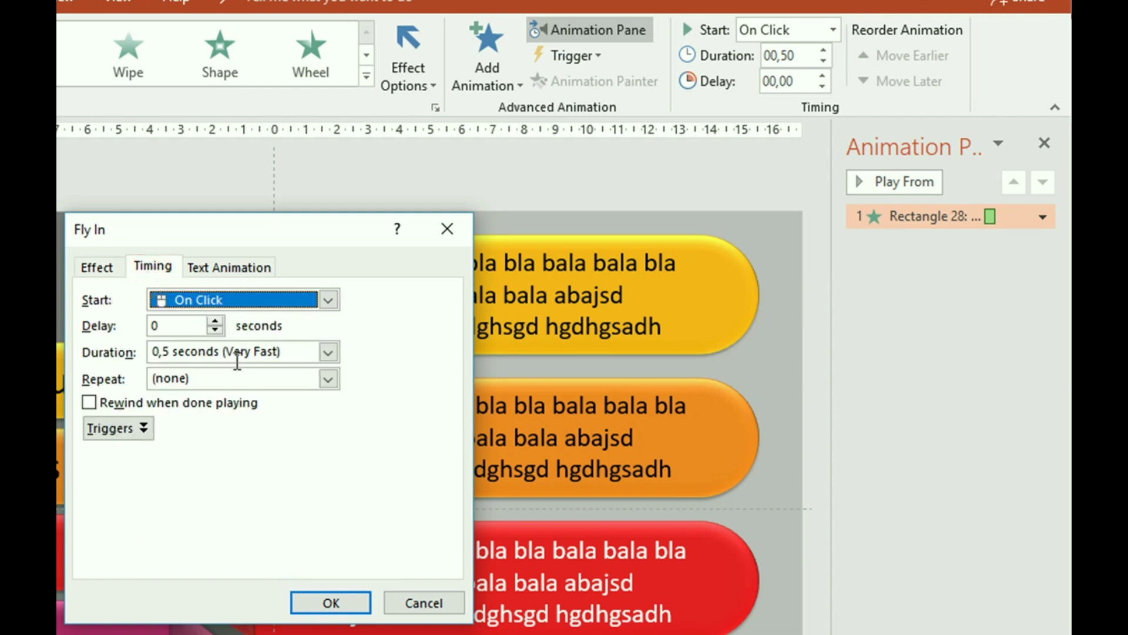
left_click(330, 353)
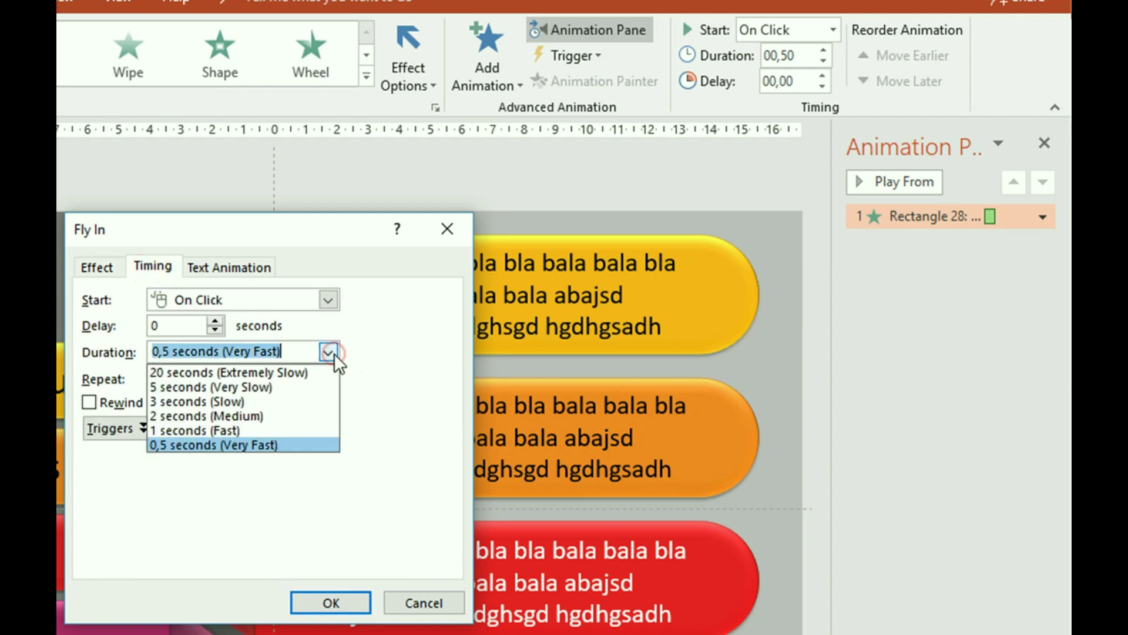
left_click(284, 444)
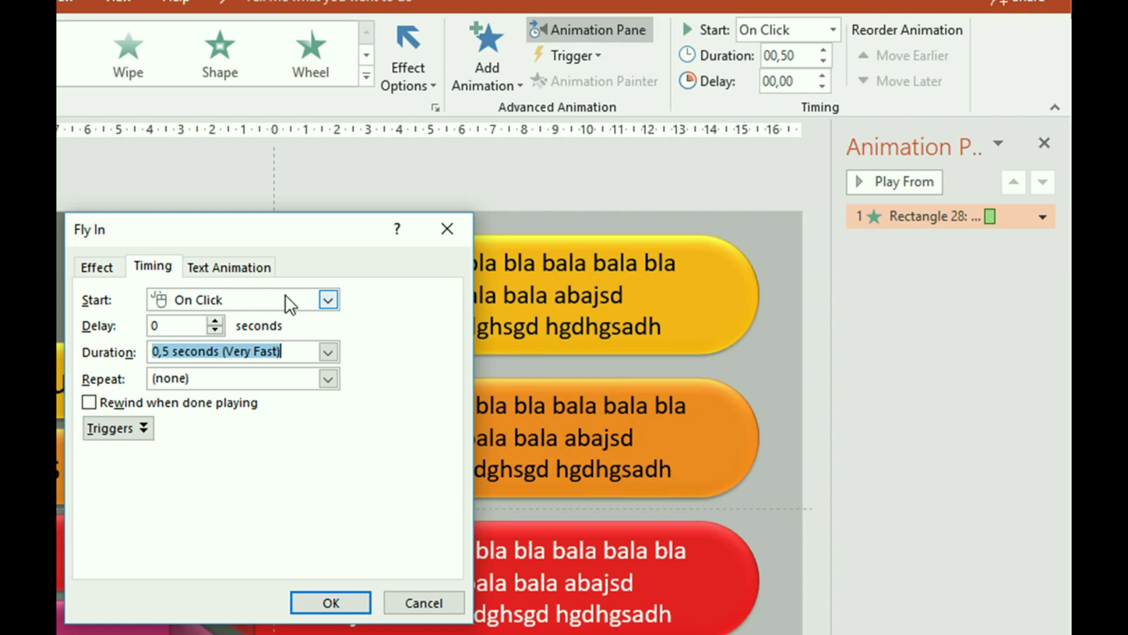
left_click(331, 301)
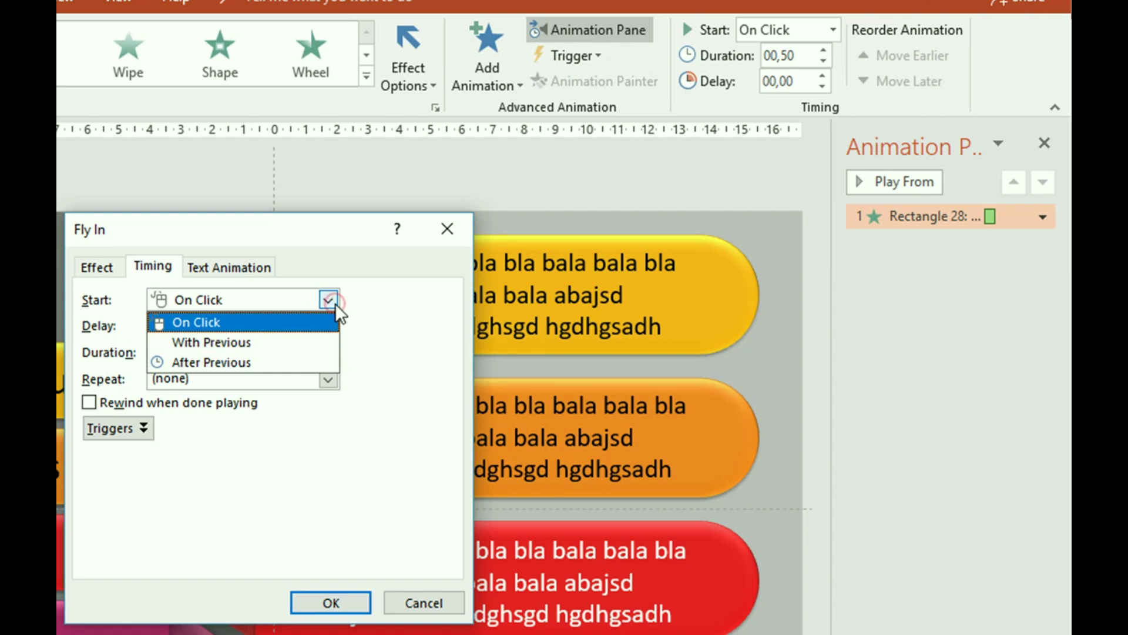
left_click(263, 347)
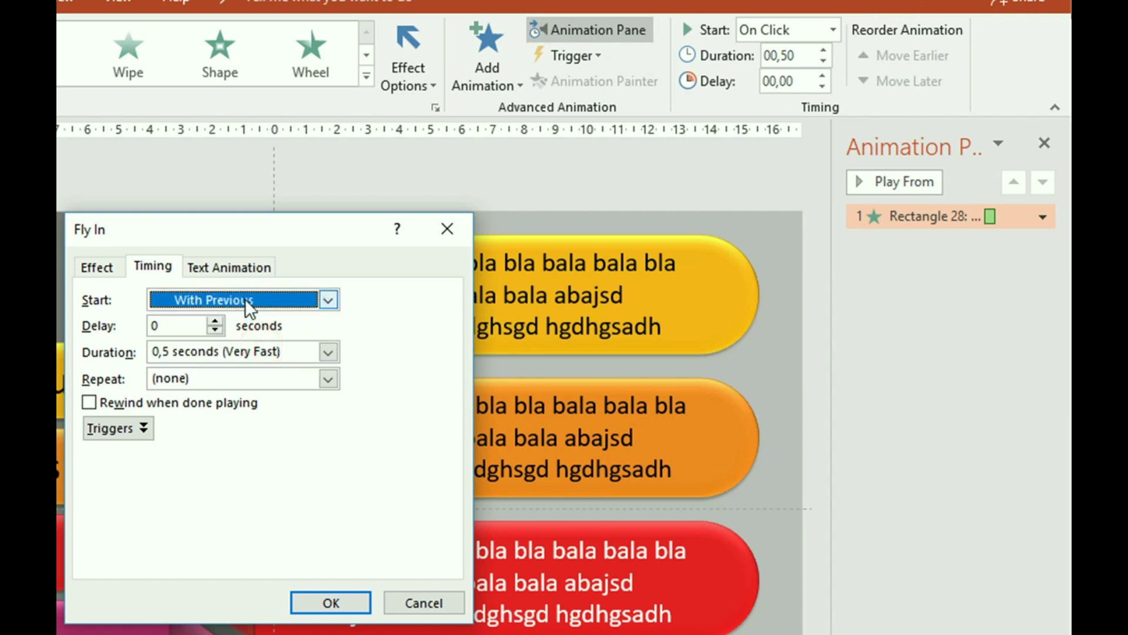
left_click(328, 299)
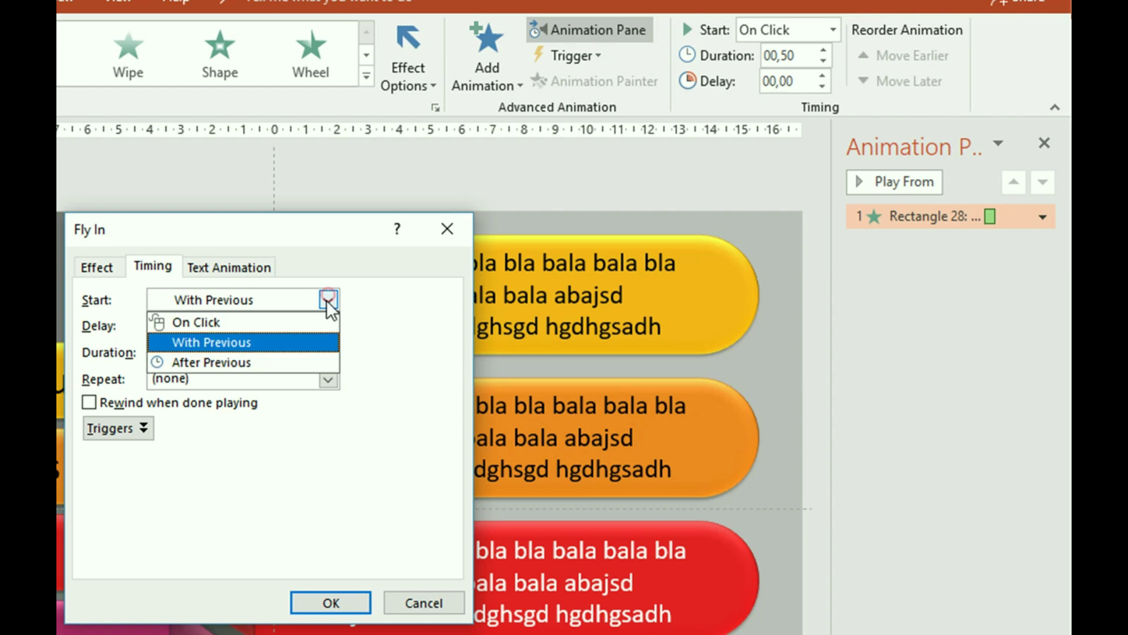
left_click(251, 363)
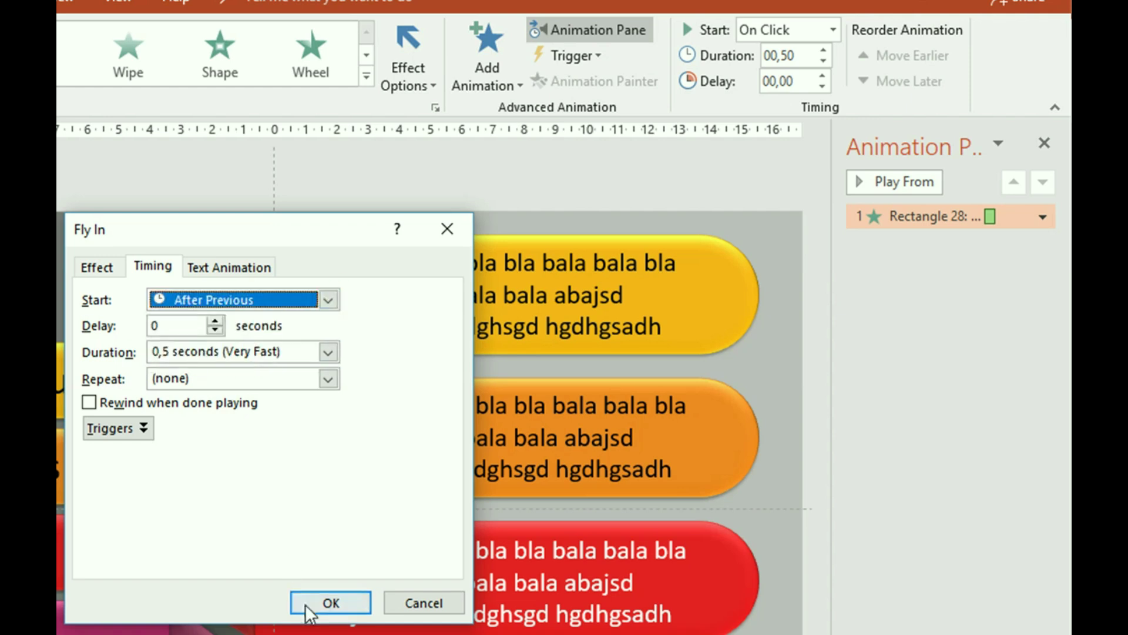
left_click(335, 604)
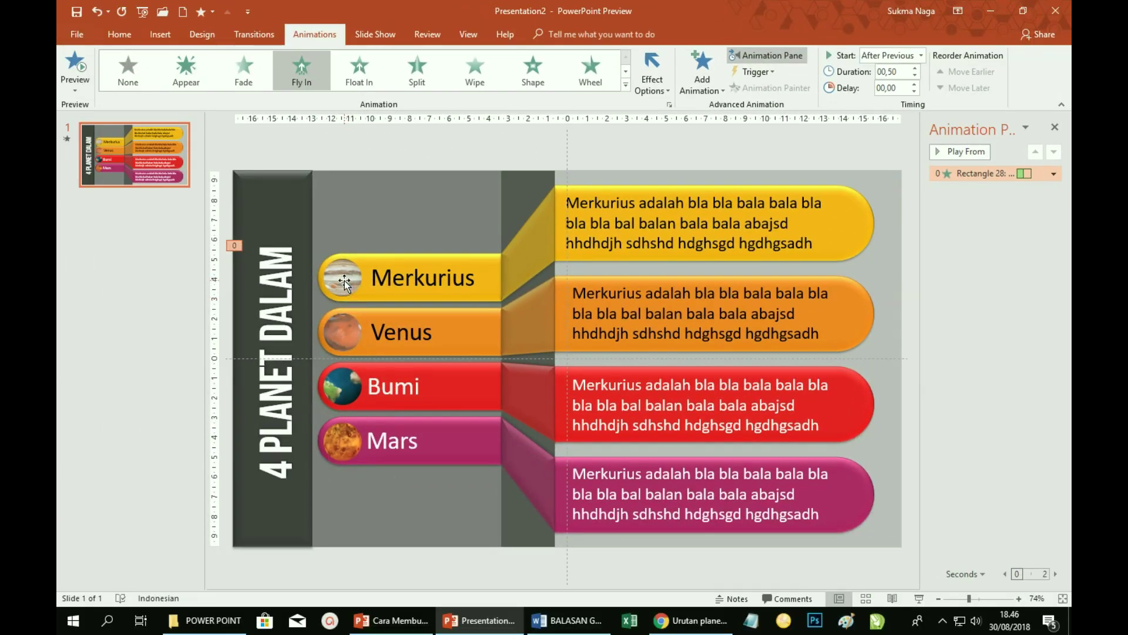
- Give the Merkurius, Venus, Bumi and Mars pictures a Fly In From Top-Right animation
left_click(344, 282)
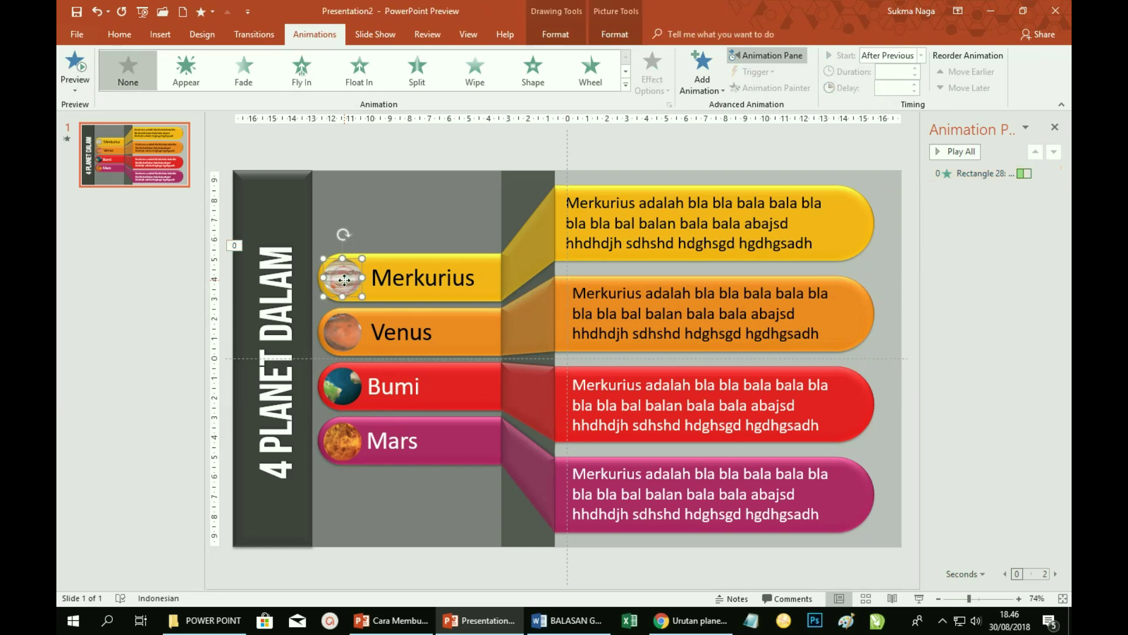
left_click(343, 332, "shift")
left_click(343, 388, "shift")
left_click(344, 444, "shift")
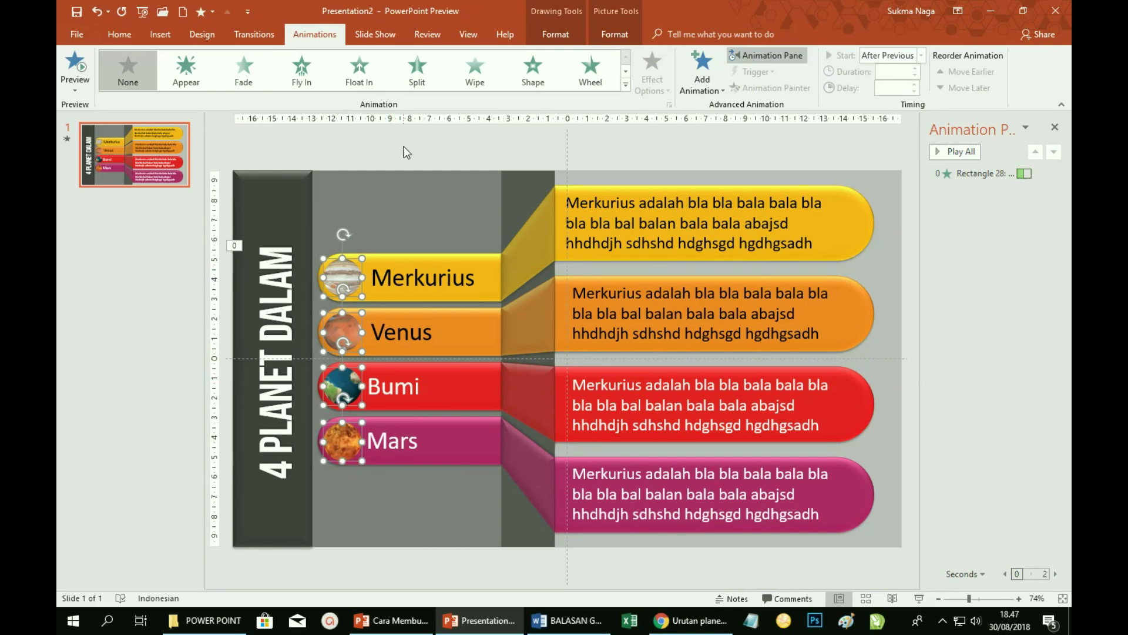
left_click(474, 71)
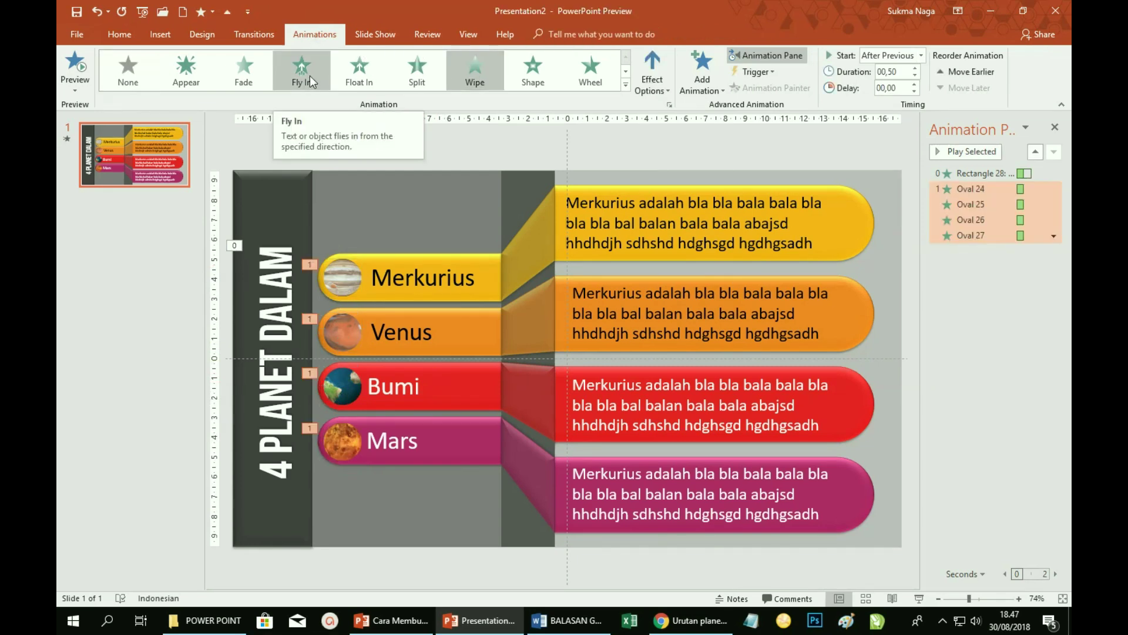
left_click(309, 76)
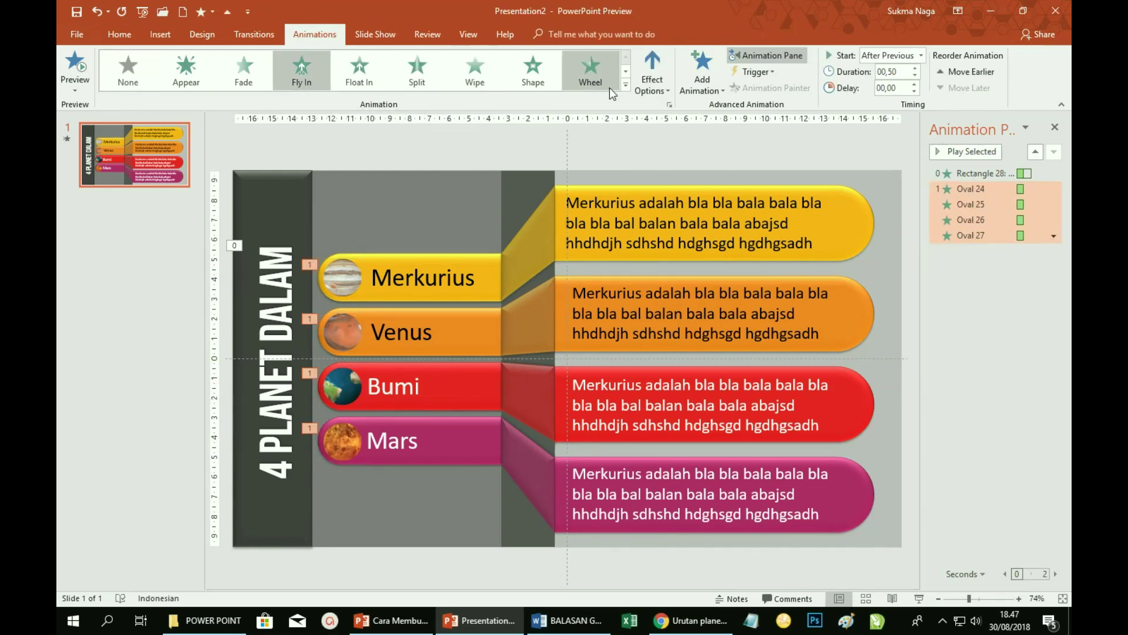
left_click(668, 90)
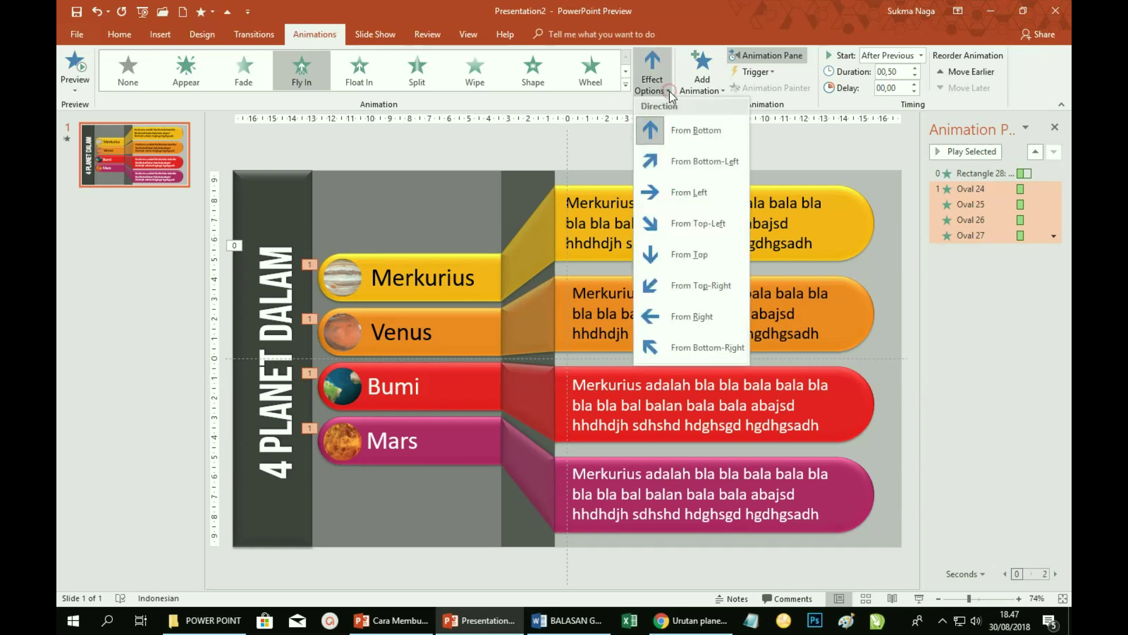
left_click(692, 286)
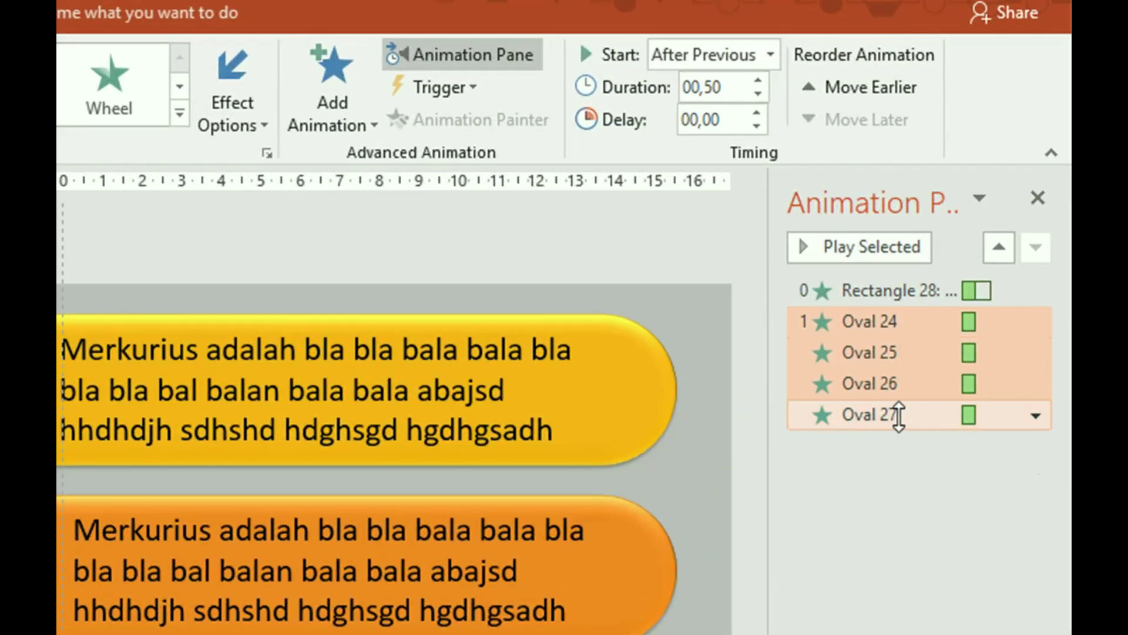
mouse_move(996, 235)
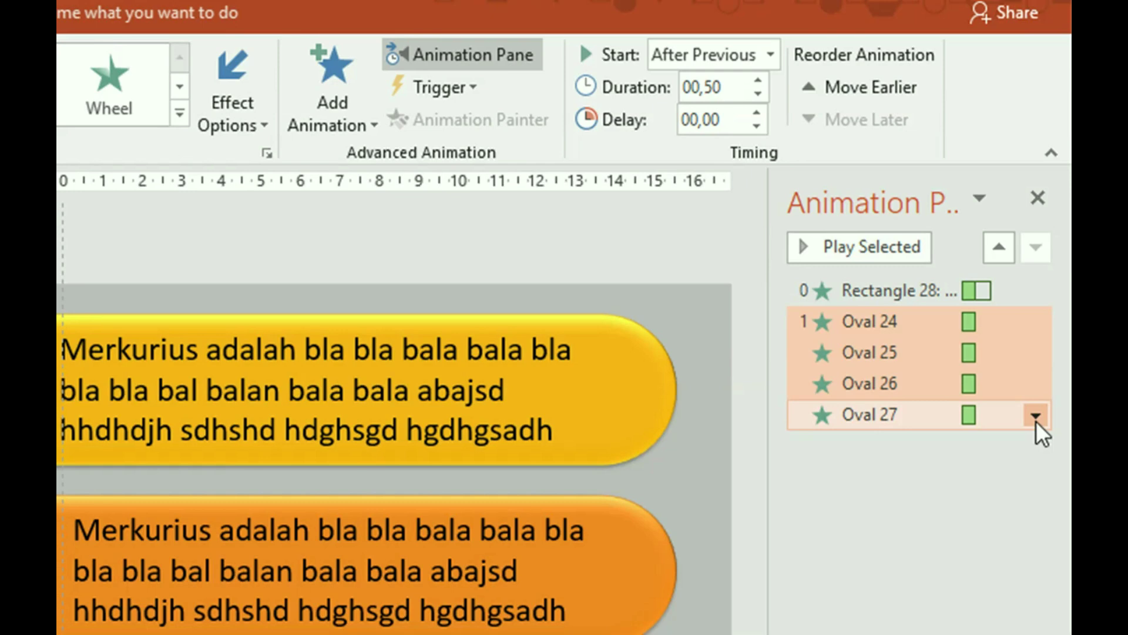
- Set the planet animations to a 0,5 s smooth end and Start After Previous
left_click(1035, 416)
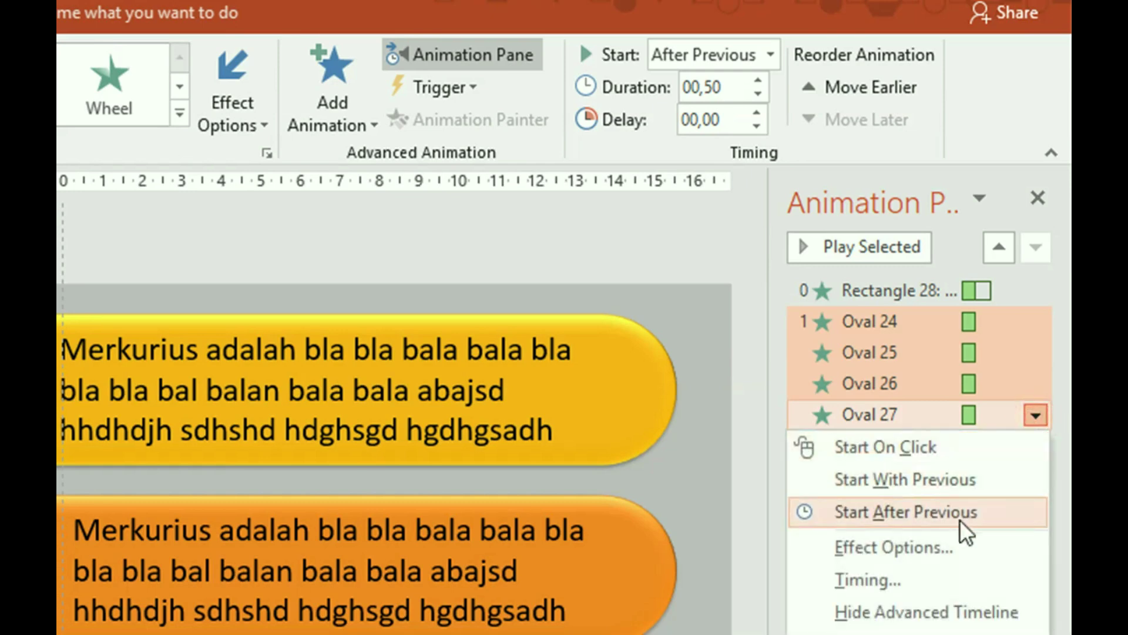
left_click(930, 548)
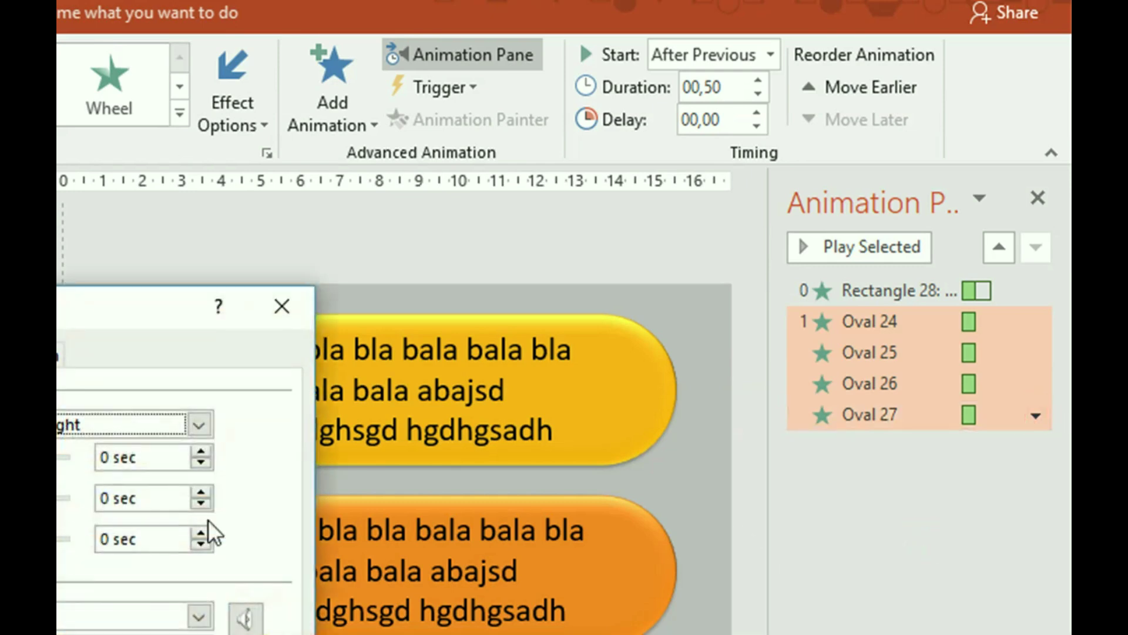
left_click_drag(70, 477, 105, 482)
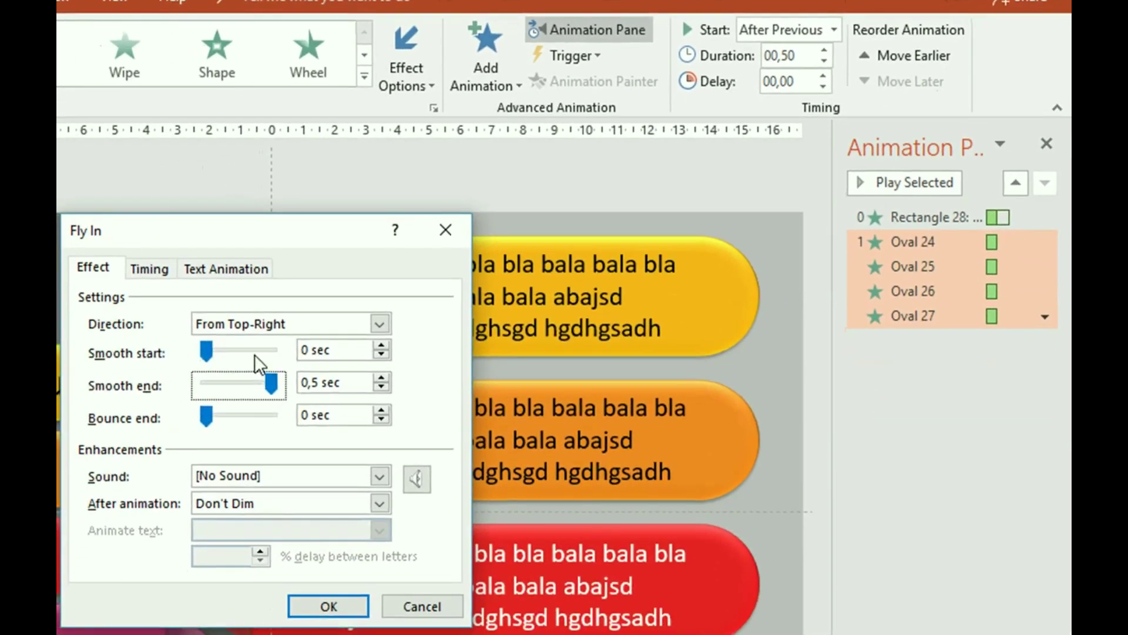
left_click(157, 274)
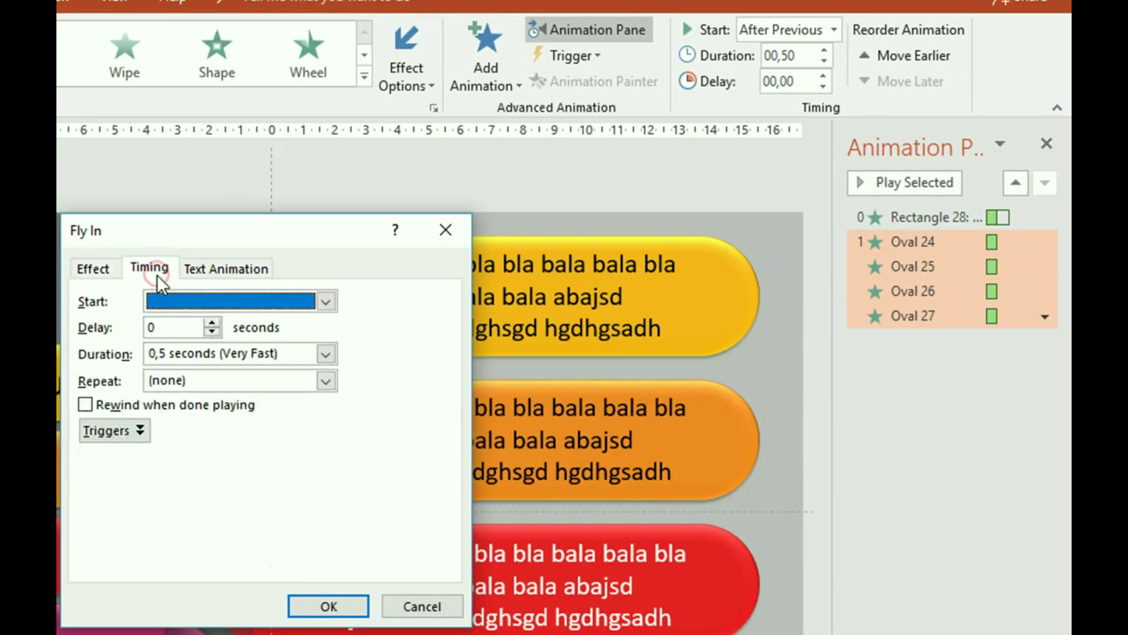
key("shift+Tab")
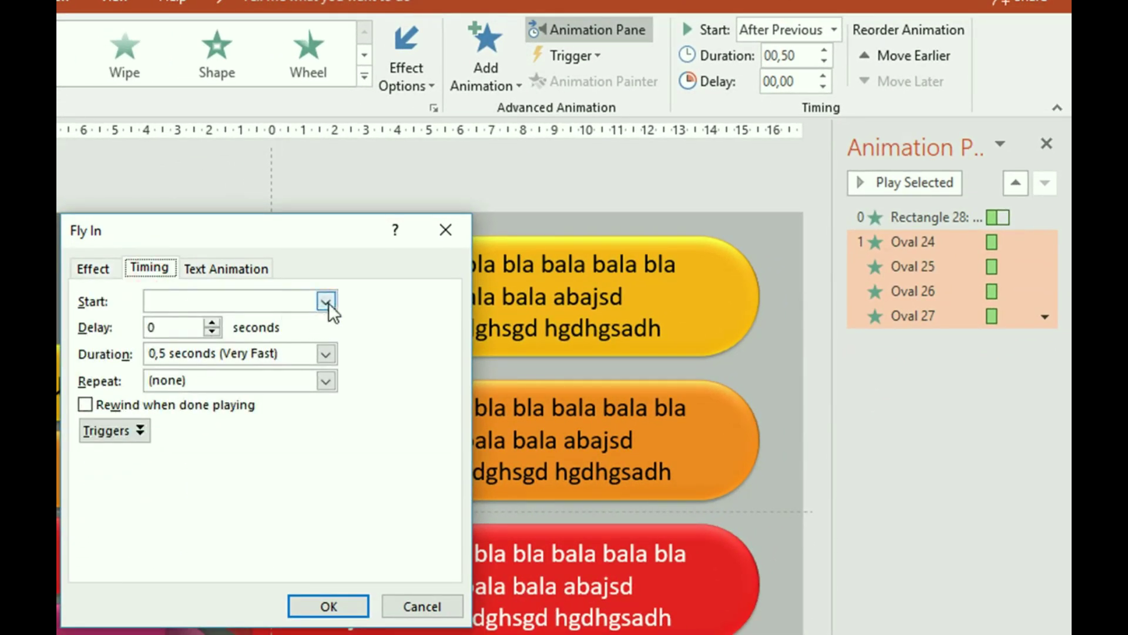
left_click(327, 302)
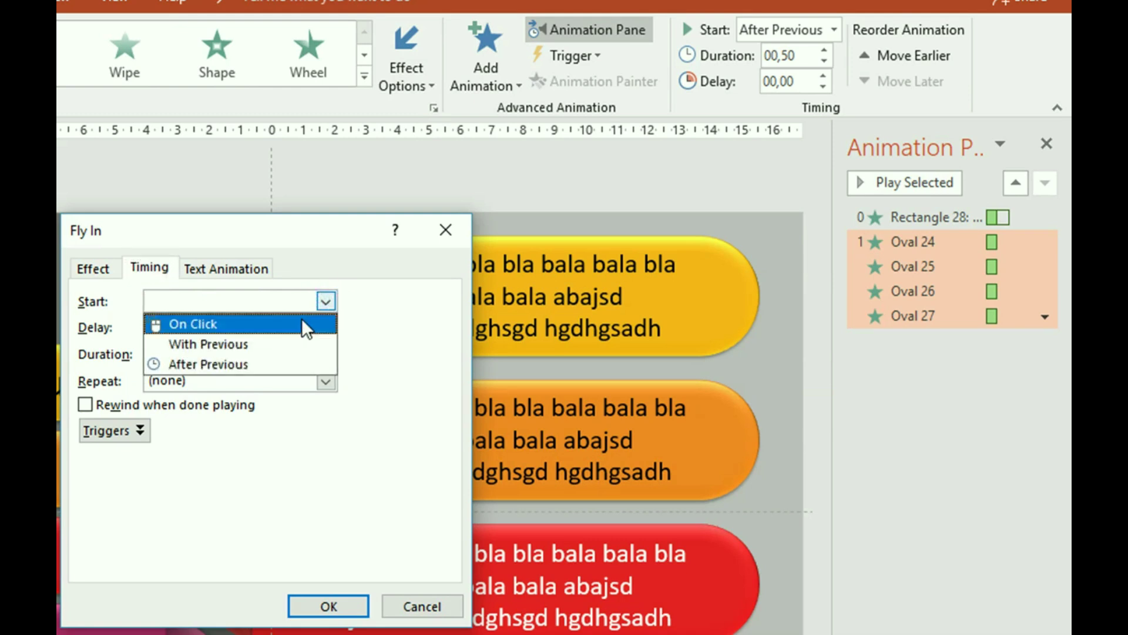
left_click(246, 362)
left_click(339, 605)
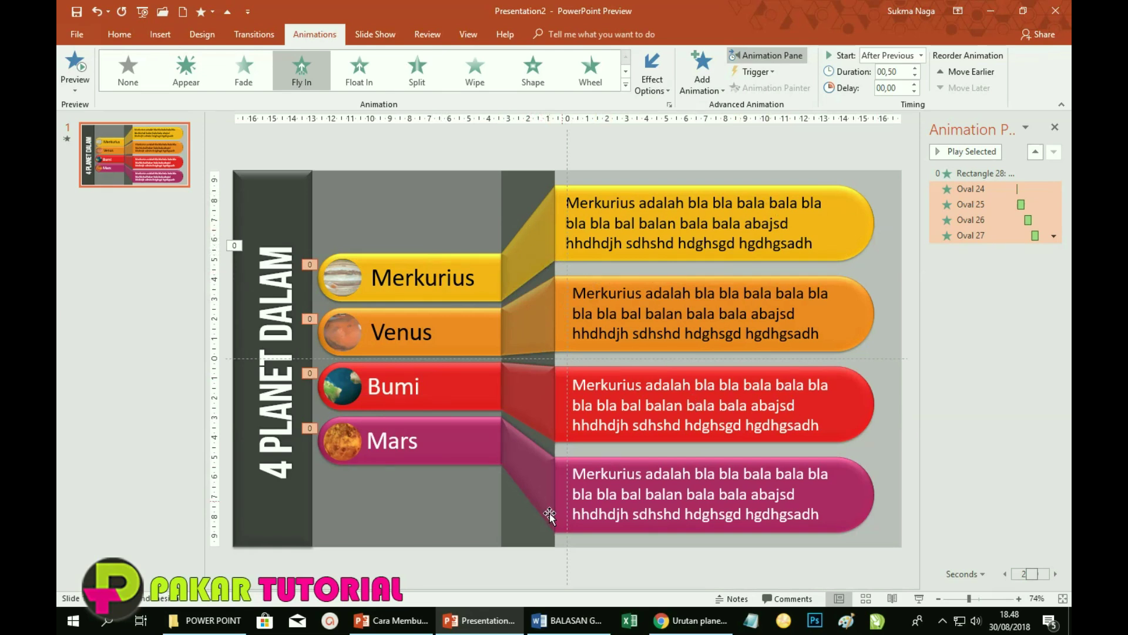
- Apply a Wipe From Left animation to the Merkurius bar, yellow connector and description box
left_click(437, 256)
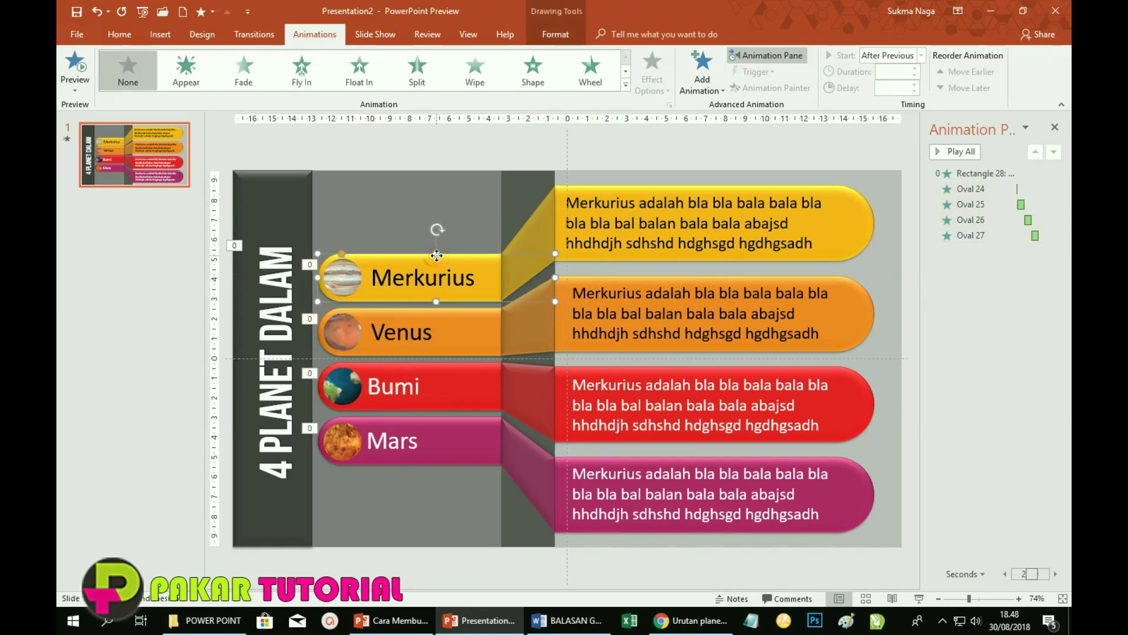
left_click(529, 233, "shift")
left_click(861, 214, "shift")
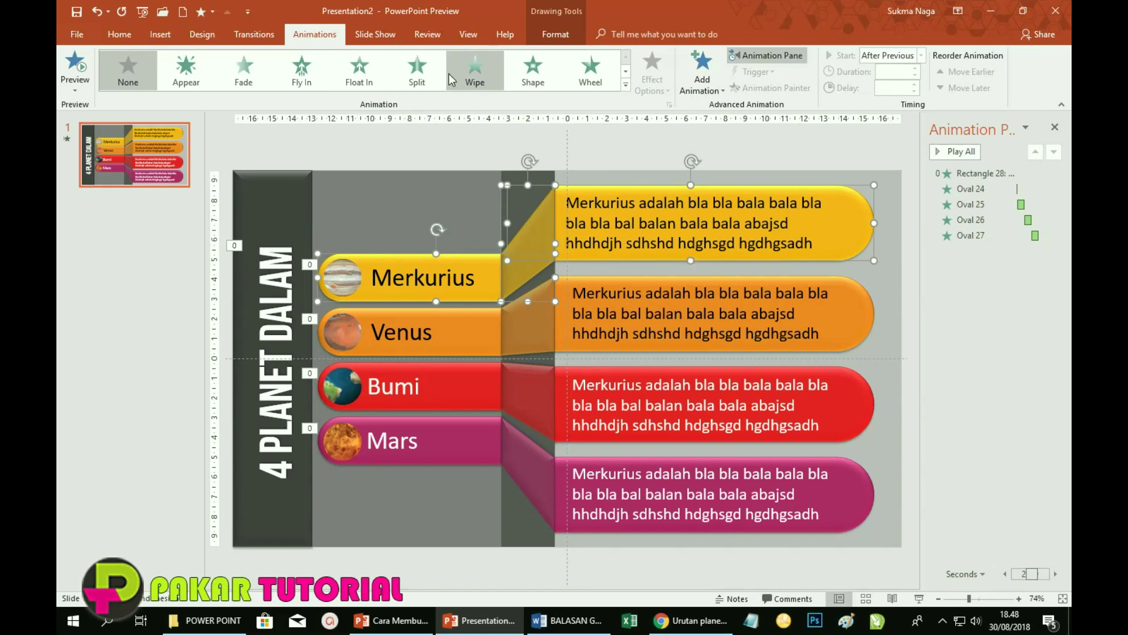
left_click(476, 81)
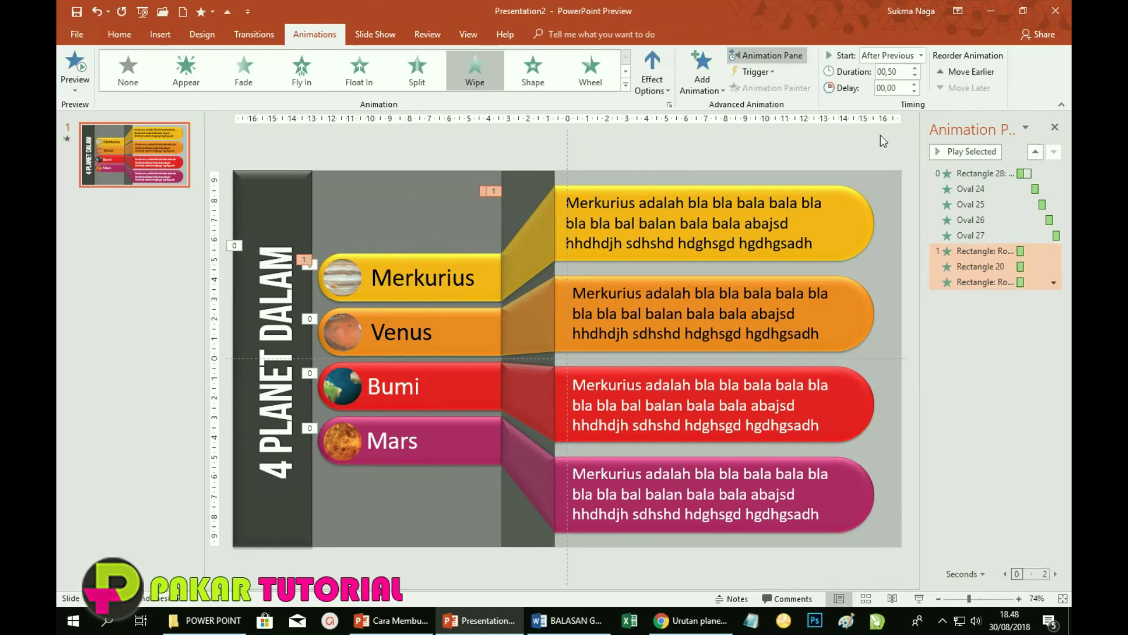
left_click(667, 89)
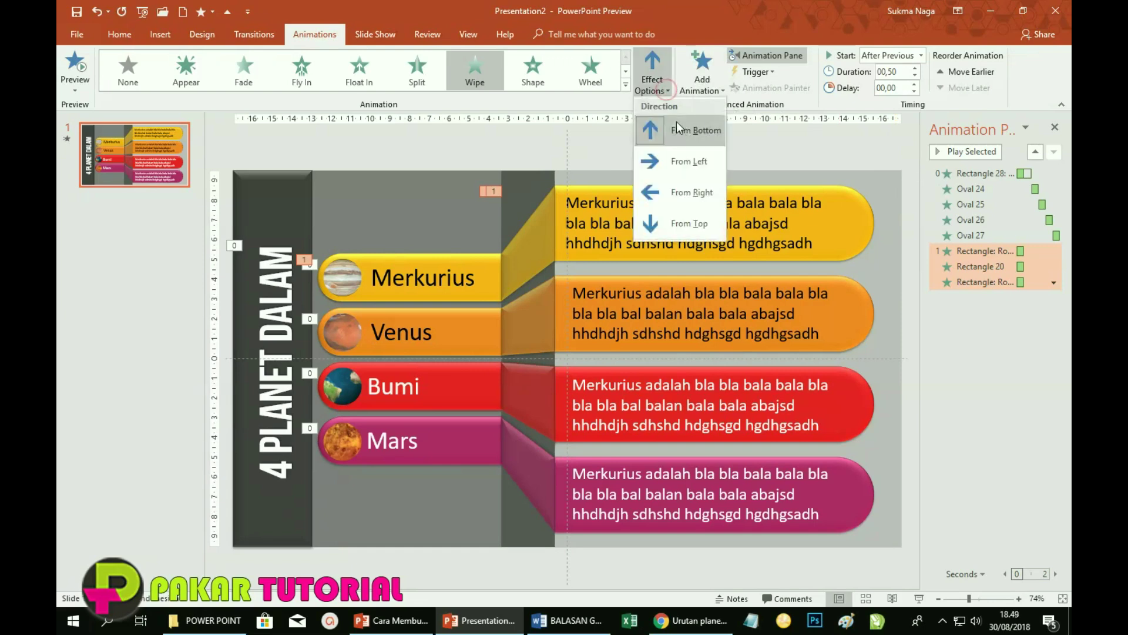
left_click(679, 162)
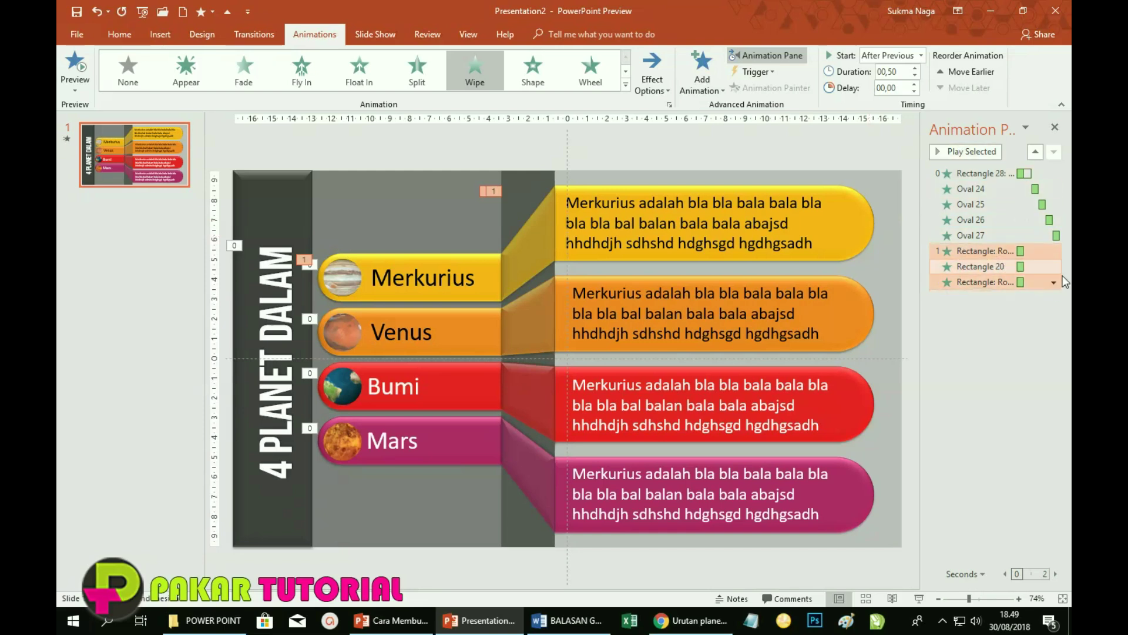
- Set the Merkurius Wipe animations to start After Previous
left_click(1054, 283)
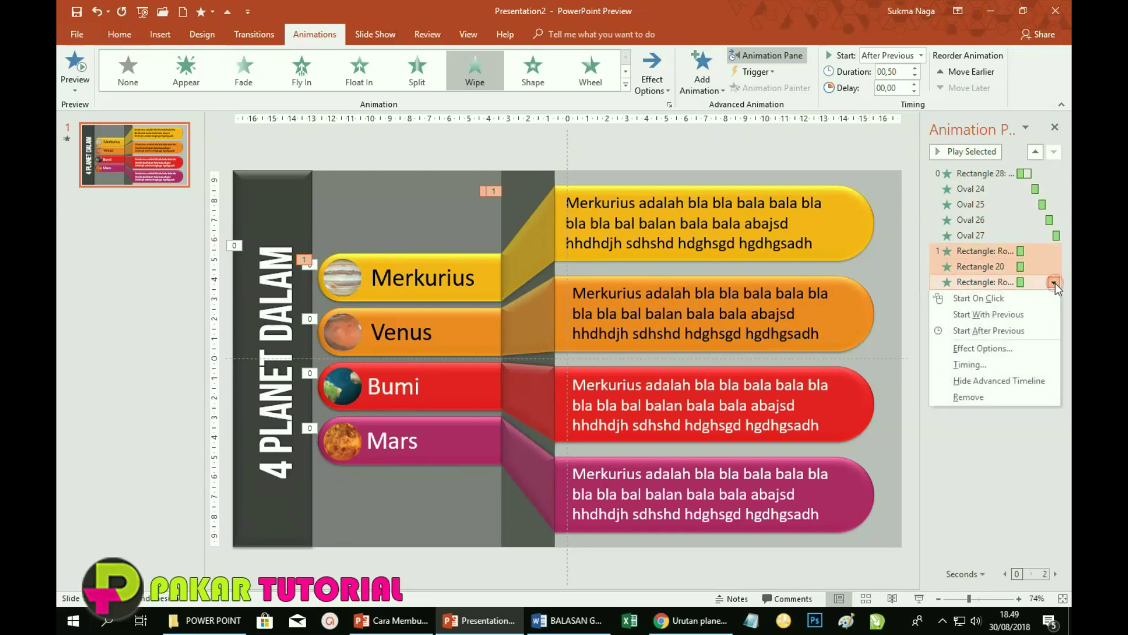
left_click(1001, 349)
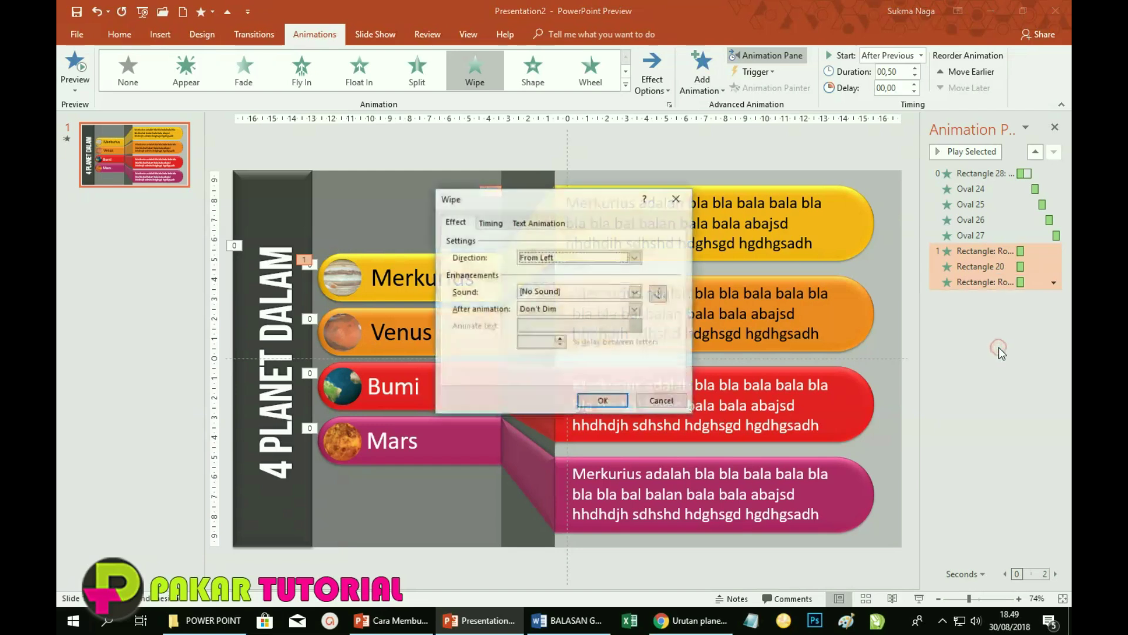
left_click(490, 224)
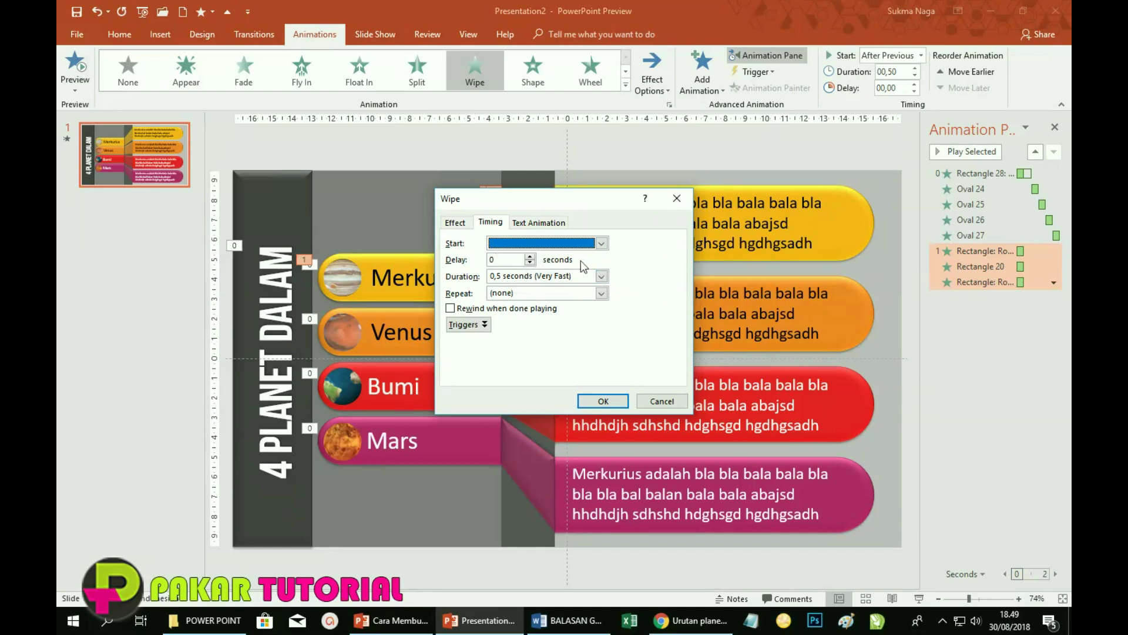
left_click(601, 243)
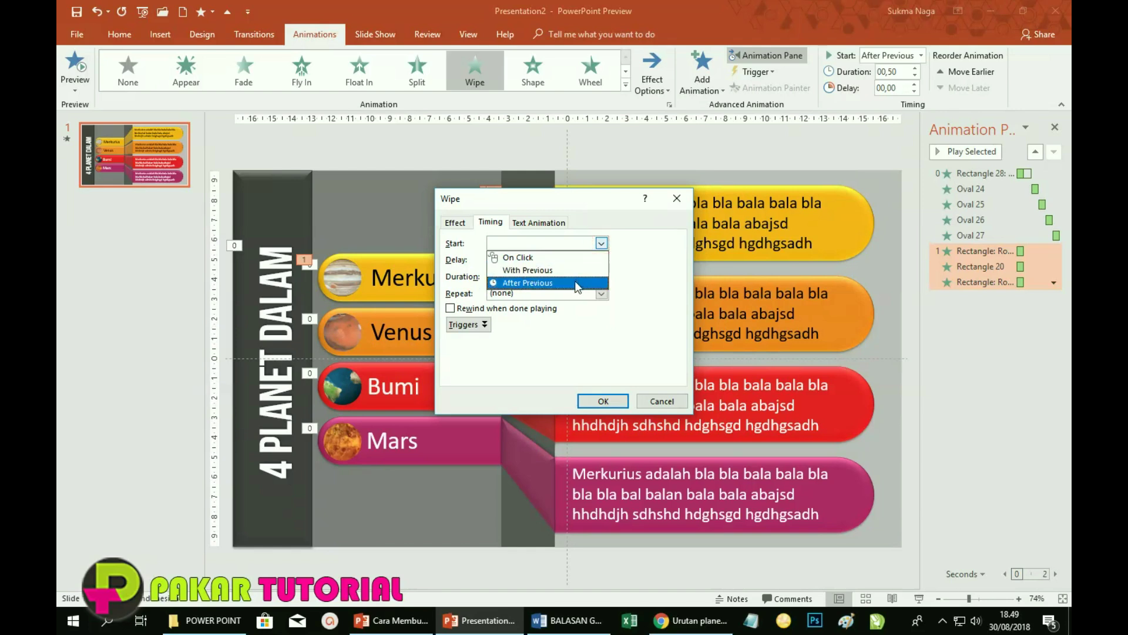
left_click(577, 284)
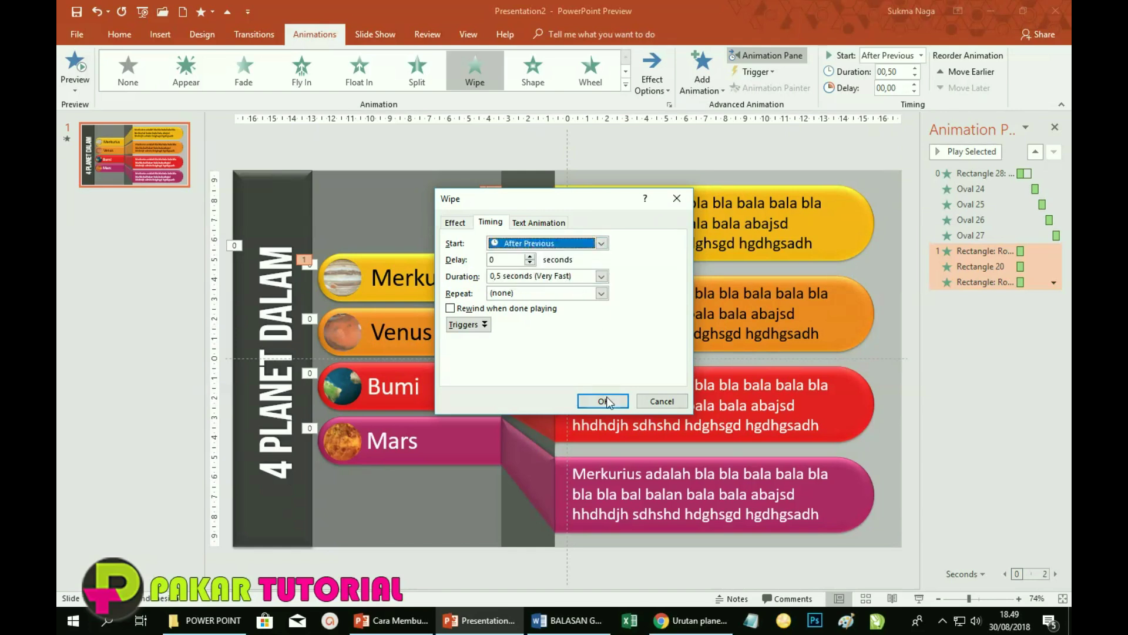
left_click(605, 402)
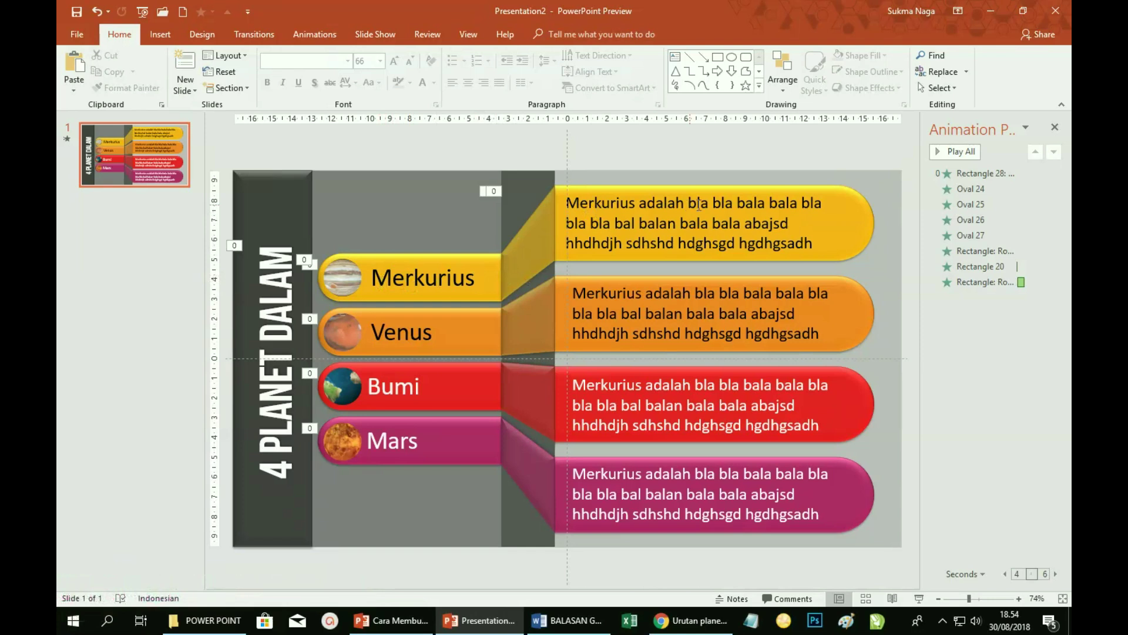
- Give the Merkurius label and yellow description text a Wipe From Left, starting After Previous
left_click(425, 285)
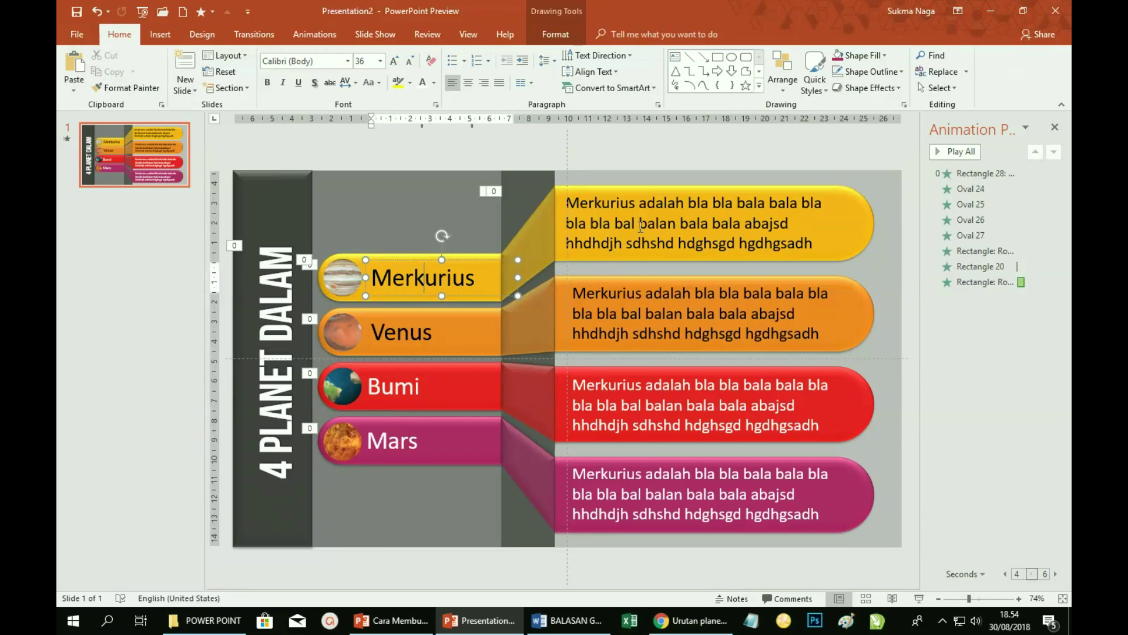
left_click(648, 206)
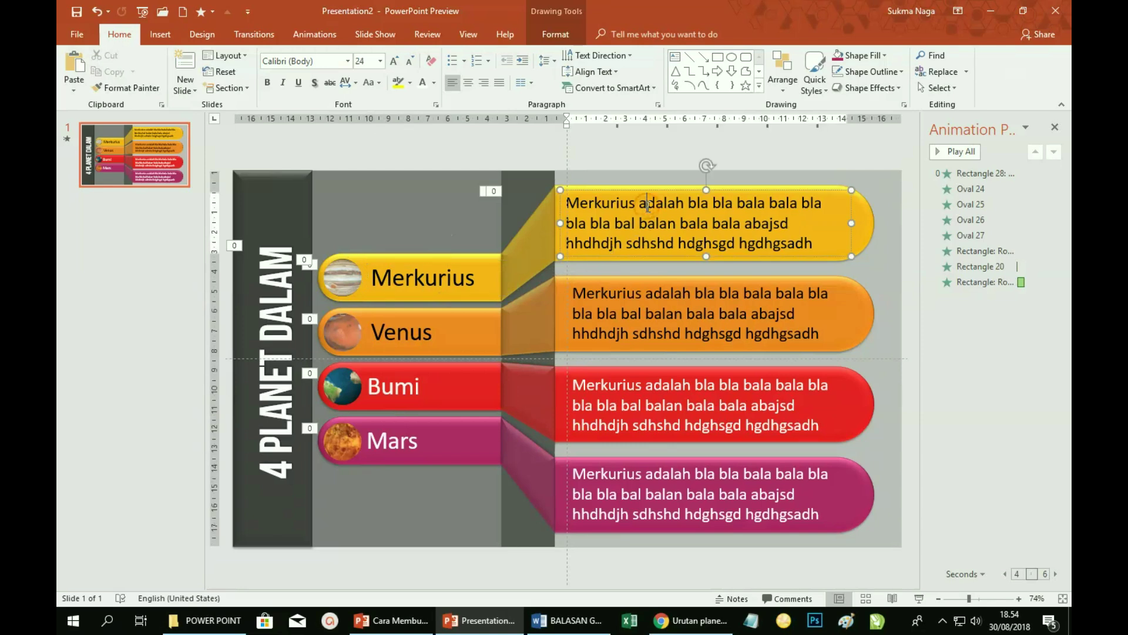
left_click(416, 278, "shift")
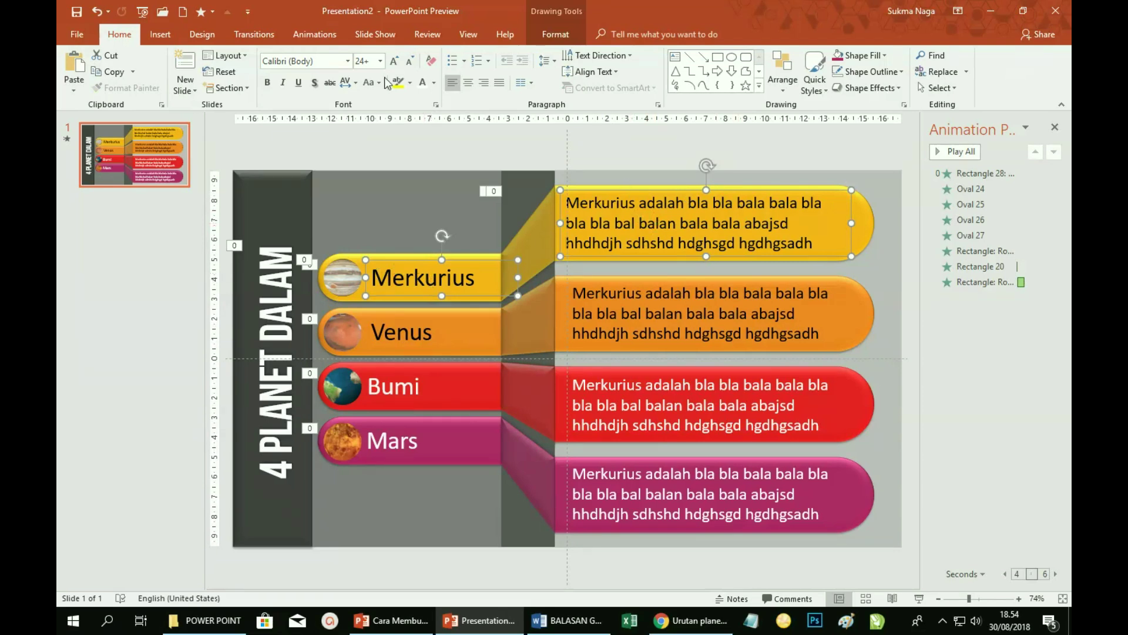
left_click(314, 34)
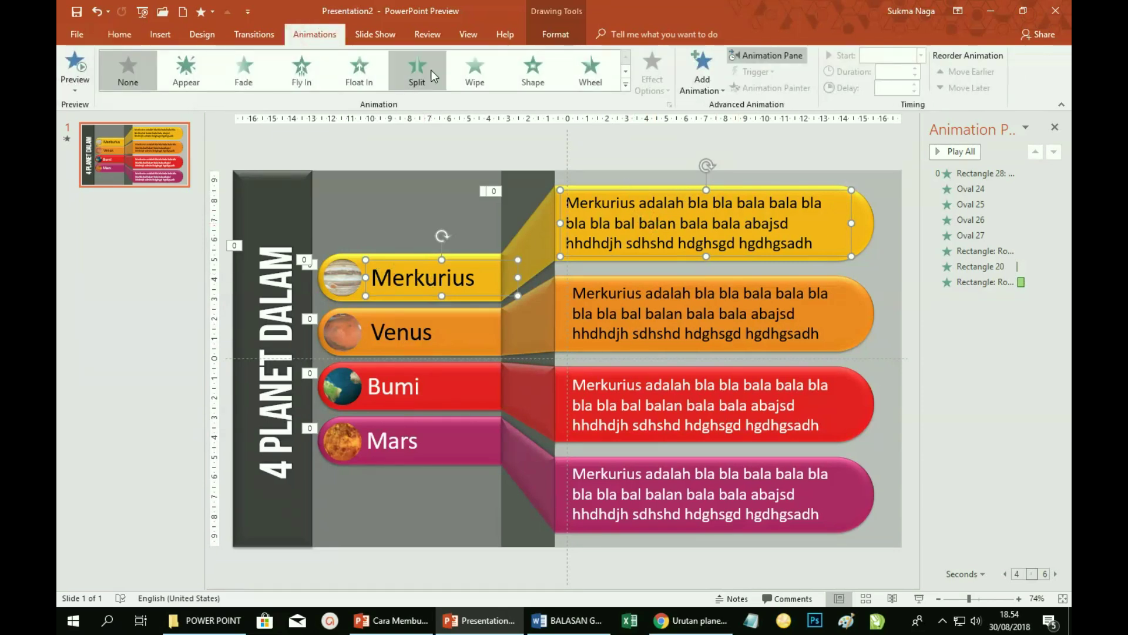
left_click(481, 80)
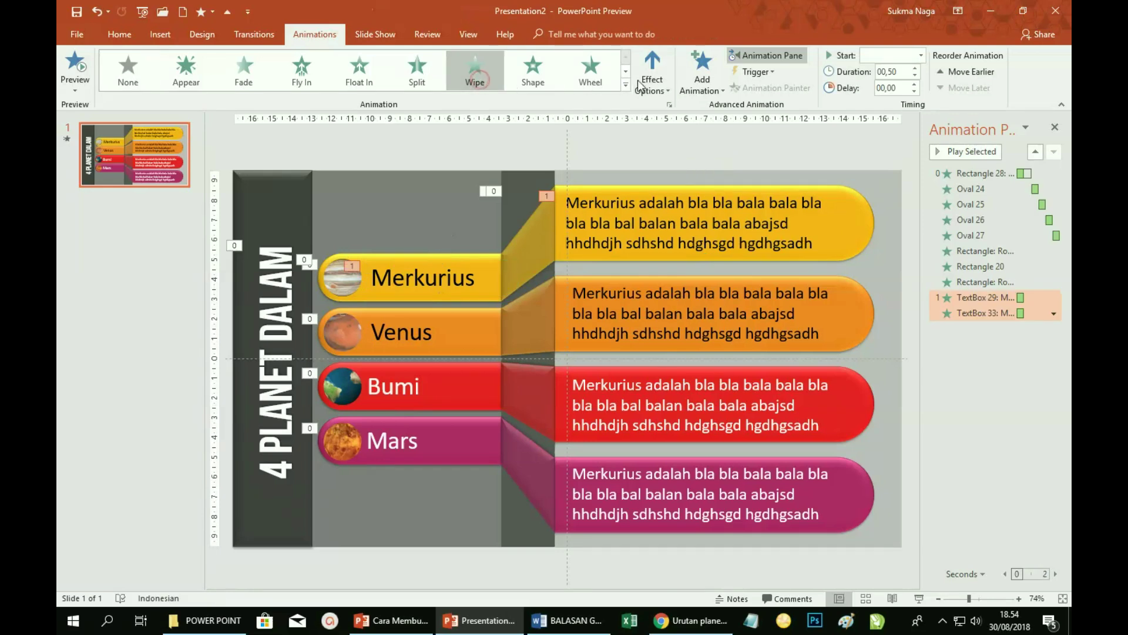
left_click(653, 85)
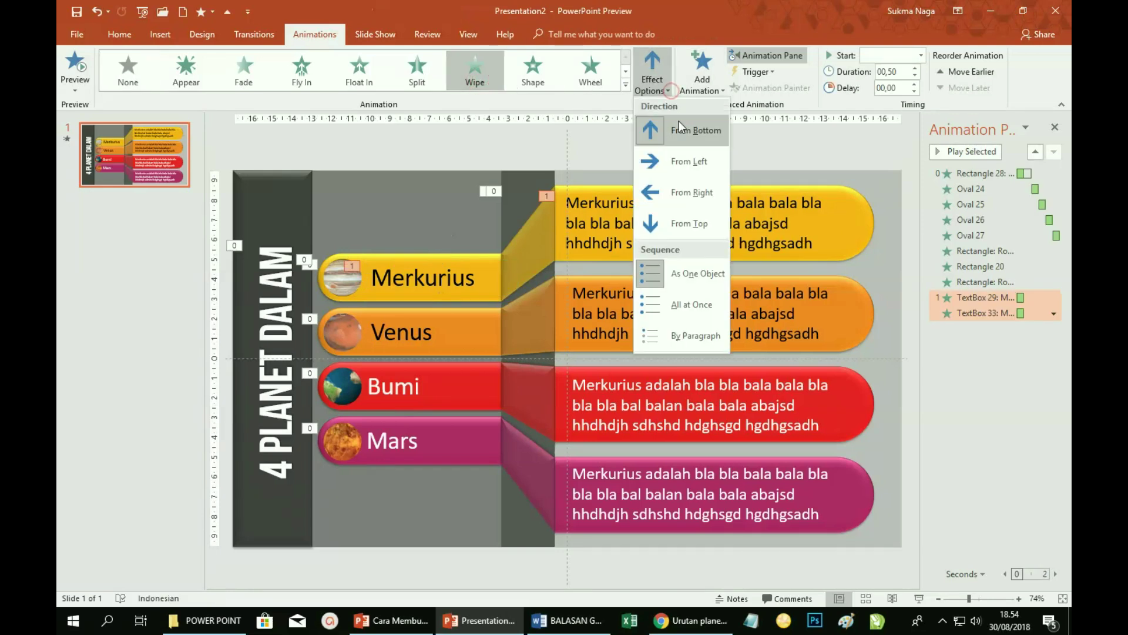
left_click(670, 169)
left_click(979, 298)
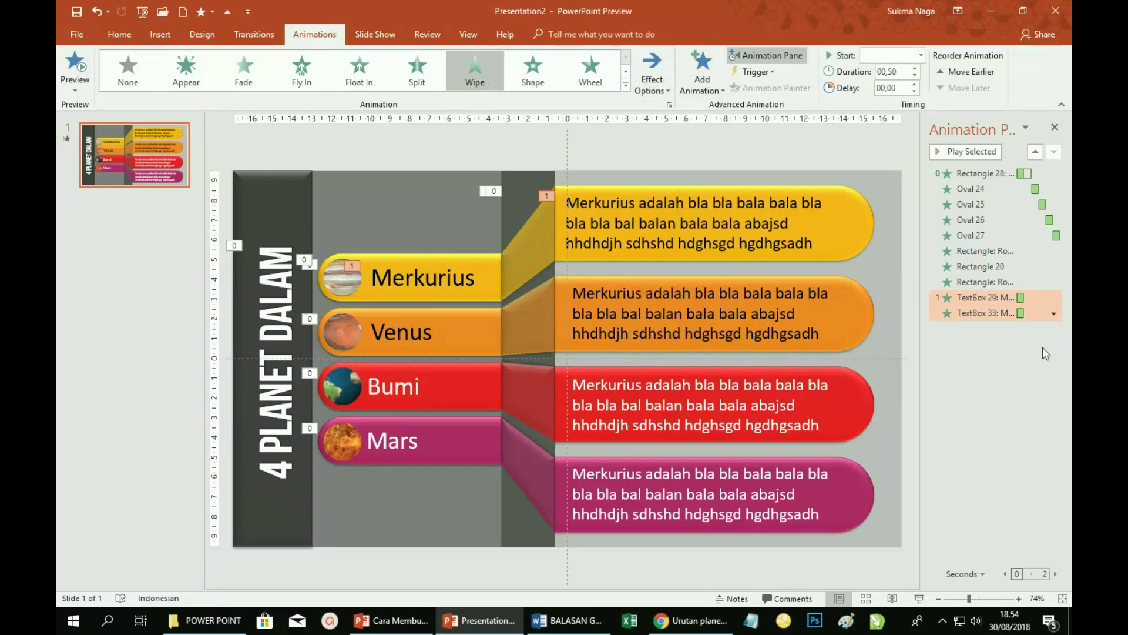
left_click(1053, 314)
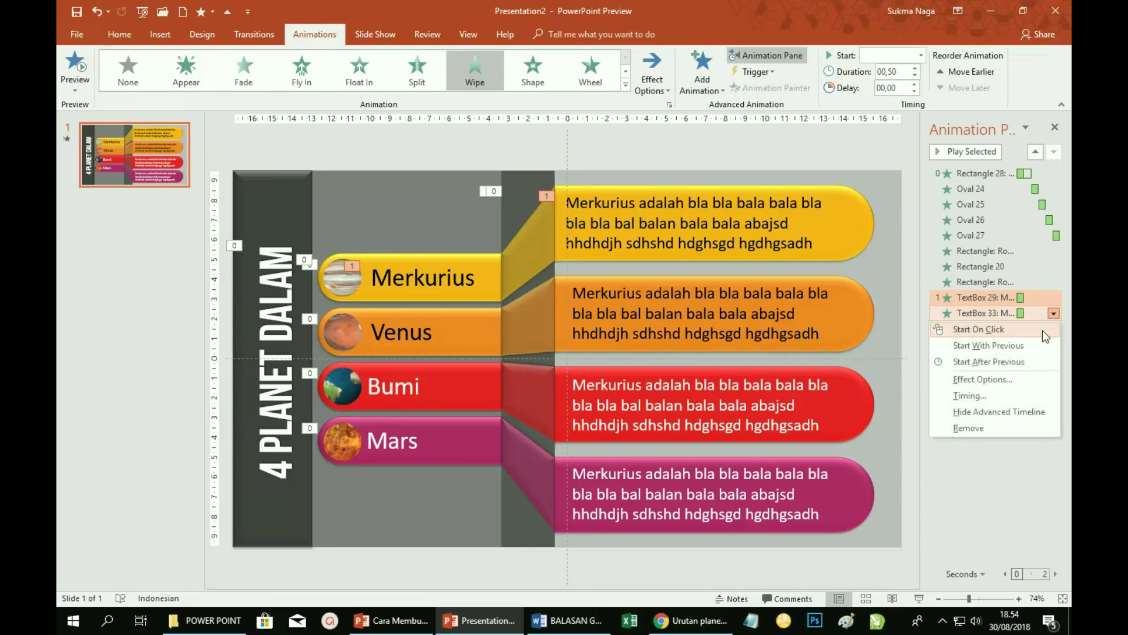
left_click(1022, 362)
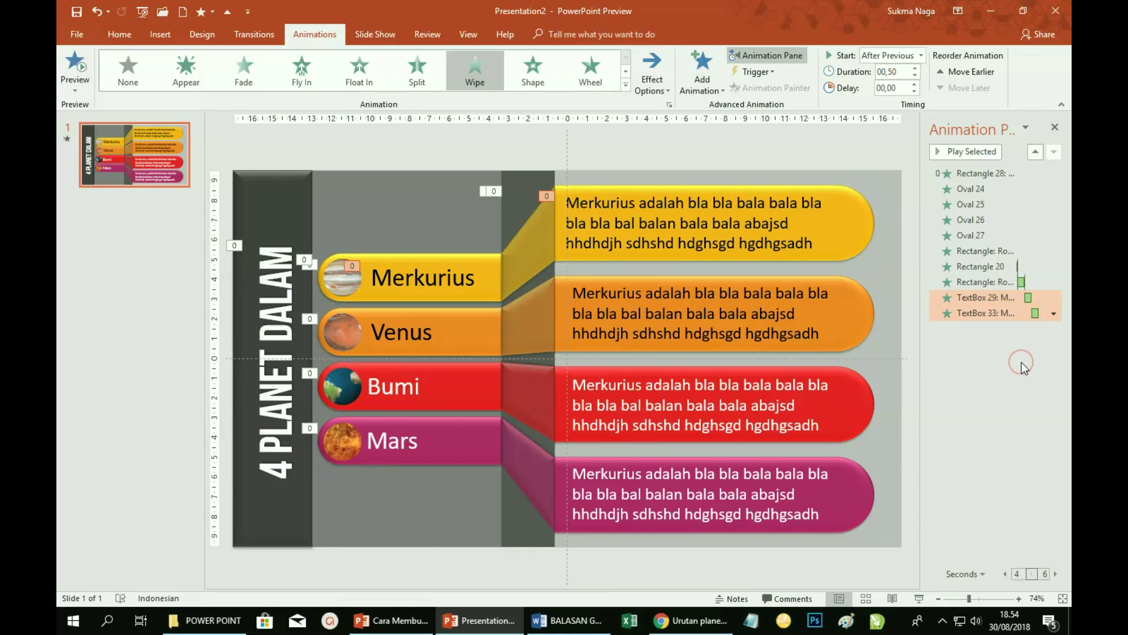
- Give the Venus bar, connector and orange box a Wipe From Left, starting After Previous
left_click(368, 314)
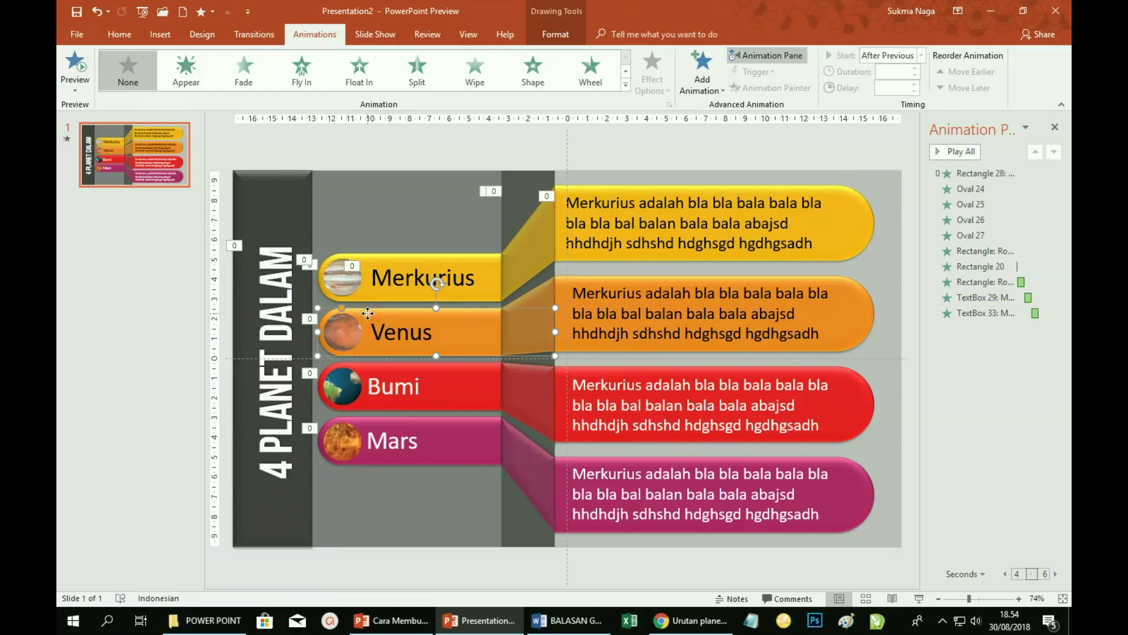
left_click(542, 294, "shift")
left_click(872, 301, "shift")
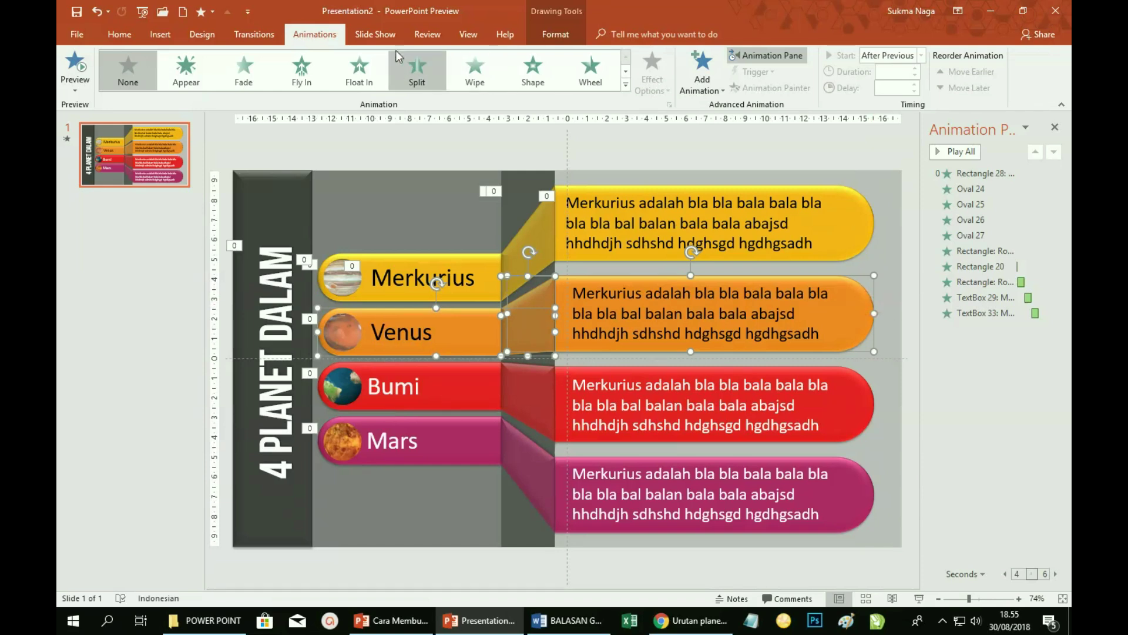
left_click(478, 76)
left_click(668, 88)
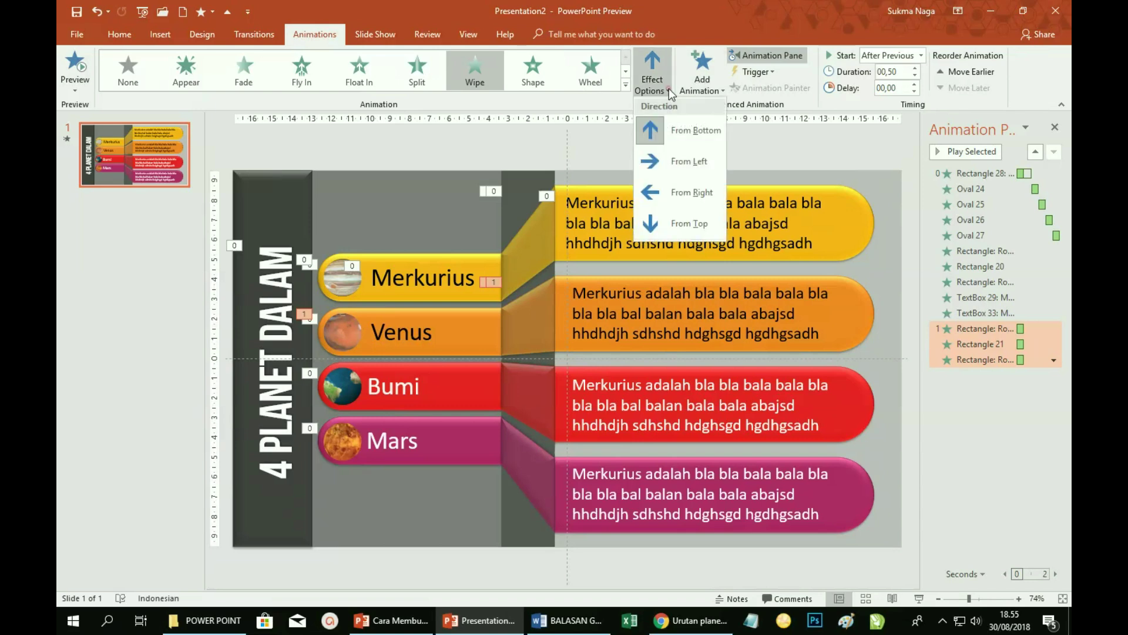
left_click(672, 162)
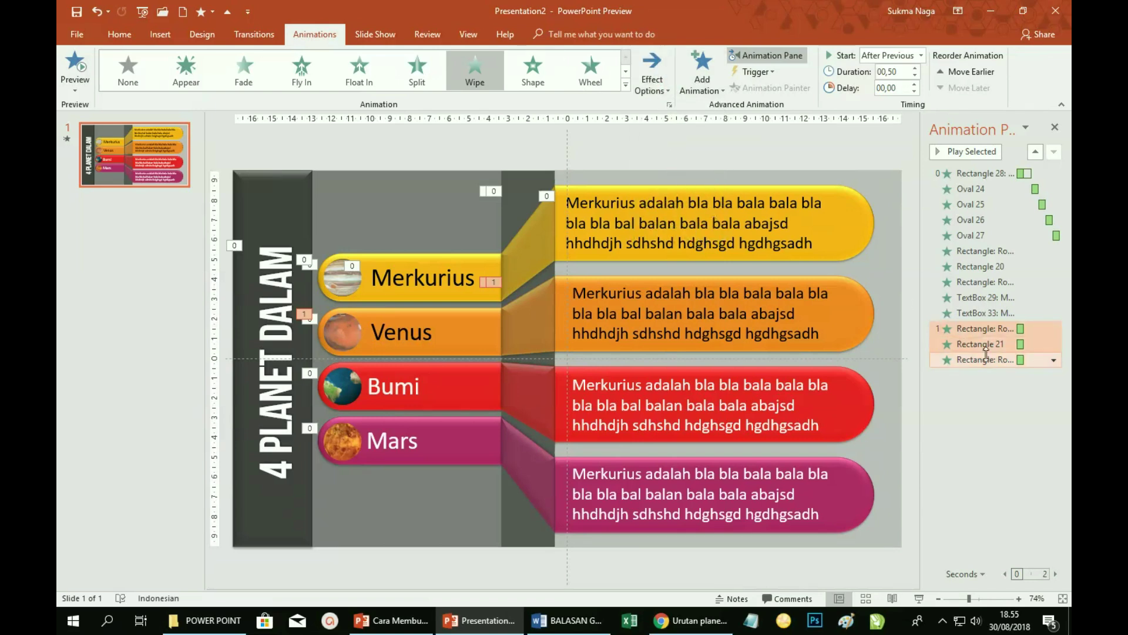
left_click(1053, 361)
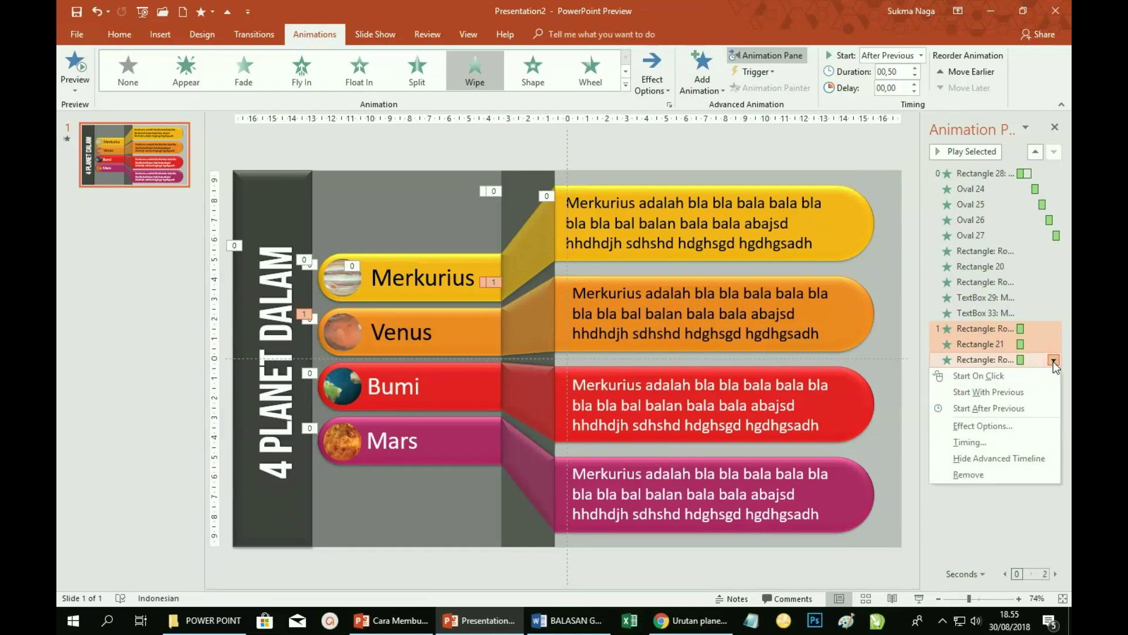
left_click(1033, 409)
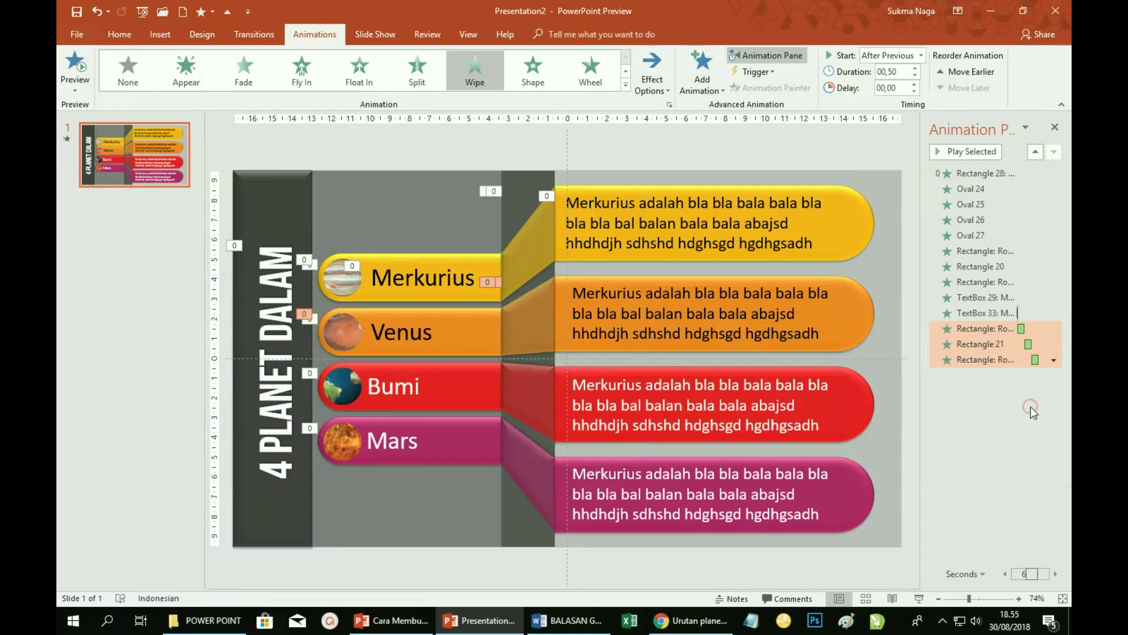
- Give the Venus label and orange description text a Wipe From Left, starting After Previous
left_click(404, 333)
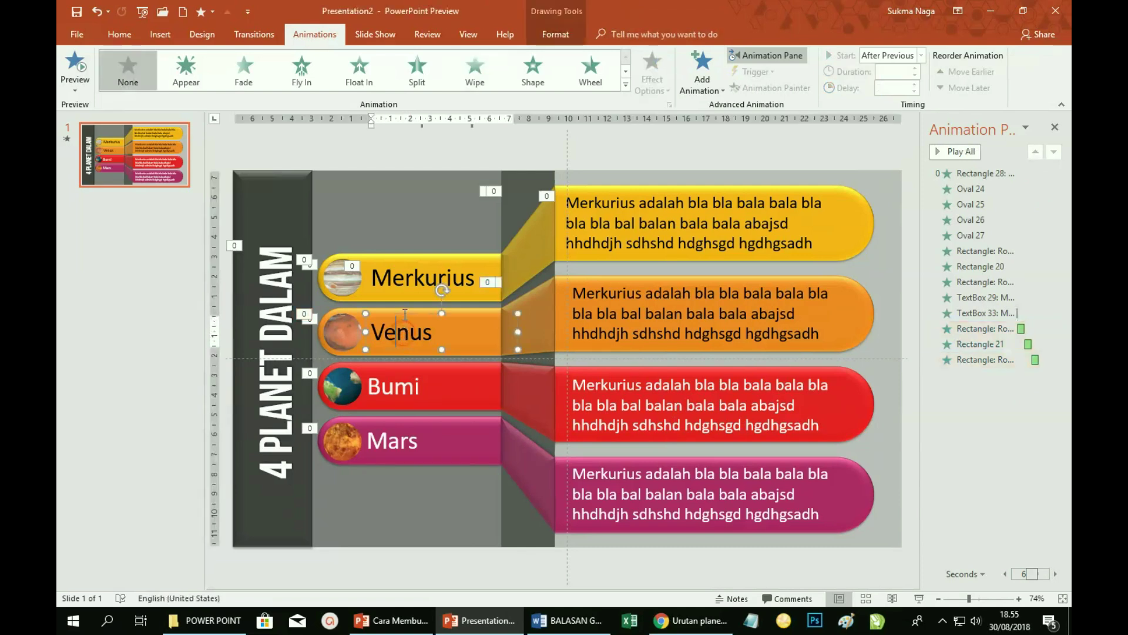
left_click(404, 314)
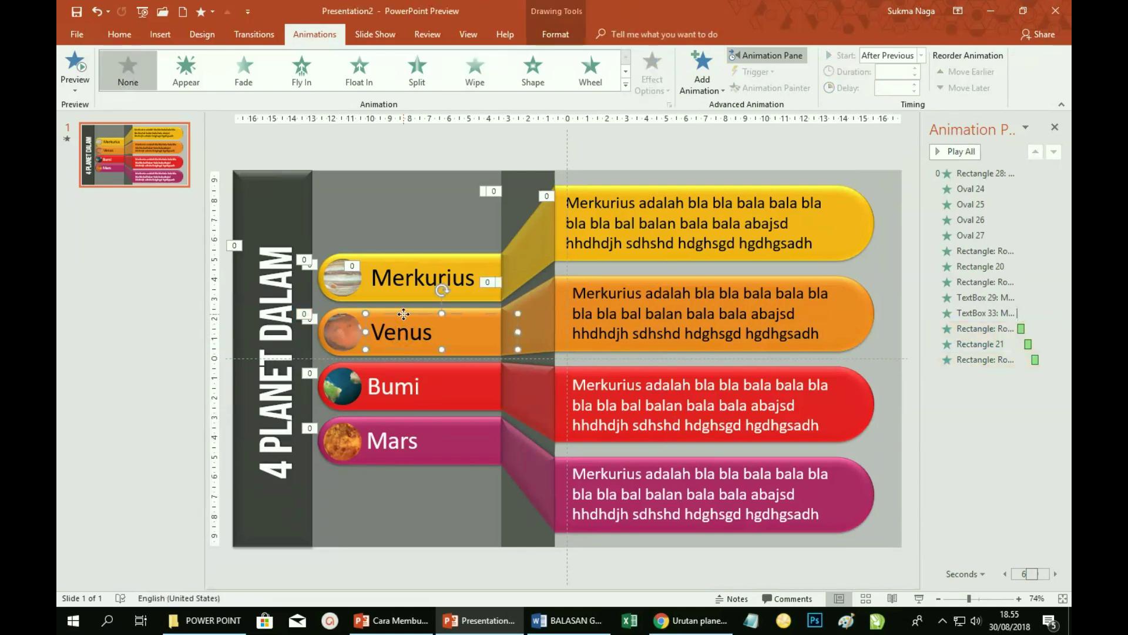
left_click(657, 314, "shift")
left_click(472, 69)
left_click(666, 90)
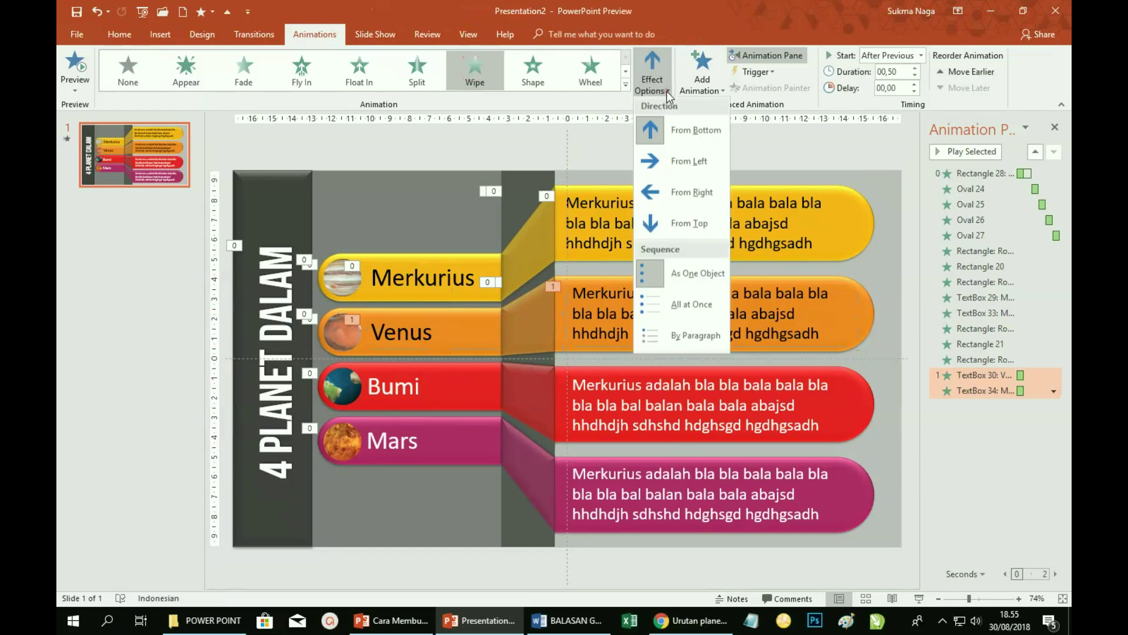
left_click(686, 159)
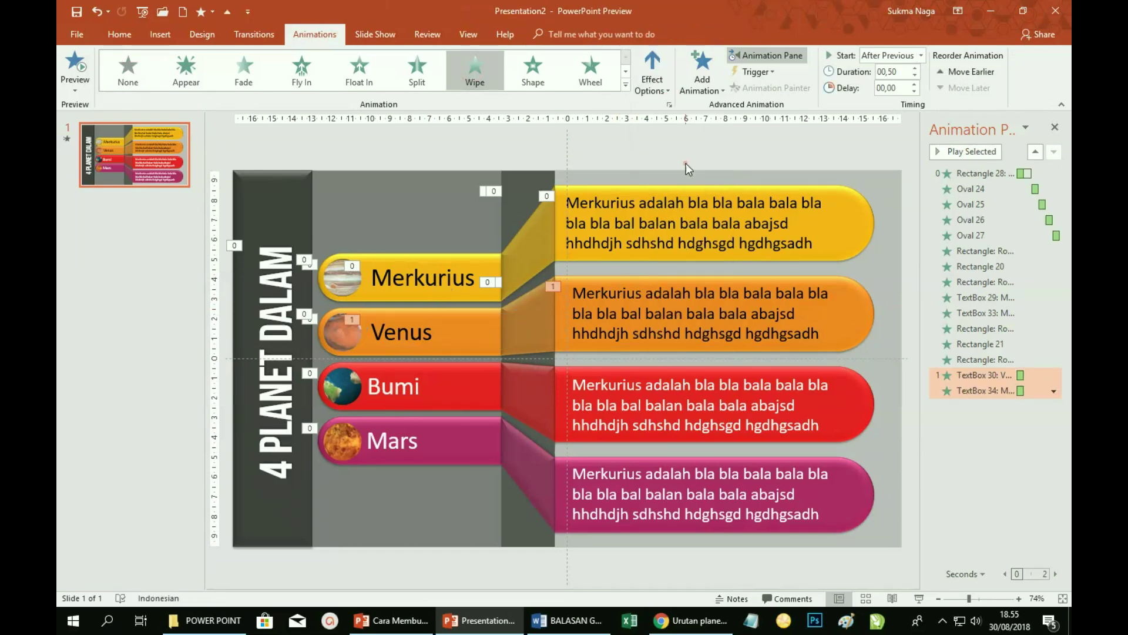
left_click(1054, 391)
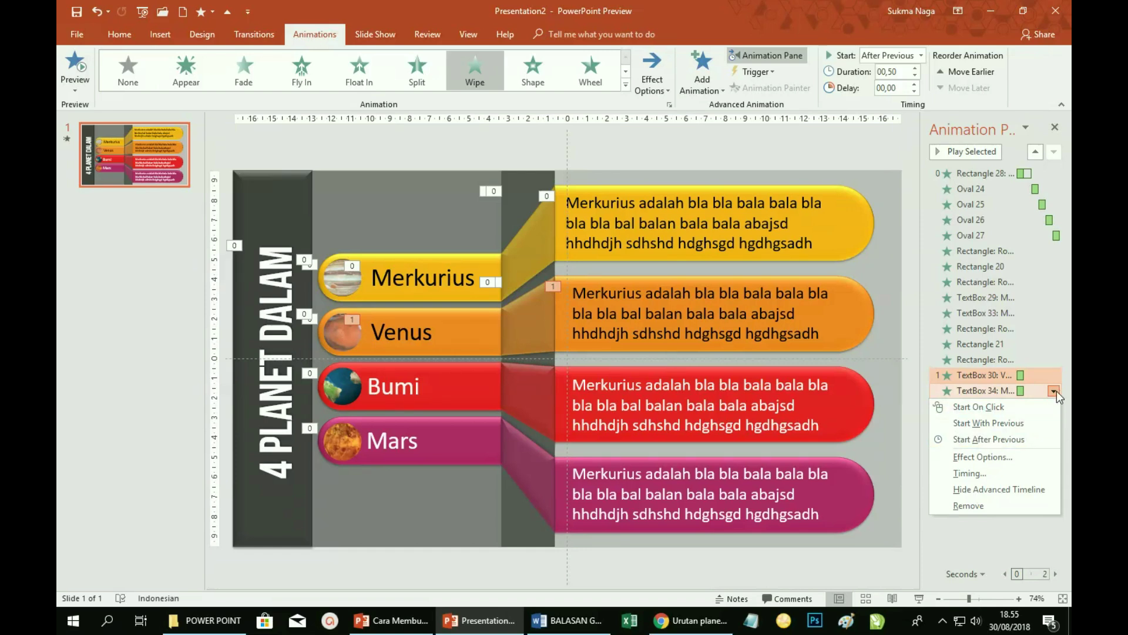
left_click(1025, 440)
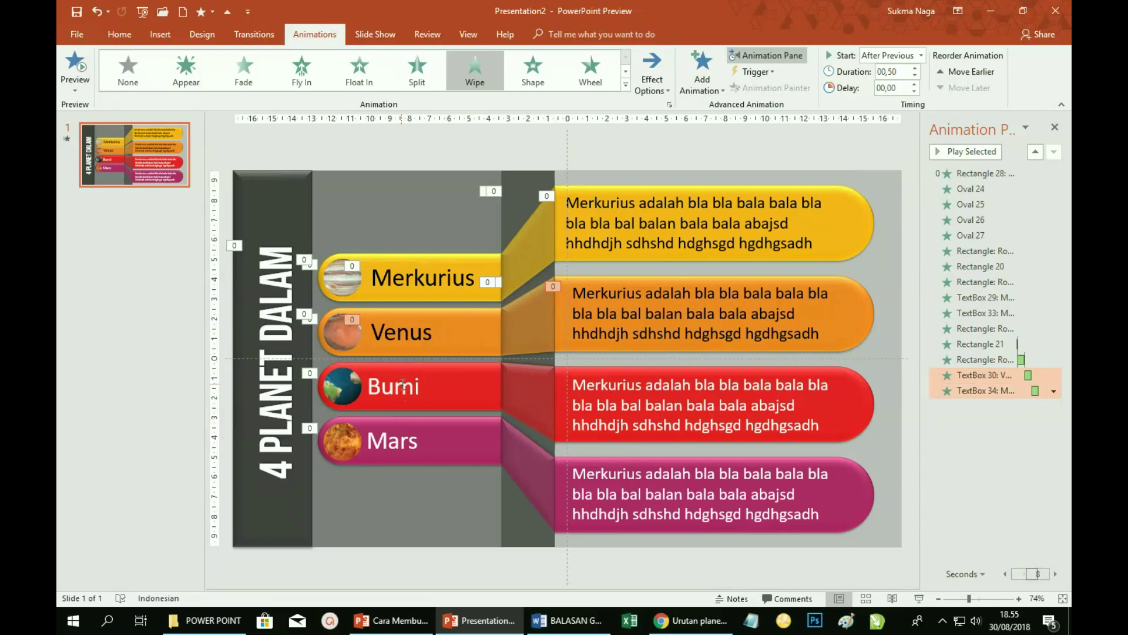
left_click(435, 408)
- Give the Bumi bar, connector and red box a Wipe from Left, starting After Previous
left_click(548, 428, "shift")
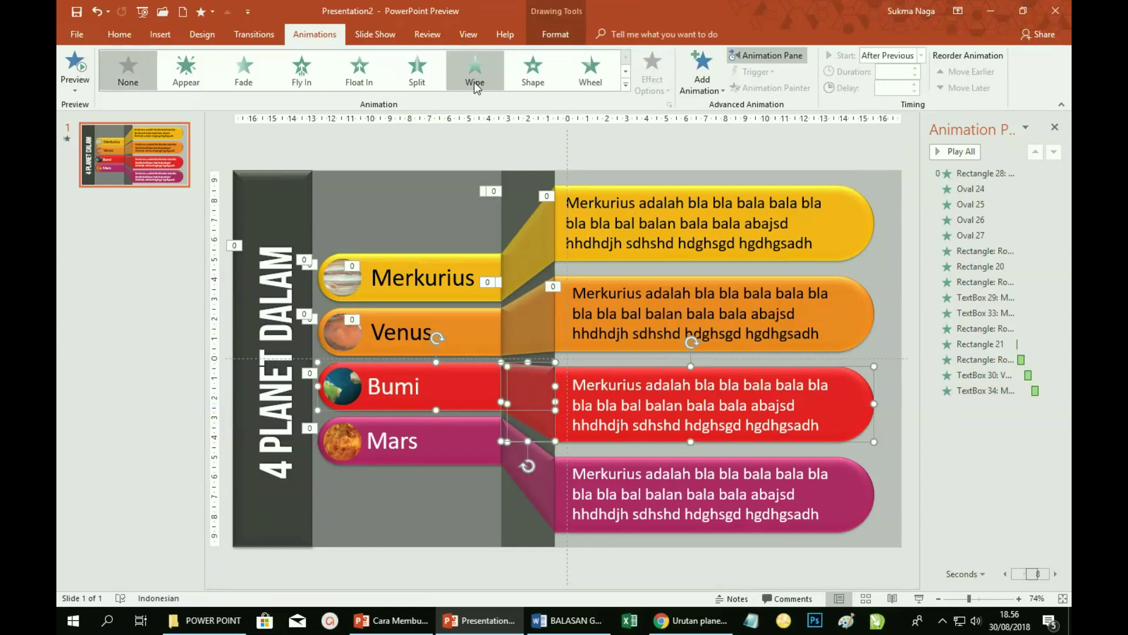
left_click(477, 88)
left_click(669, 90)
left_click(670, 169)
left_click(1053, 438)
- Give the Bumi label and red description text a Wipe from Left, starting After Previous
left_click(1018, 485)
left_click(394, 387)
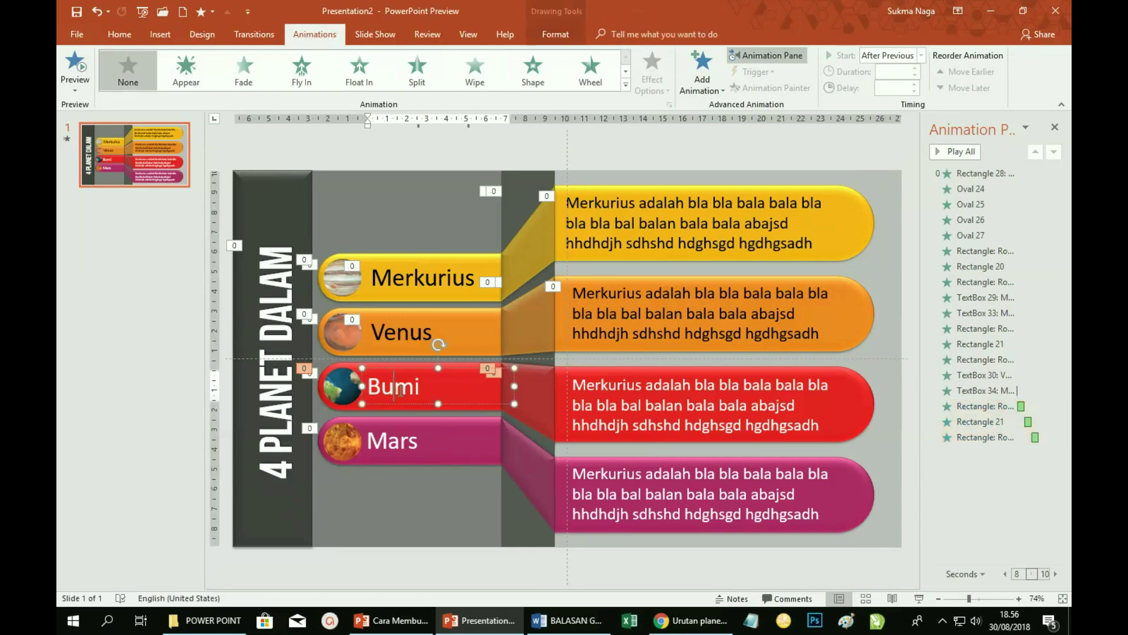
left_click(619, 379, "shift")
left_click(475, 70)
left_click(652, 79)
left_click(670, 157)
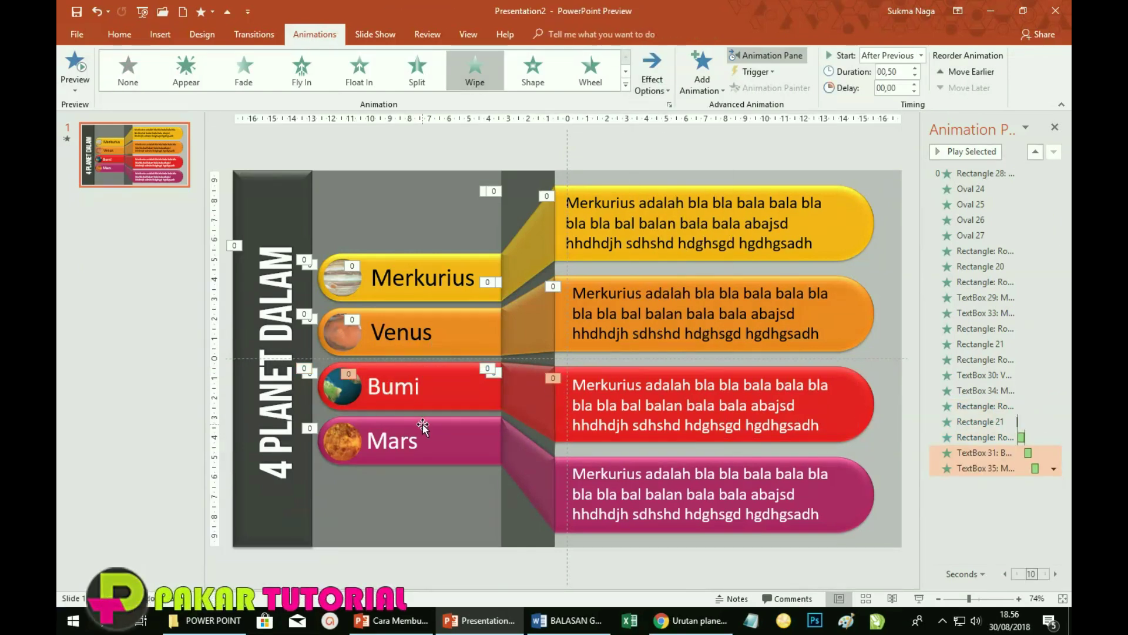
- Give the Mars bar, connector and magenta box a Wipe from Left, starting After Previous
left_click(429, 441)
left_click(340, 464, "shift")
left_click(529, 500, "shift")
left_click(474, 70)
left_click(1054, 515)
- Give the Mars label and magenta description text a Wipe from Left, starting After Previous
left_click(955, 532)
left_click(392, 441)
left_click(708, 464, "shift")
left_click(474, 71)
left_click(1055, 545)
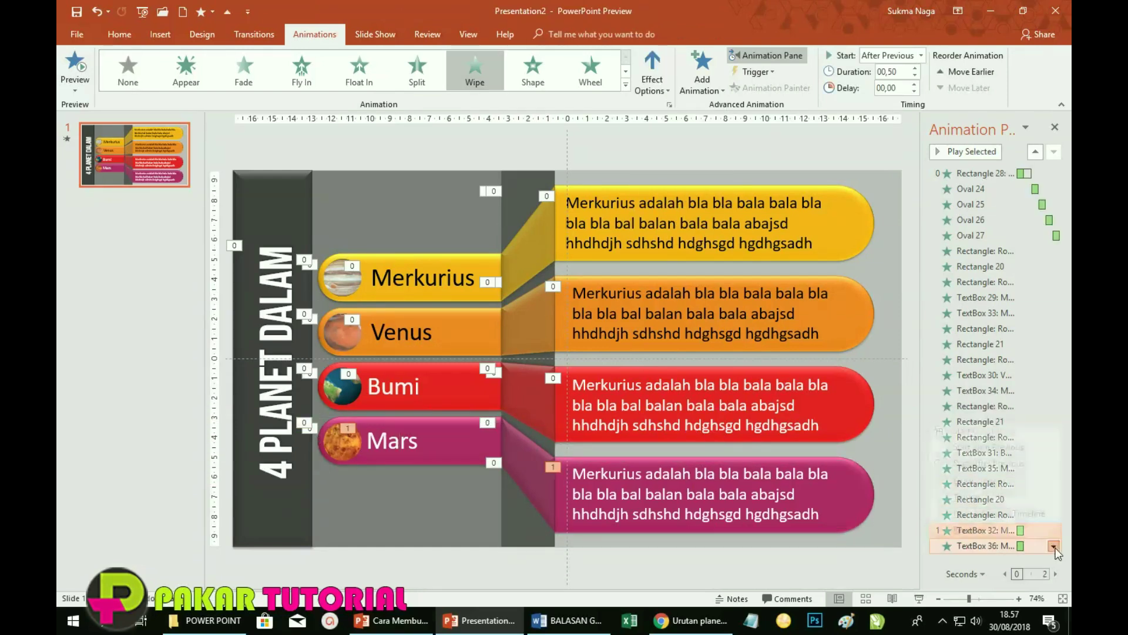
left_click(652, 79)
left_click(671, 158)
left_click(1055, 545)
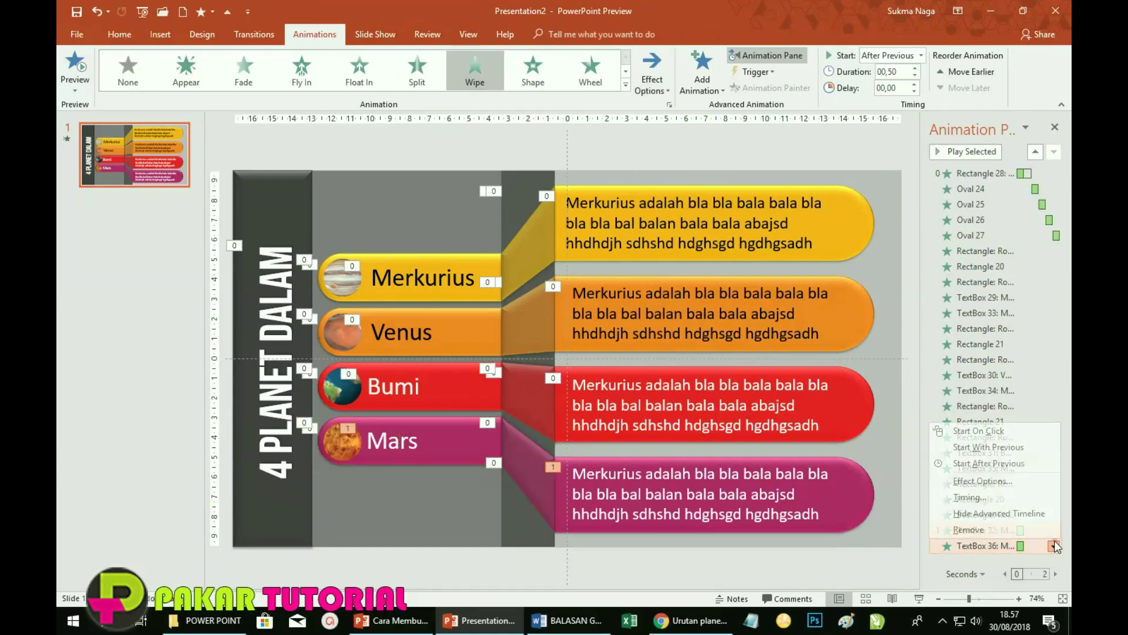
left_click(1008, 464)
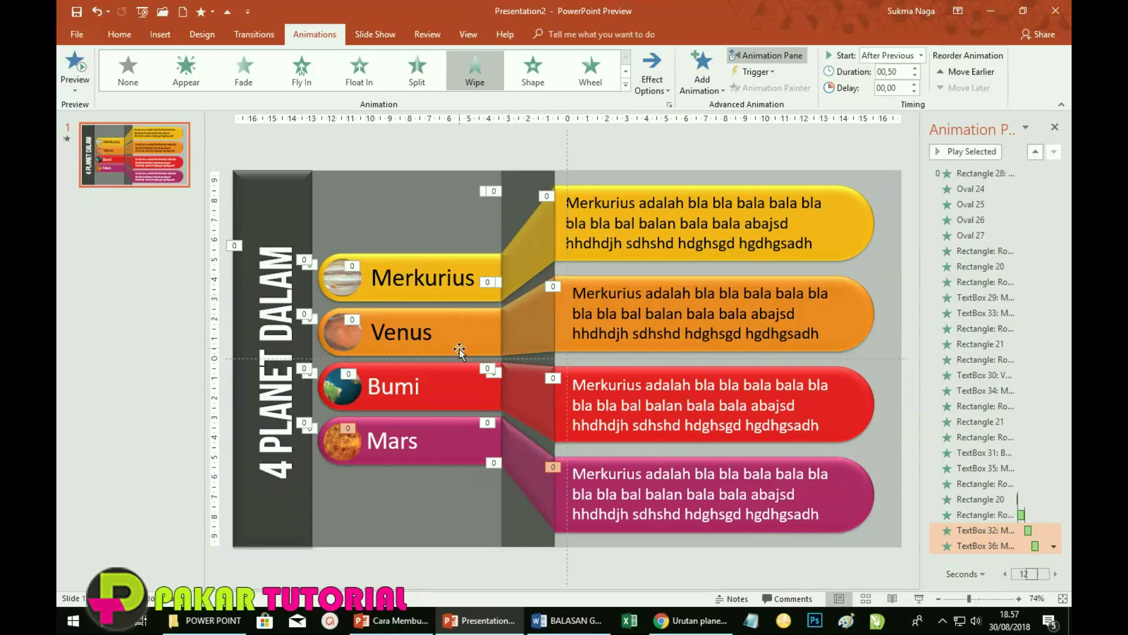
- Start the slide show from the status bar to watch the planet animations play
left_click(920, 599)
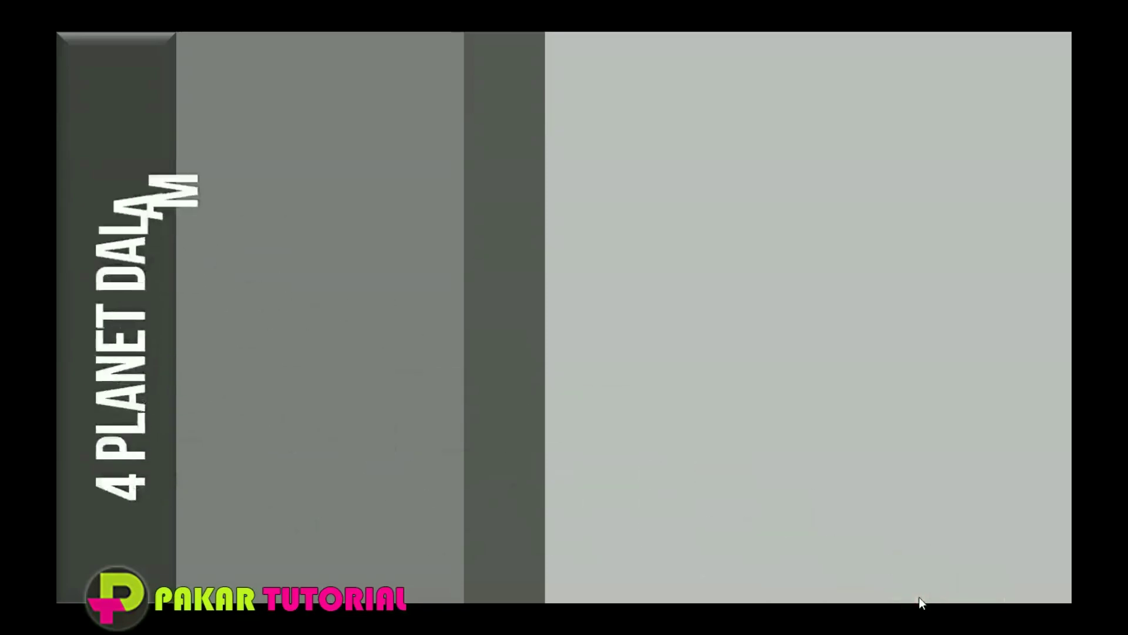